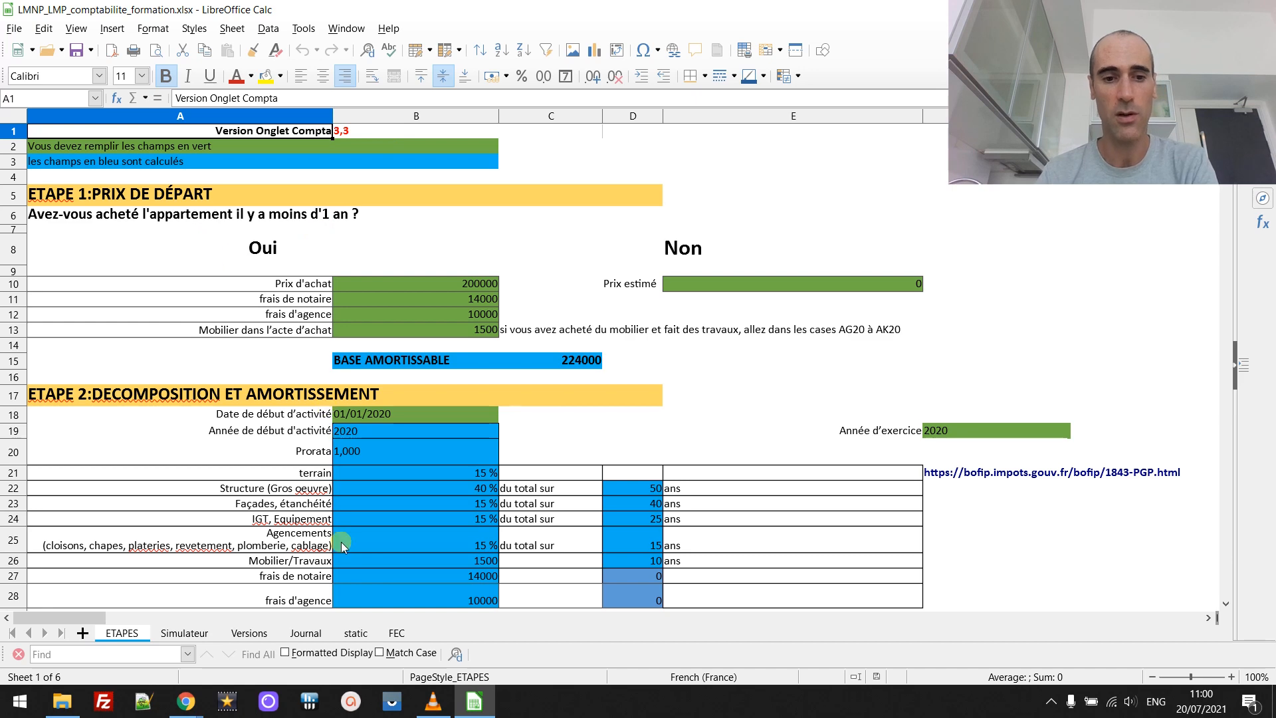
Step: Look over the loyer and annual insurance entries in the Journal sheet, and return to the ETAPES sheet
left_click(306, 634)
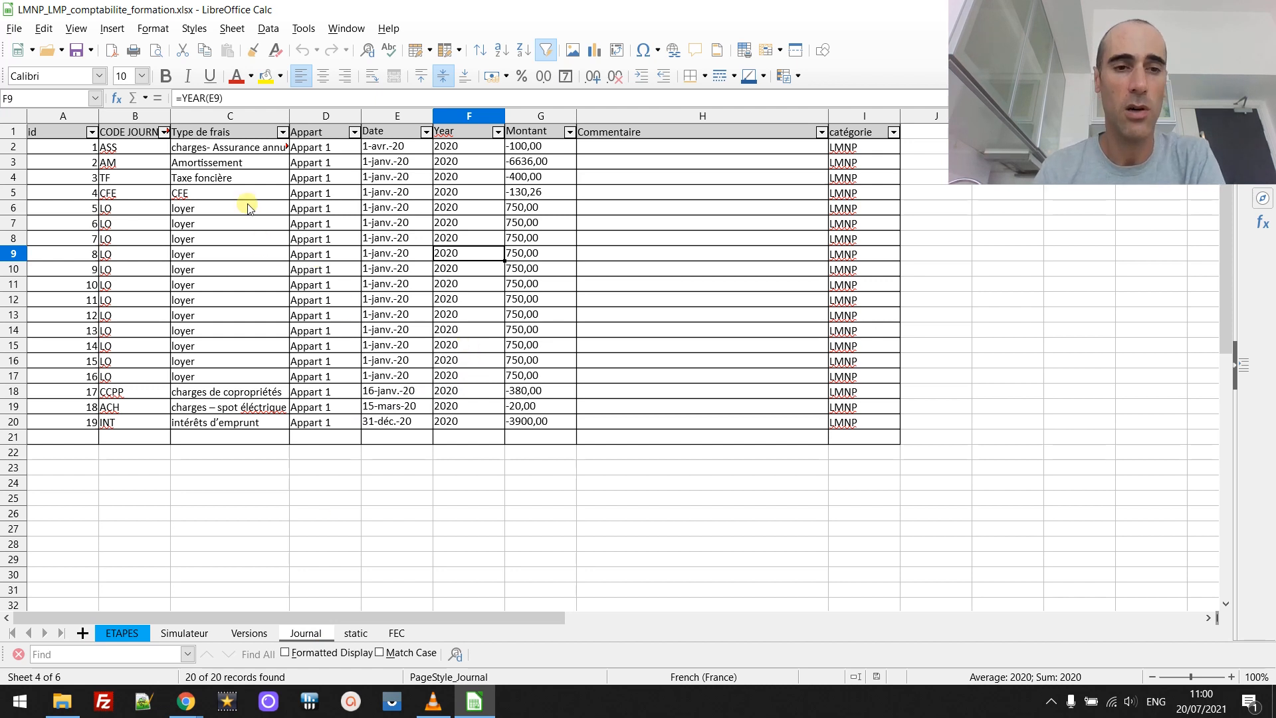
left_click(210, 209)
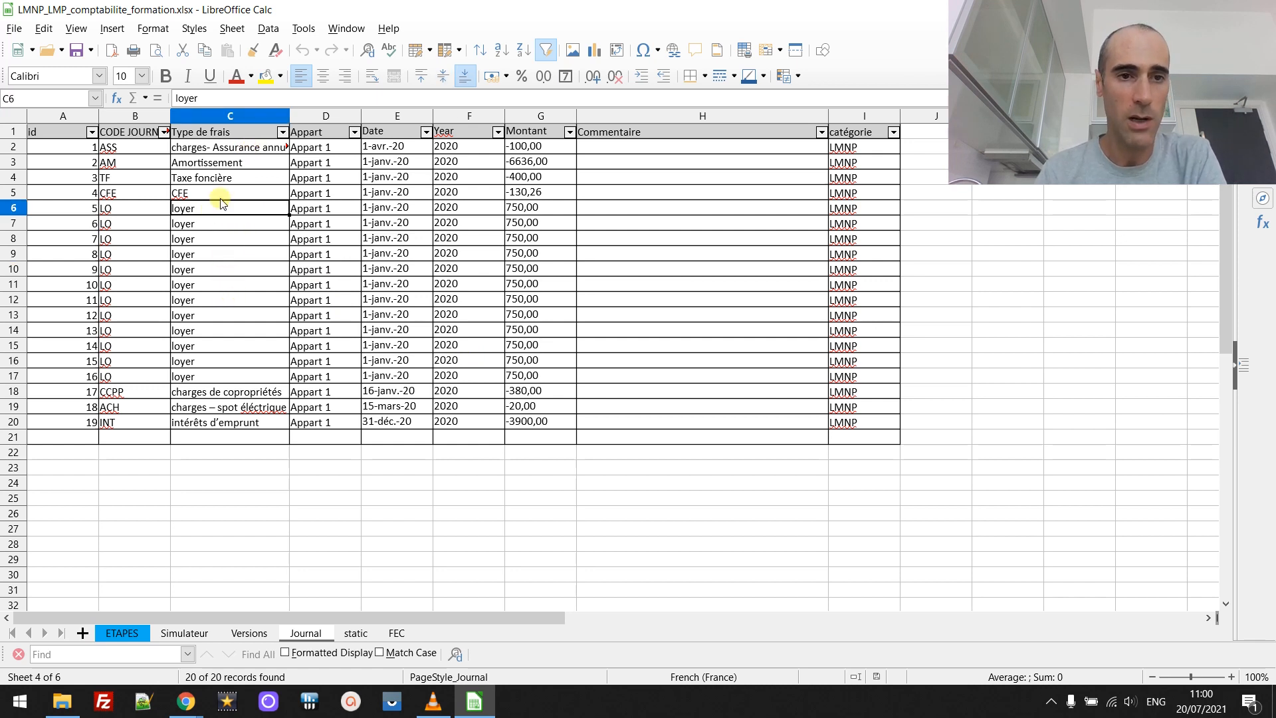
left_click(201, 147)
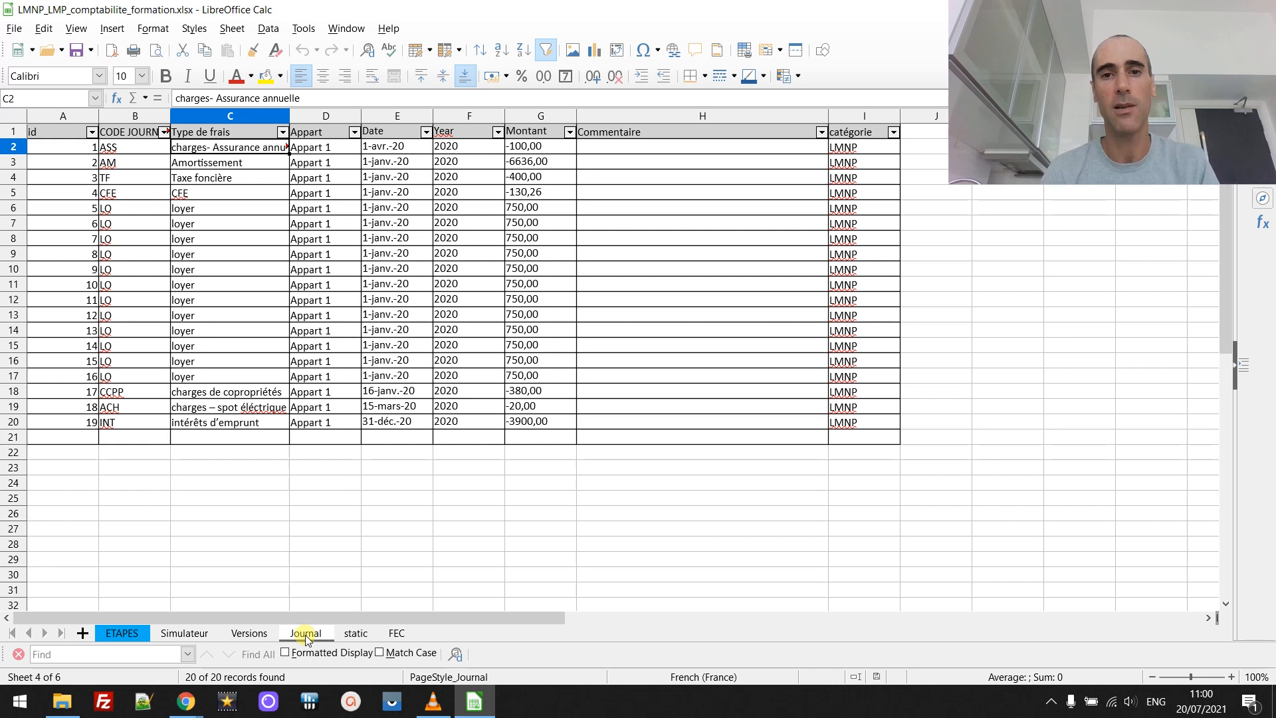
left_click(112, 634)
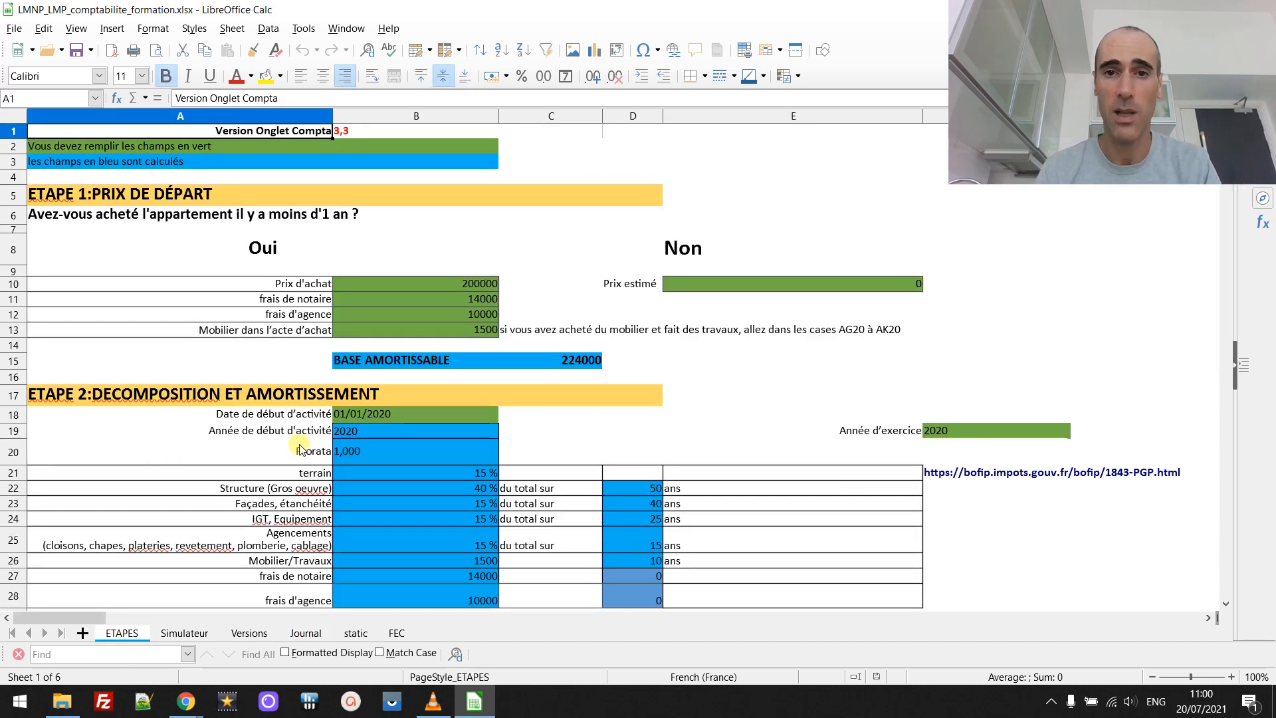
left_click(297, 365)
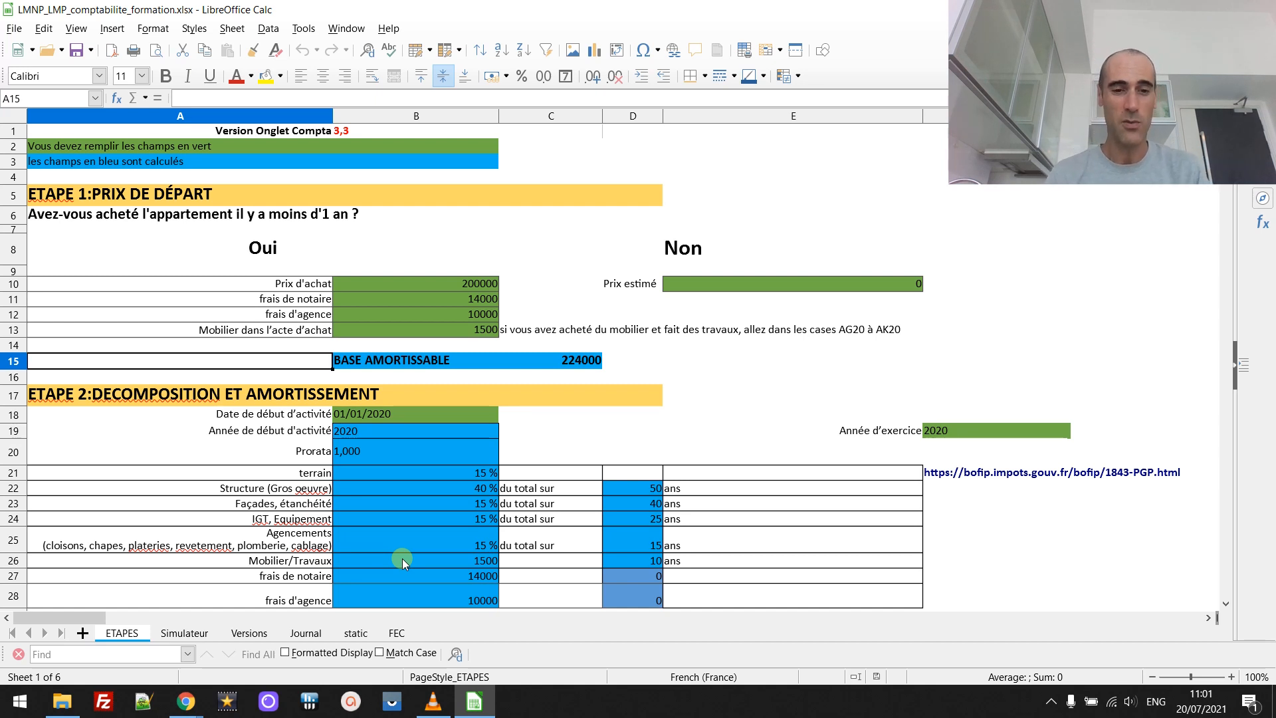
Step: Examine the id column of the Journal sheet and the CFE entry in row 5 from its id to its date
left_click(305, 633)
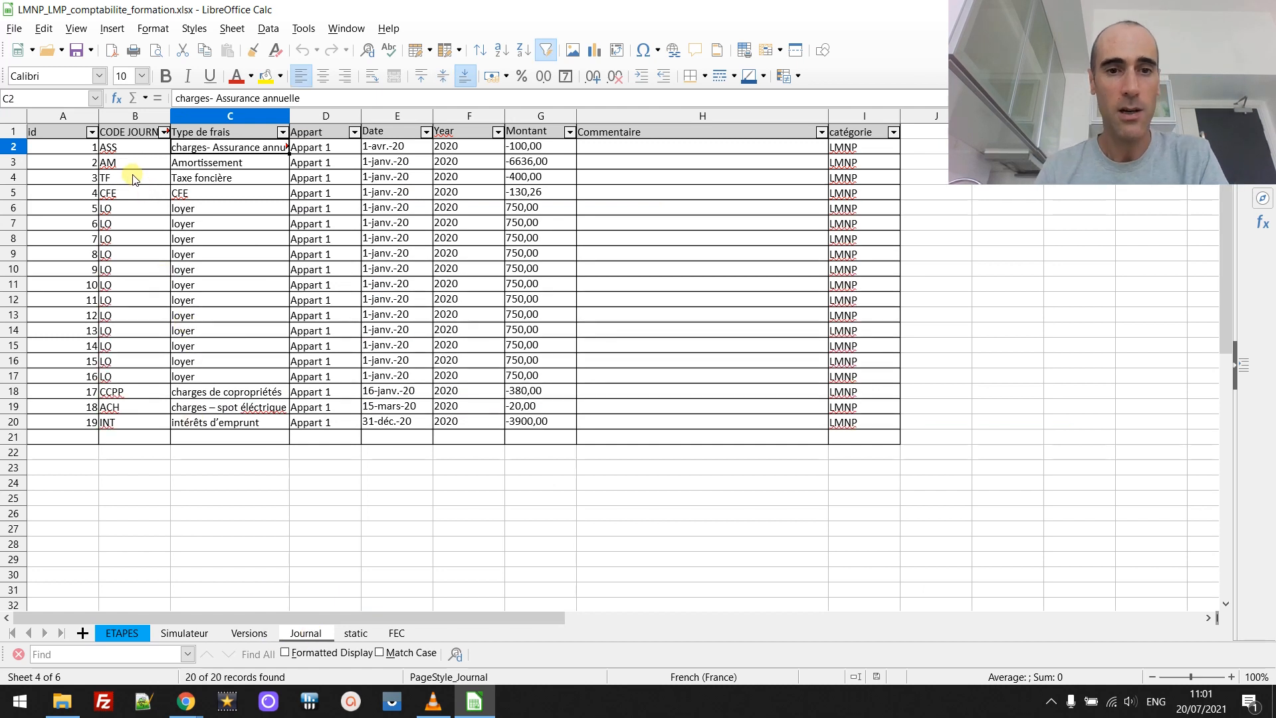
left_click(77, 154)
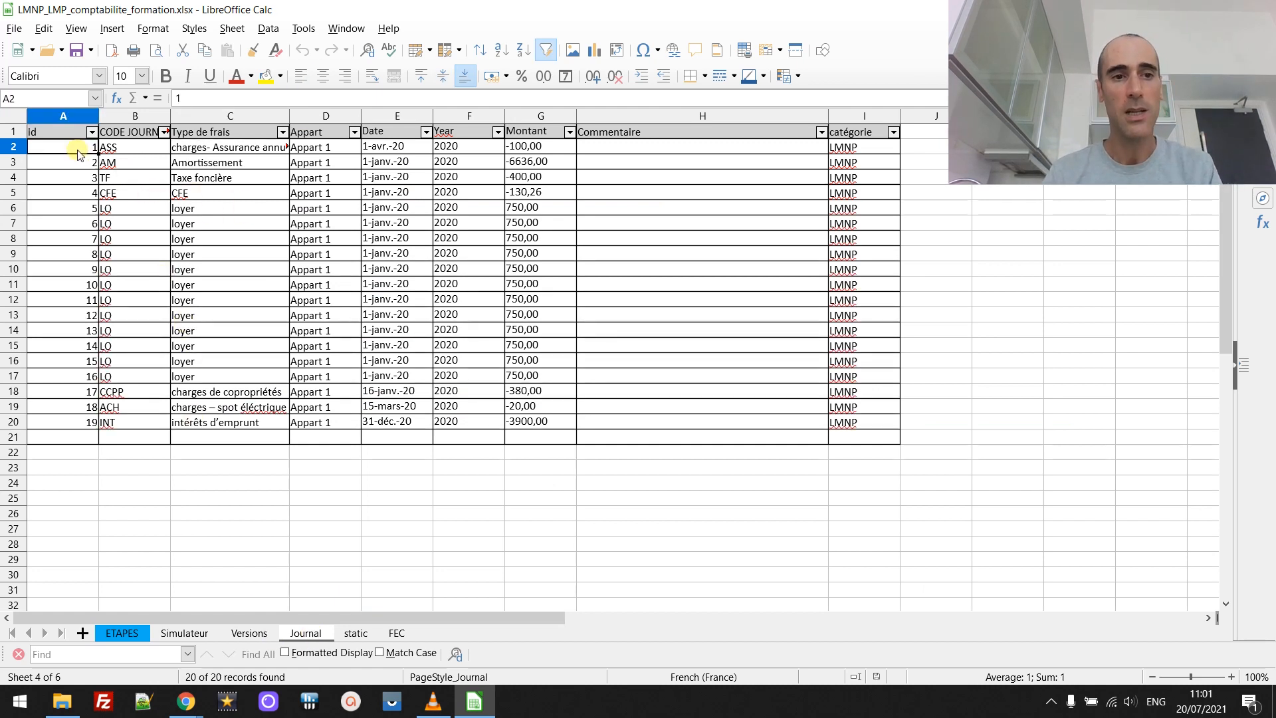
key("Up")
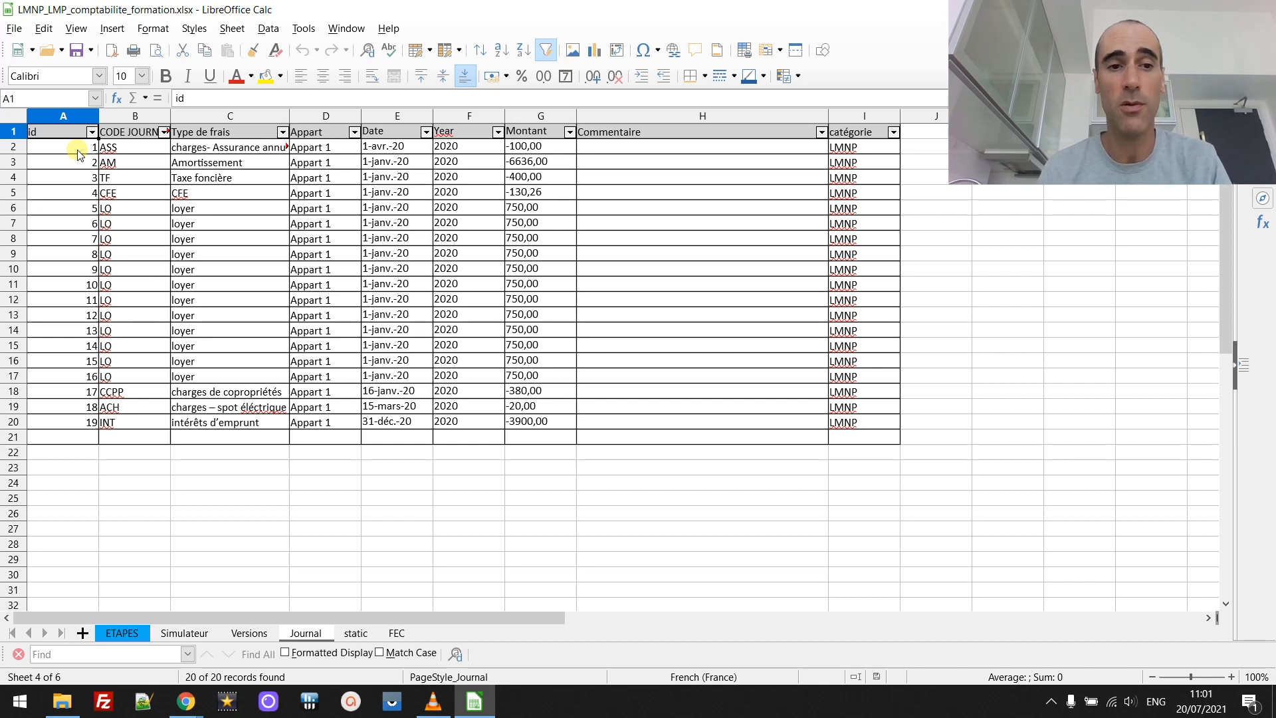
key("Down")
key("Down")
key("Down")
key("Down")
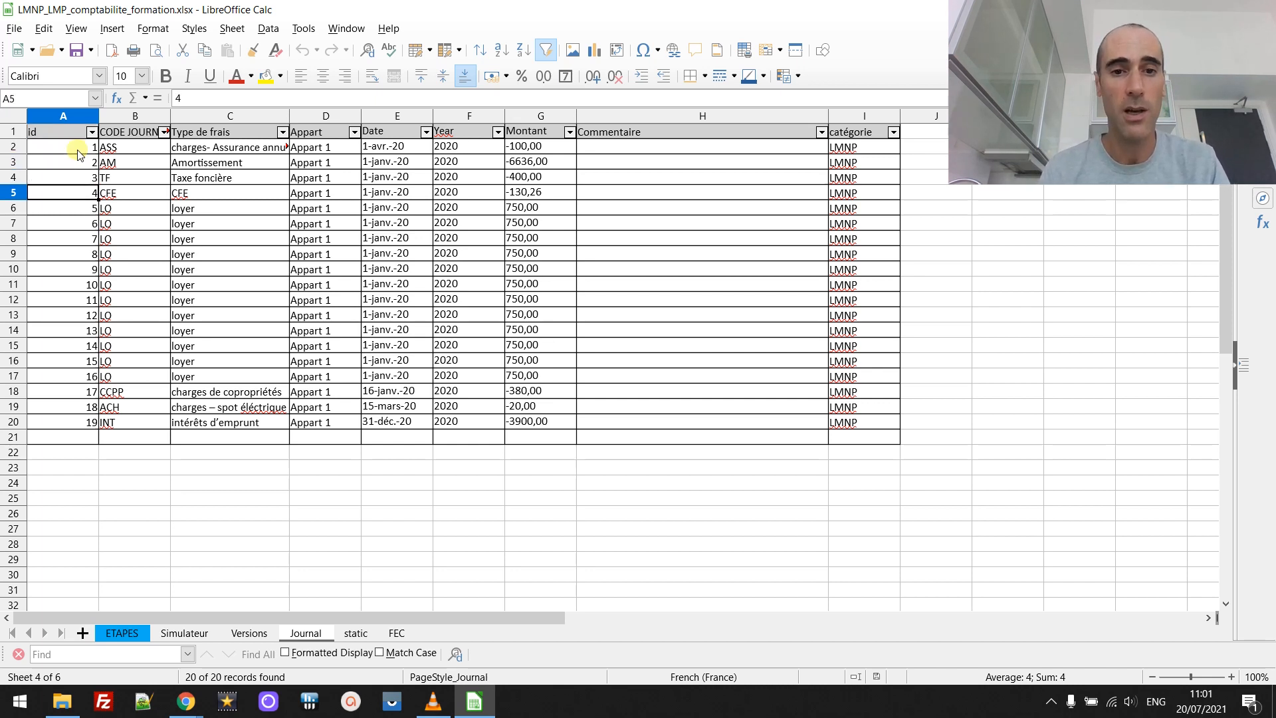
key("shift+Right")
key("shift+Right")
key("shift+Right")
key("shift+Right")
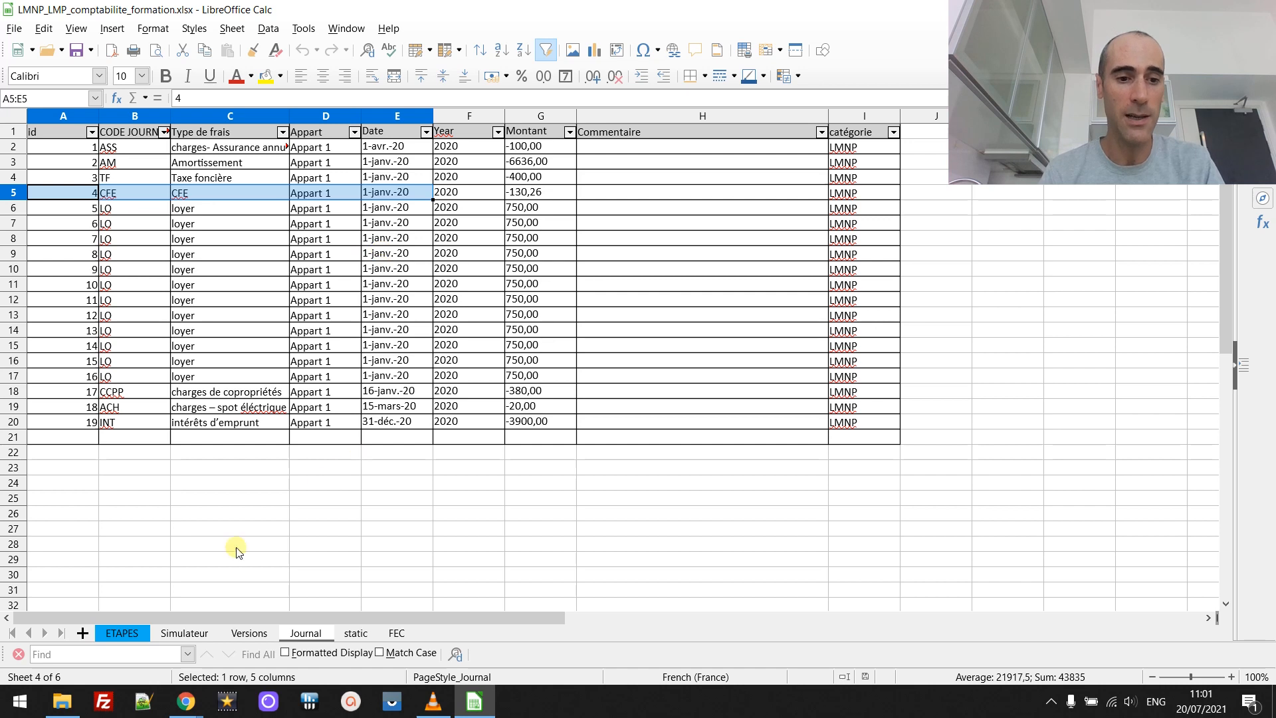
Step: Examine the ETAPE 3 income statement in the ETAPES sheet and select the 2020 Loyer amount
left_click(124, 635)
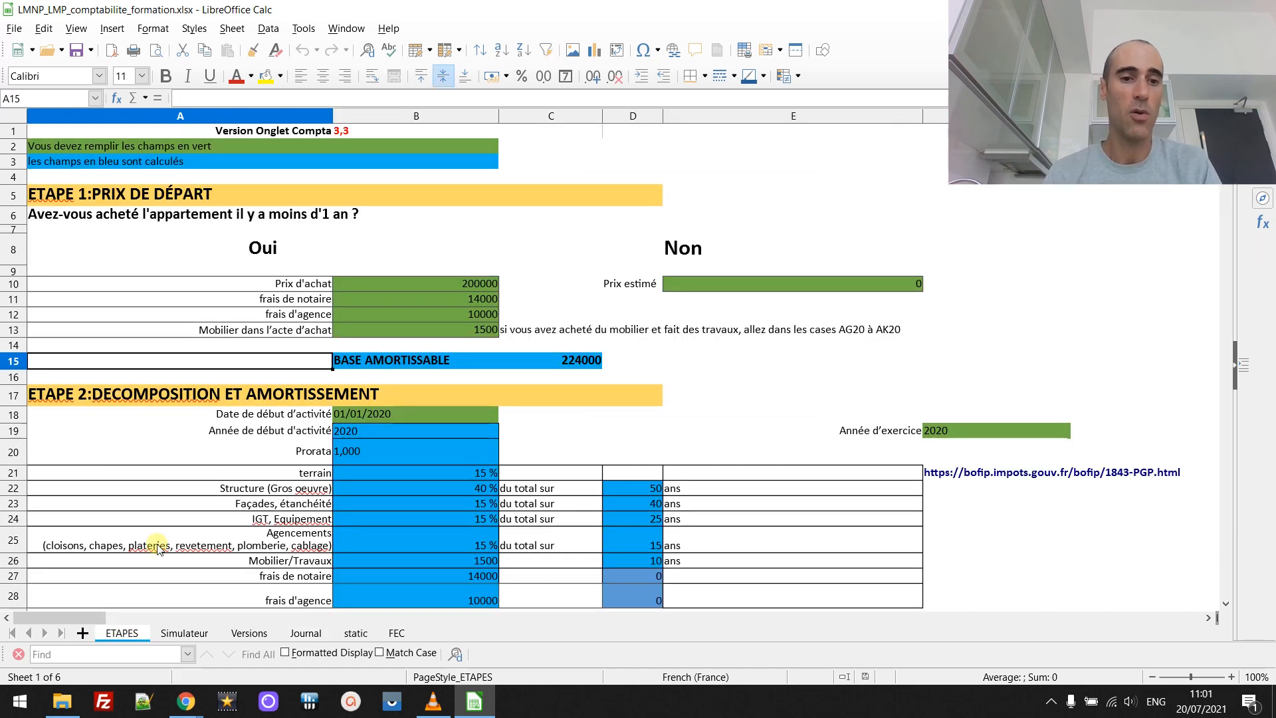
left_click(160, 520)
key("Down")
key("Down")
key("Down")
key("Down")
key("Down")
key("Down")
key("Down")
key("Down")
key("Down")
key("Down")
key("Down")
key("Down")
key("Down")
key("Down")
key("Down")
key("Down")
key("Down")
key("Down")
key("Down")
key("Down")
key("Down")
key("Down")
key("Down")
key("Down")
key("Down")
key("Down")
key("Down")
key("Down")
key("Down")
key("Down")
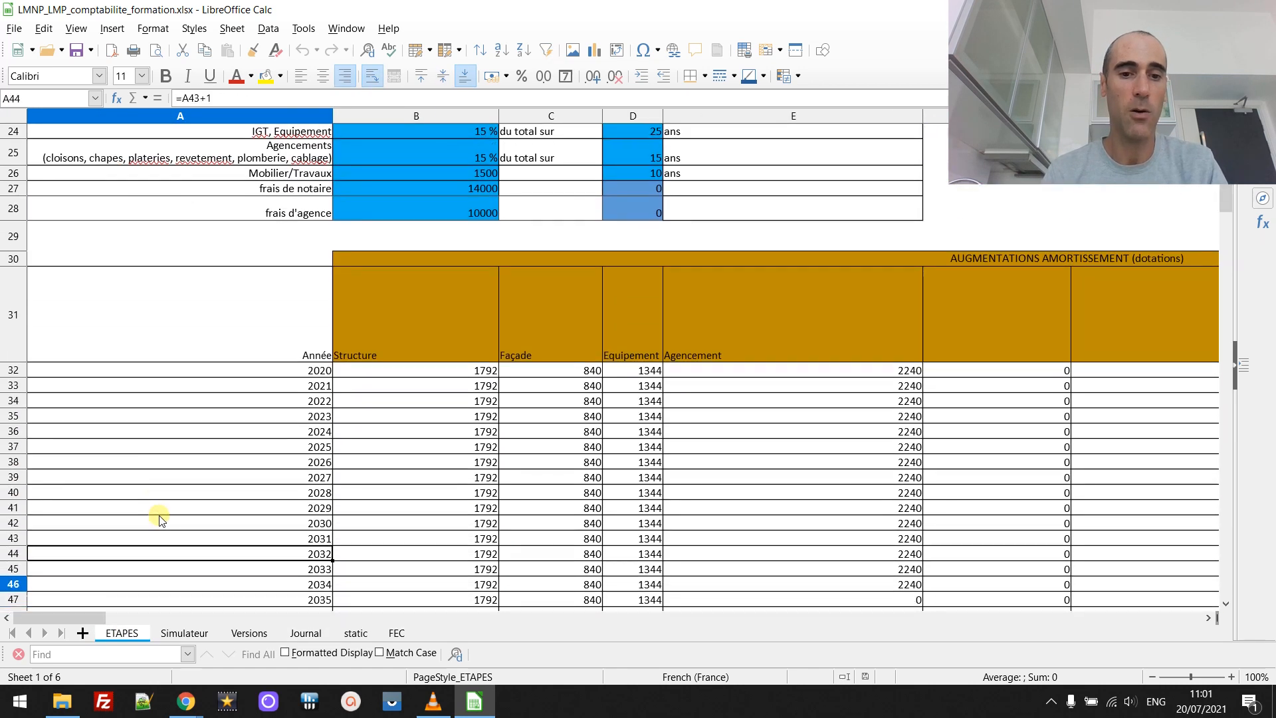
key("Down")
key("Down")
key("Down")
key("Down")
key("Down")
key("Down")
key("Down")
key("Down")
key("Down")
key("Down")
key("Down")
key("Down")
key("Down")
key("Down")
key("Down")
key("Down")
key("Down")
key("Down")
key("Down")
key("Down")
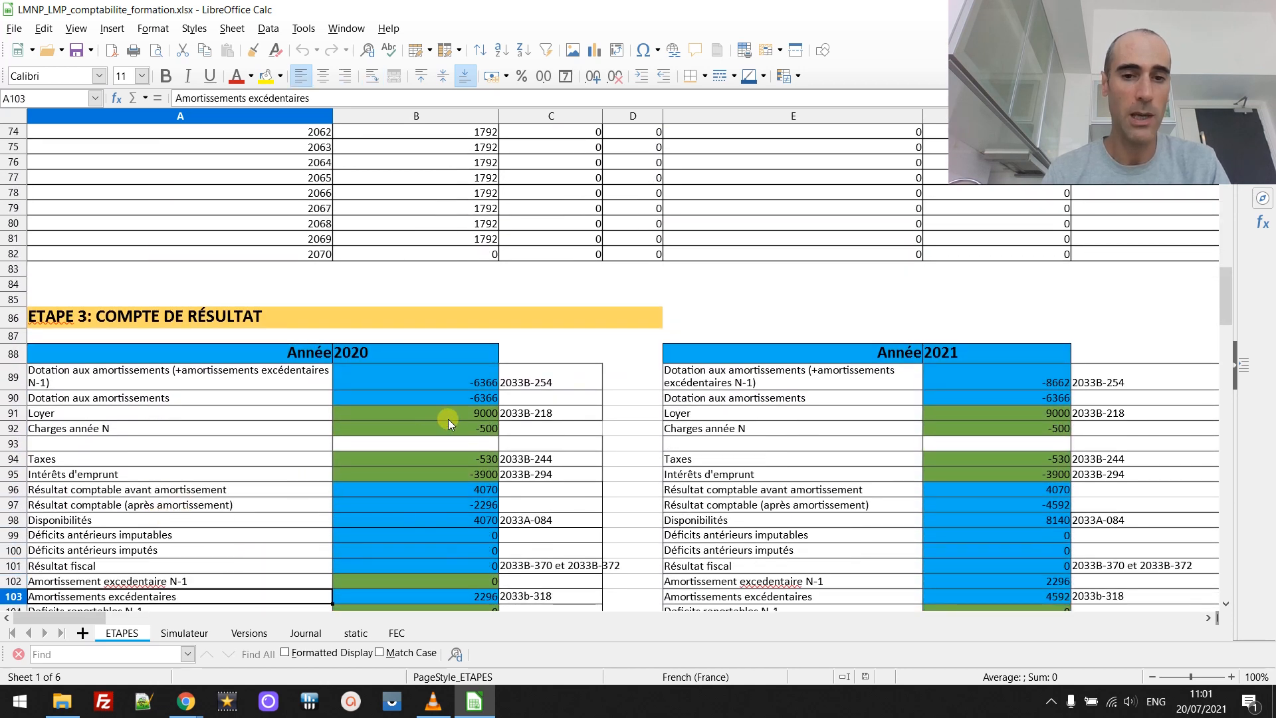
left_click(448, 418)
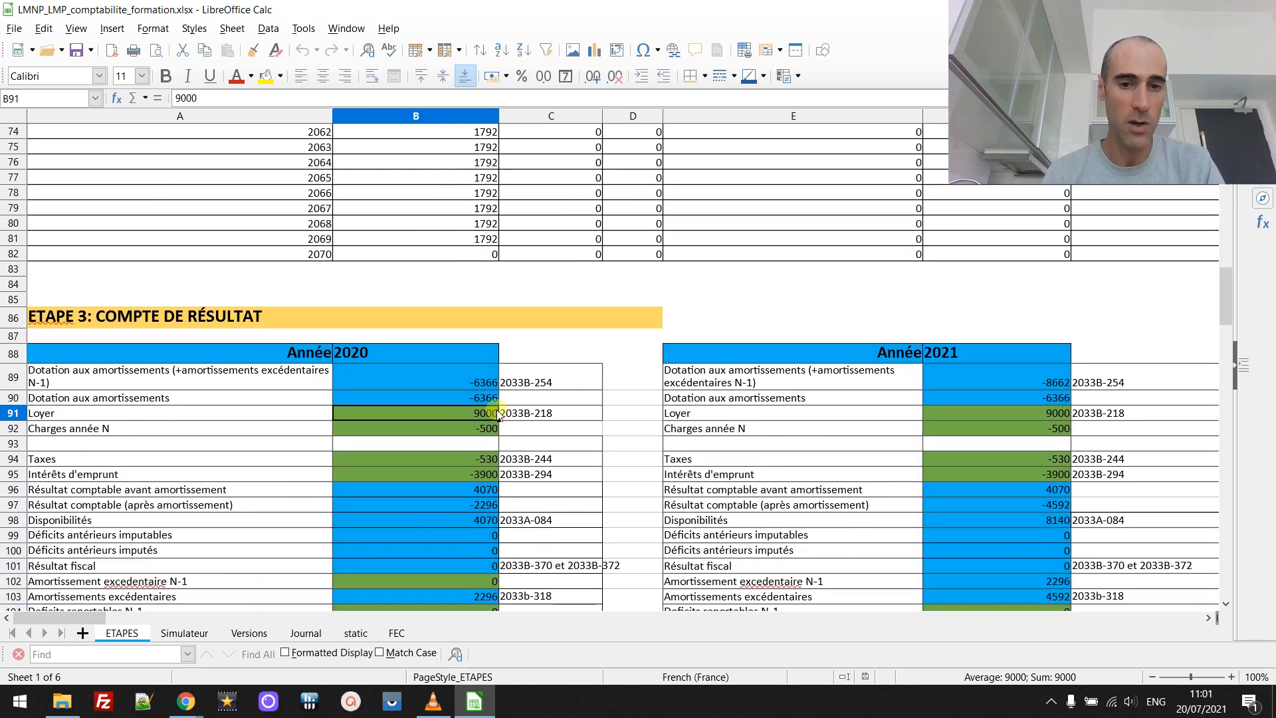
Step: Filter the Journal sheet's Type de frais column to show only loyer entries
left_click(307, 634)
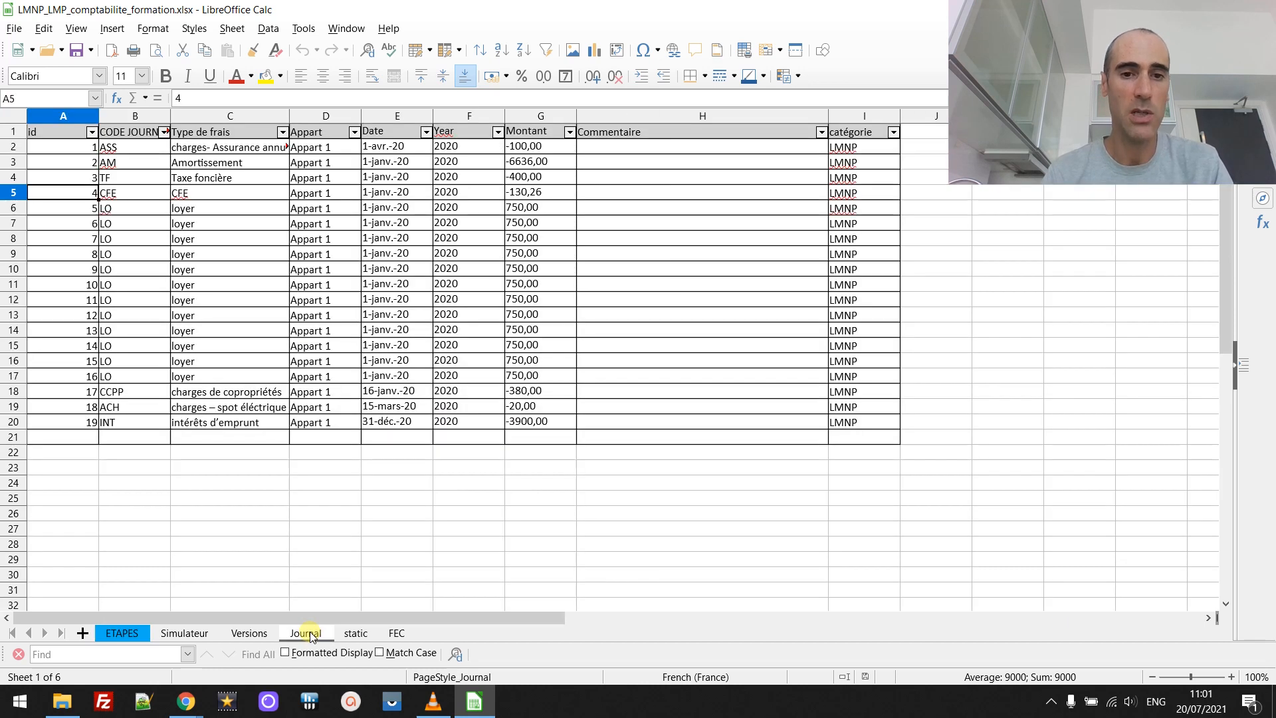
left_click(234, 212)
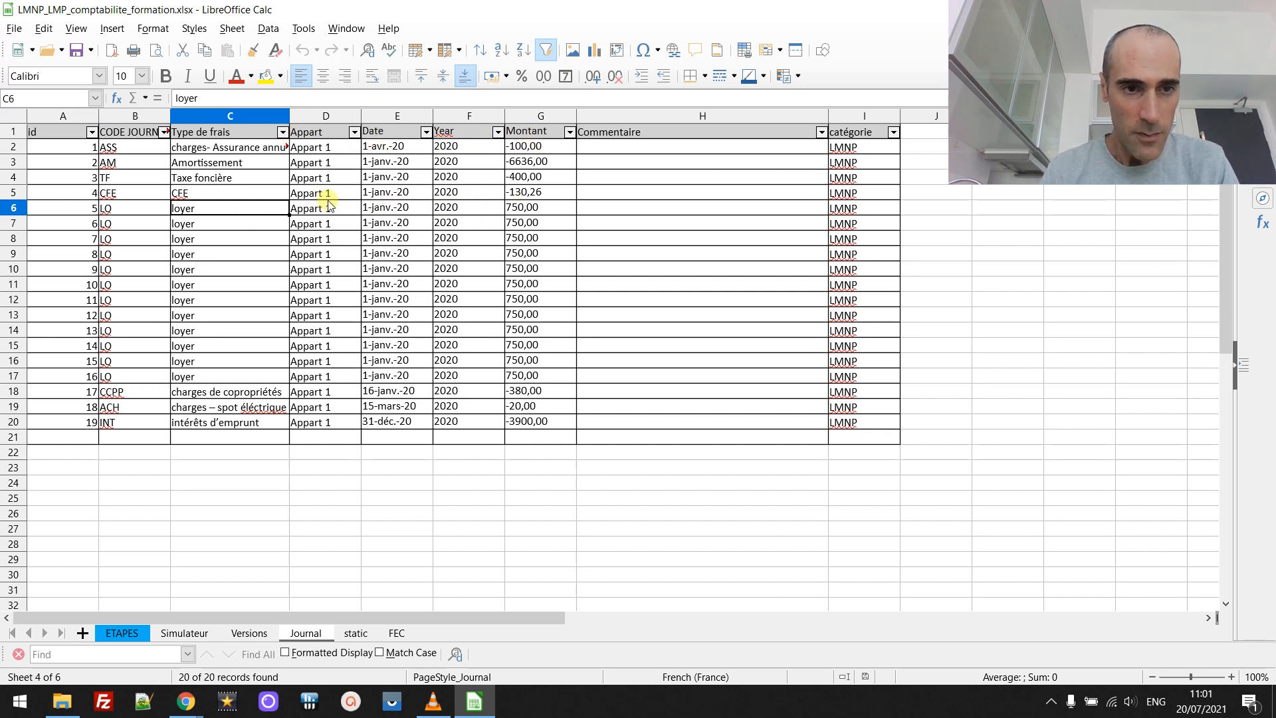
left_click(283, 132)
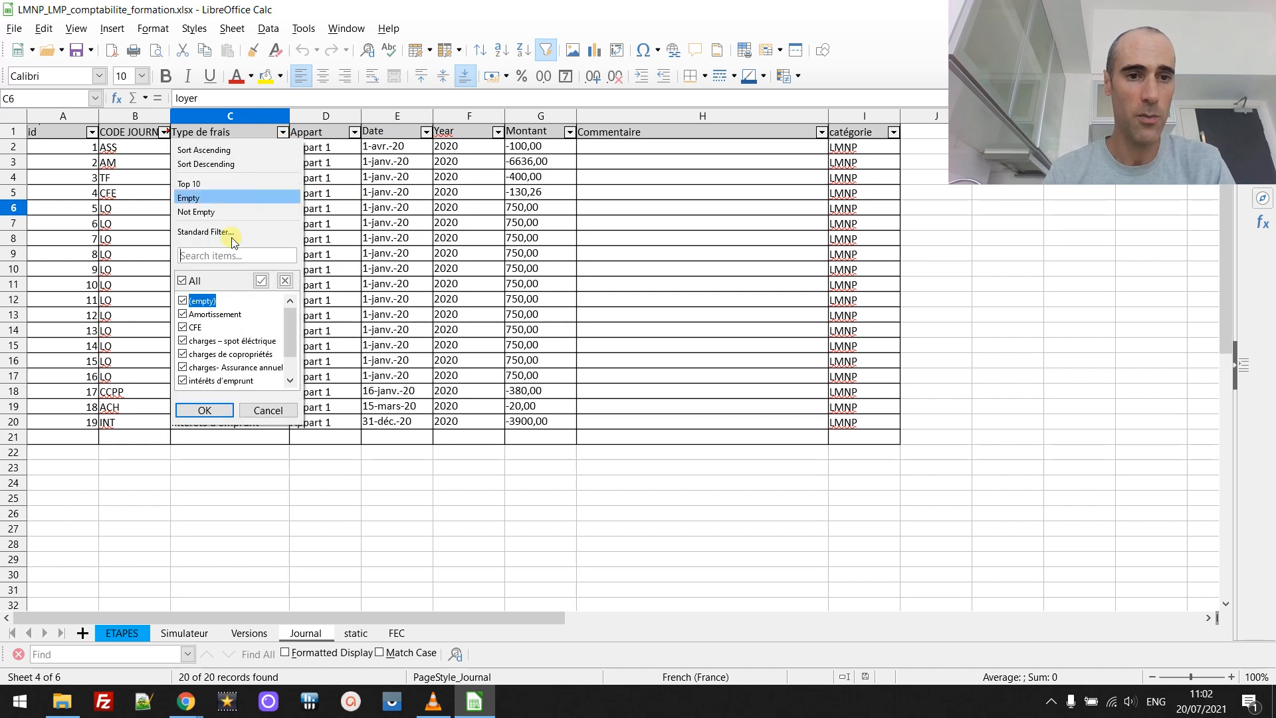
type("loyer")
key("Return")
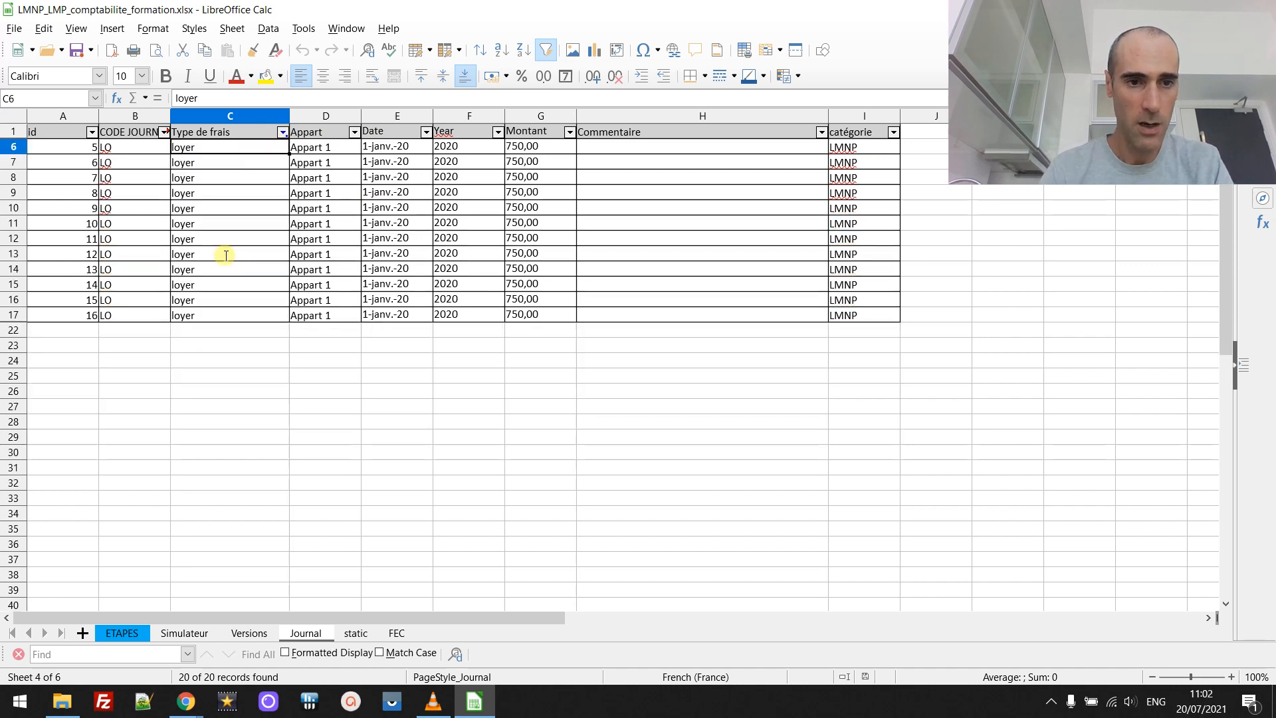
Step: Select the Montant values of all filtered loyer entries, G6 to G17, to check their sum
left_click(522, 151)
key("shift+Down")
key("shift+Down")
key("shift+Down")
key("shift+Down")
key("shift+Down")
key("shift+Down")
key("shift+Down")
key("shift+Down")
key("shift+Down")
key("shift+Down")
key("shift+Down")
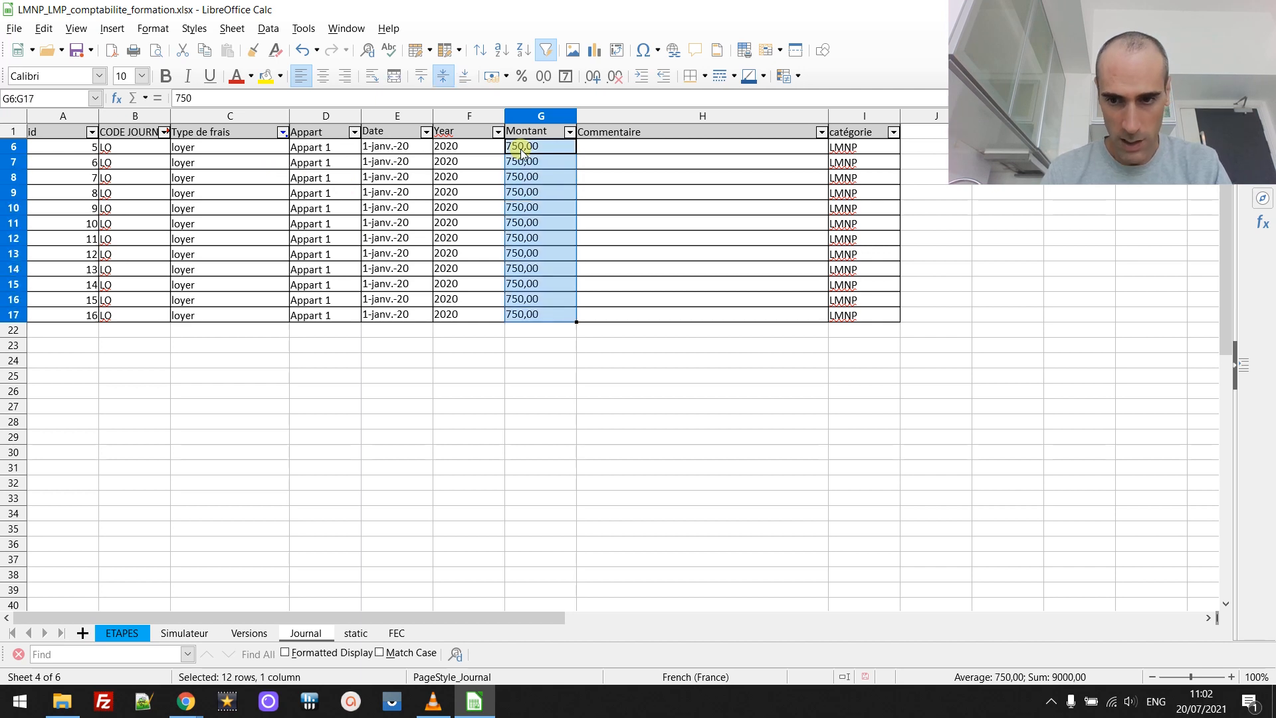
left_click(1054, 703)
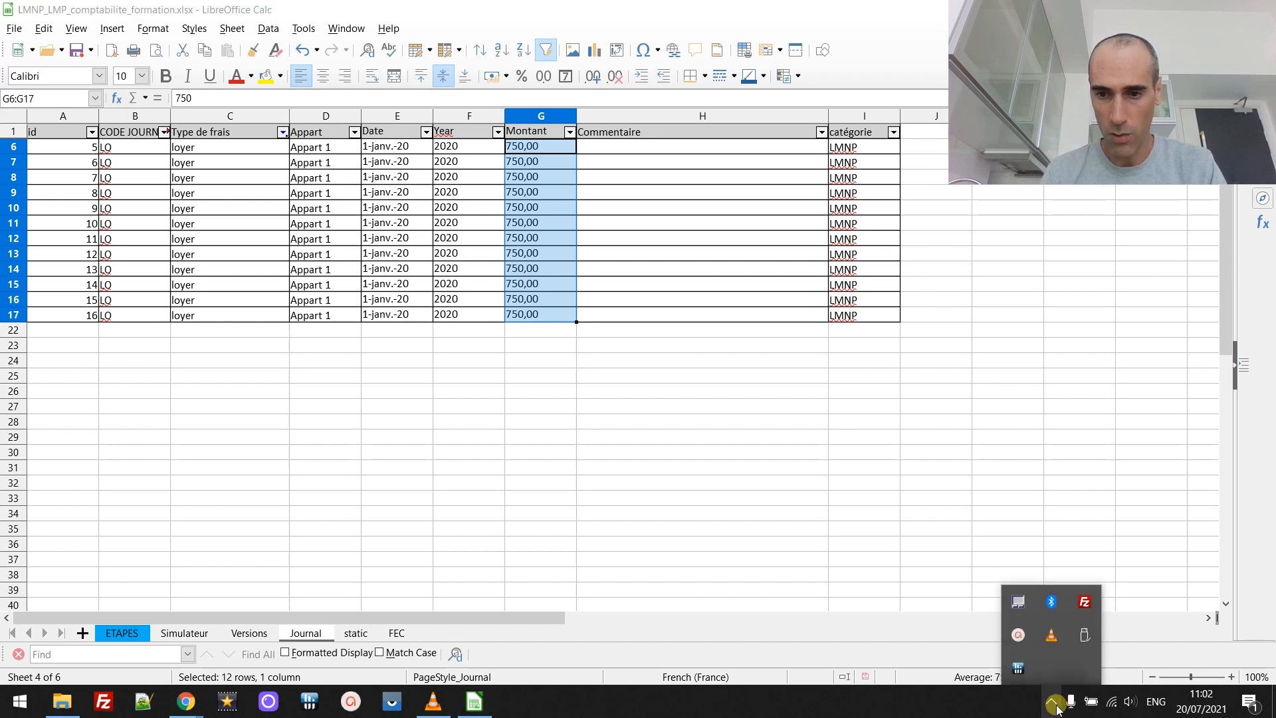
left_click(1018, 634)
left_click(735, 463)
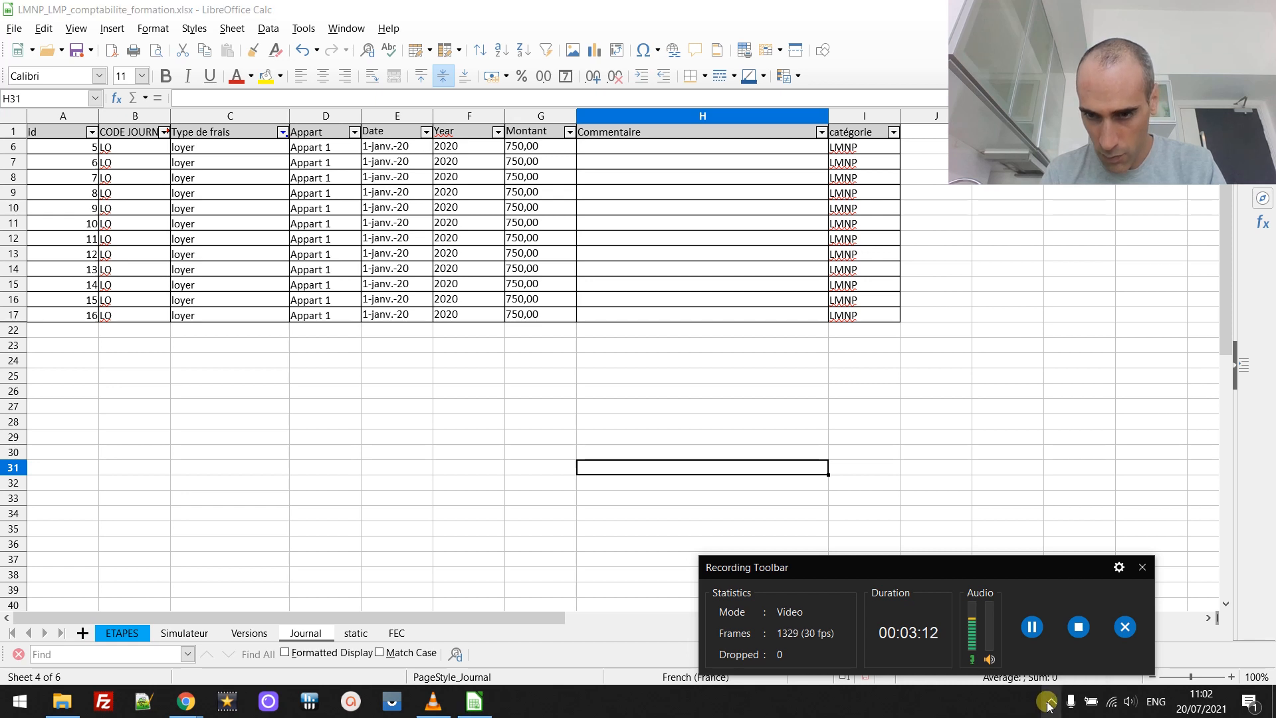
left_click(1142, 569)
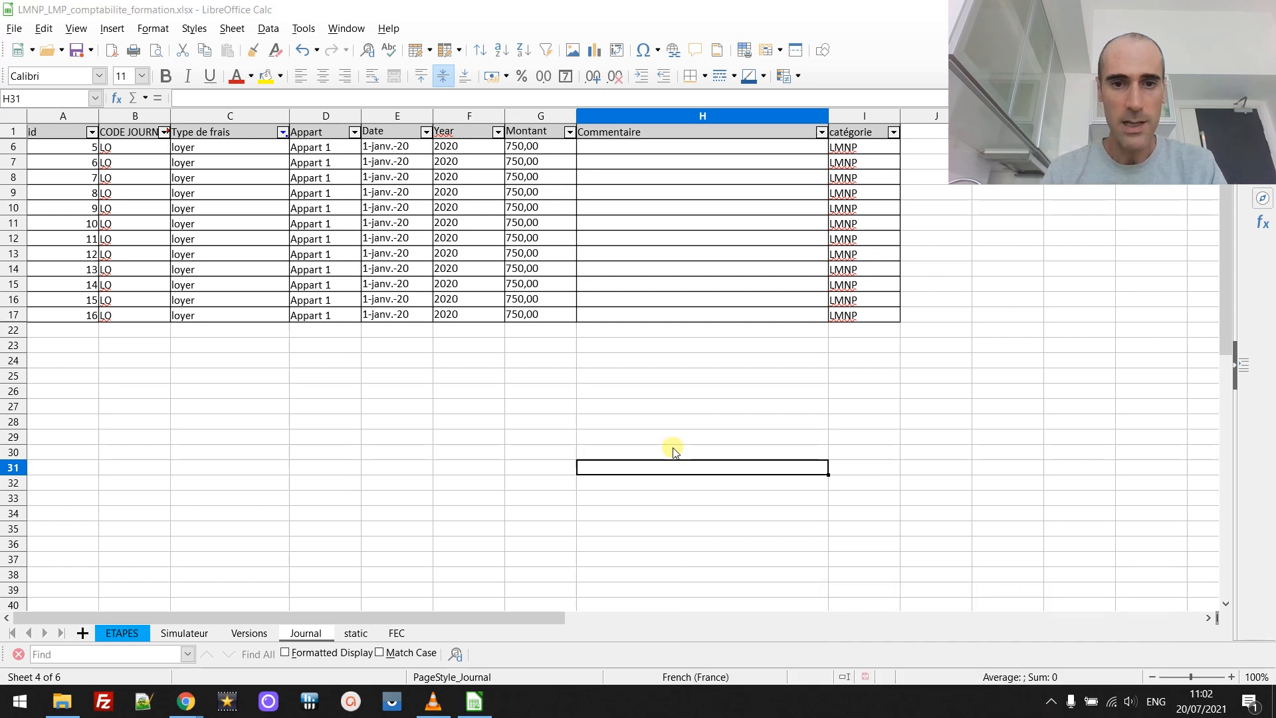
Step: Clear the loyer filter from the Type de frais column so that all Journal entries are listed
left_click(485, 377)
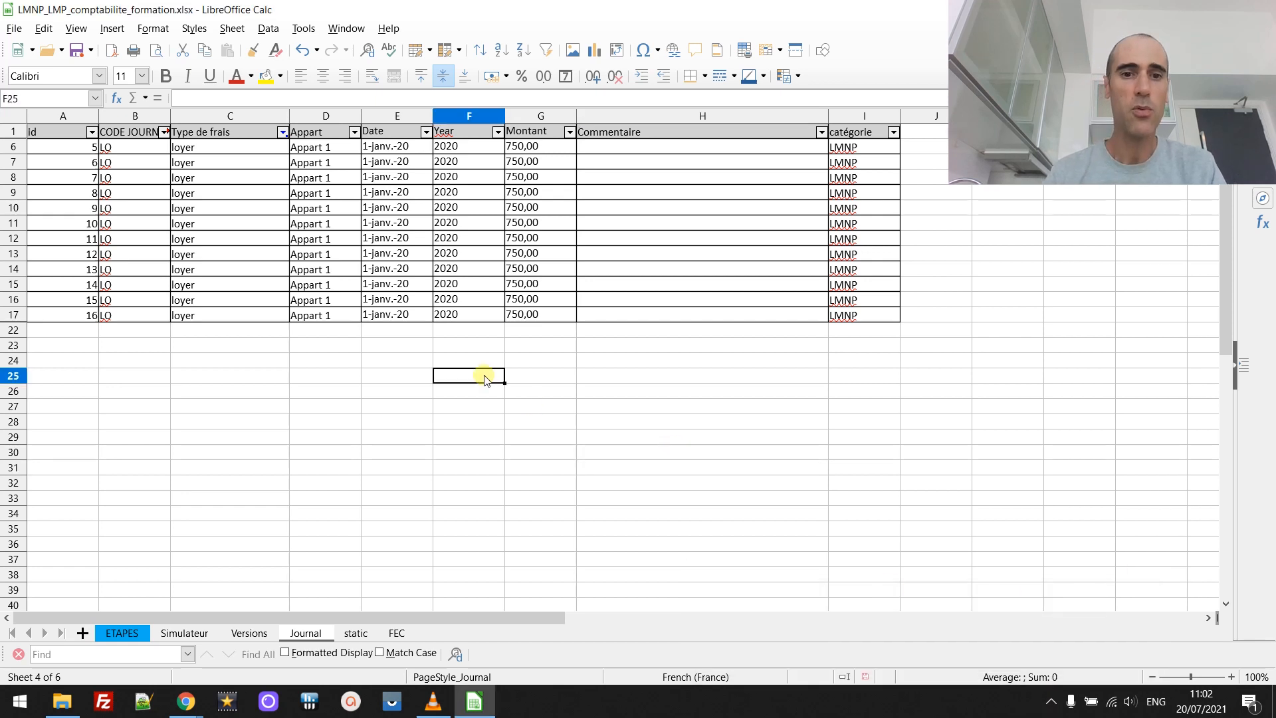
left_click(284, 131)
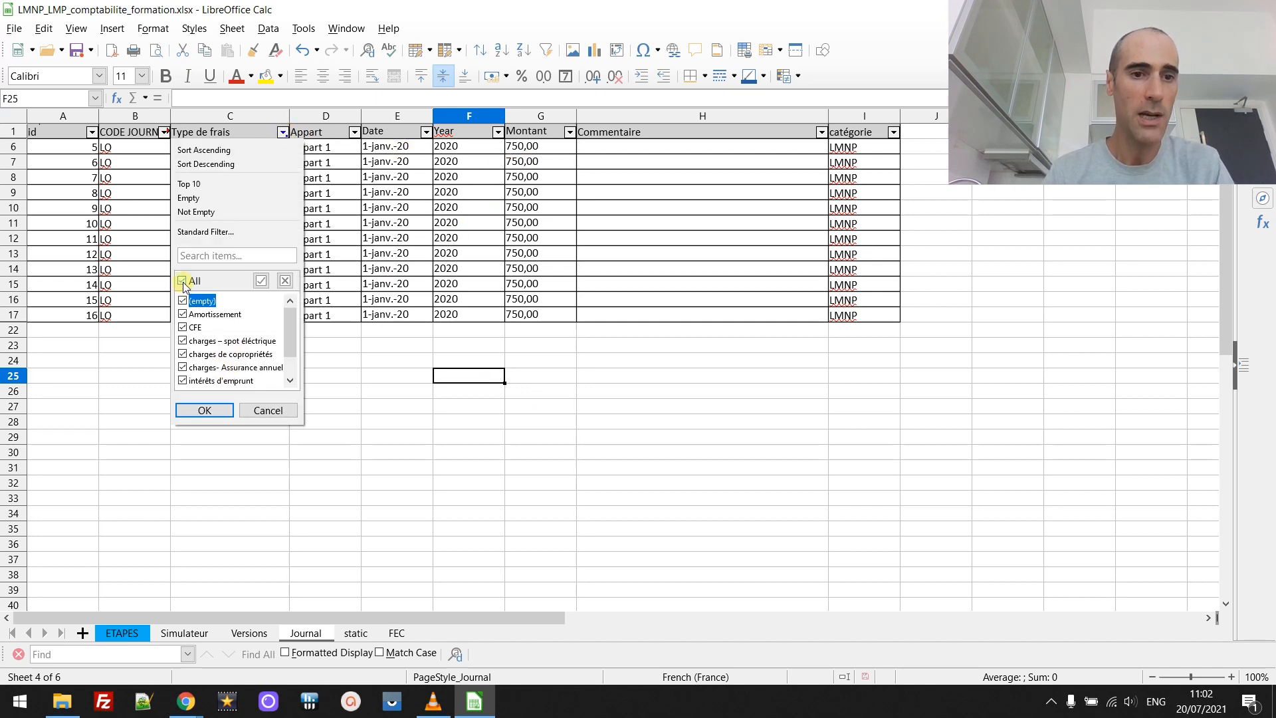
left_click(205, 410)
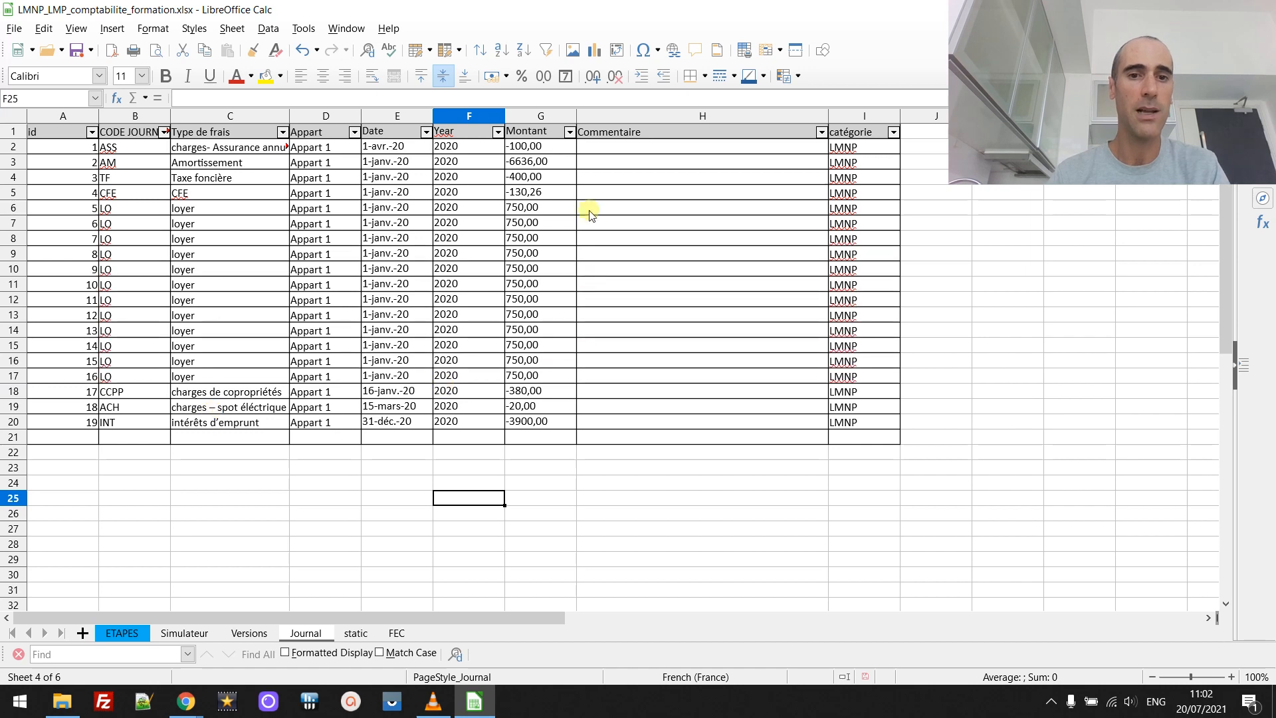
Step: Go back to the ETAPES sheet and review the 2020 income statement amounts
left_click(578, 240)
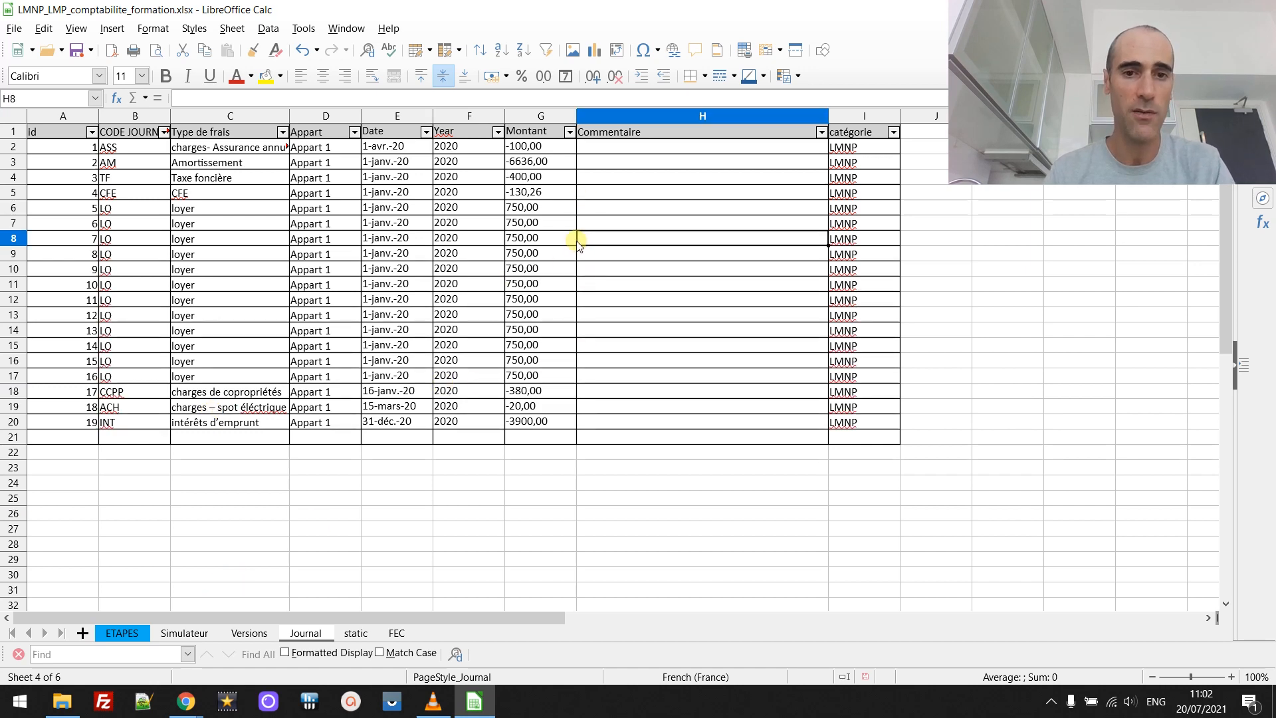
left_click(550, 258)
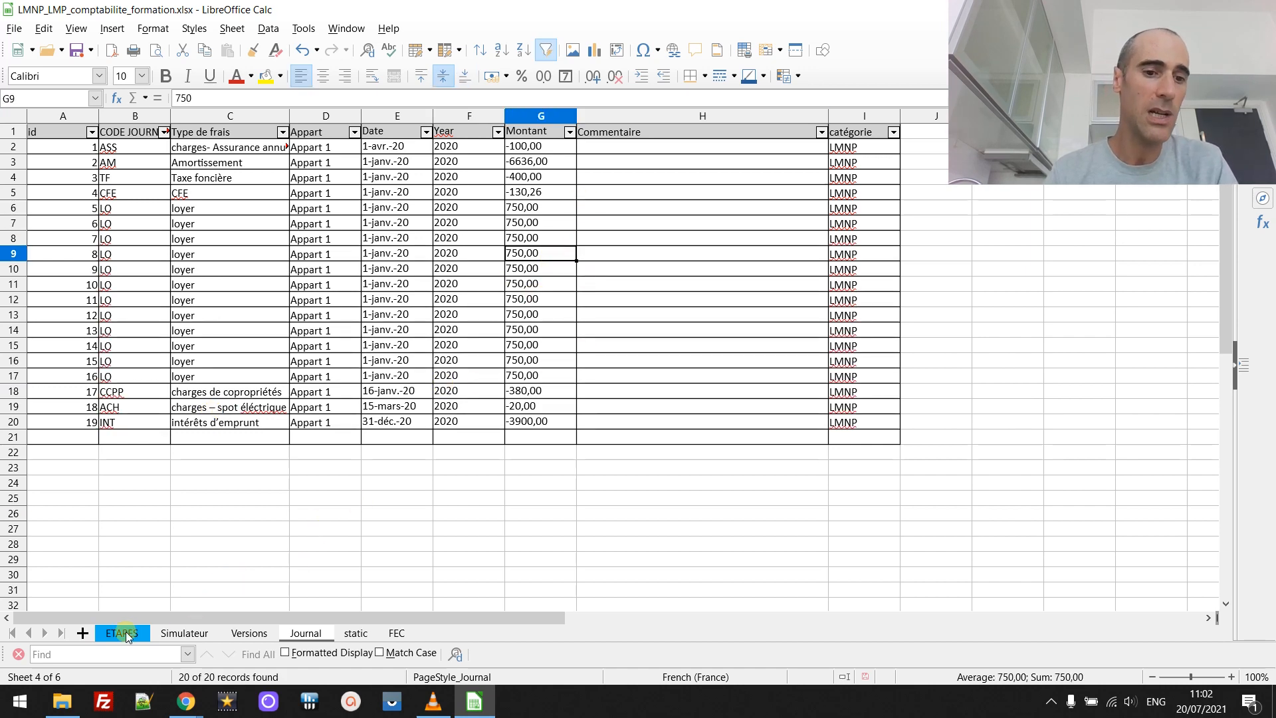
left_click(123, 633)
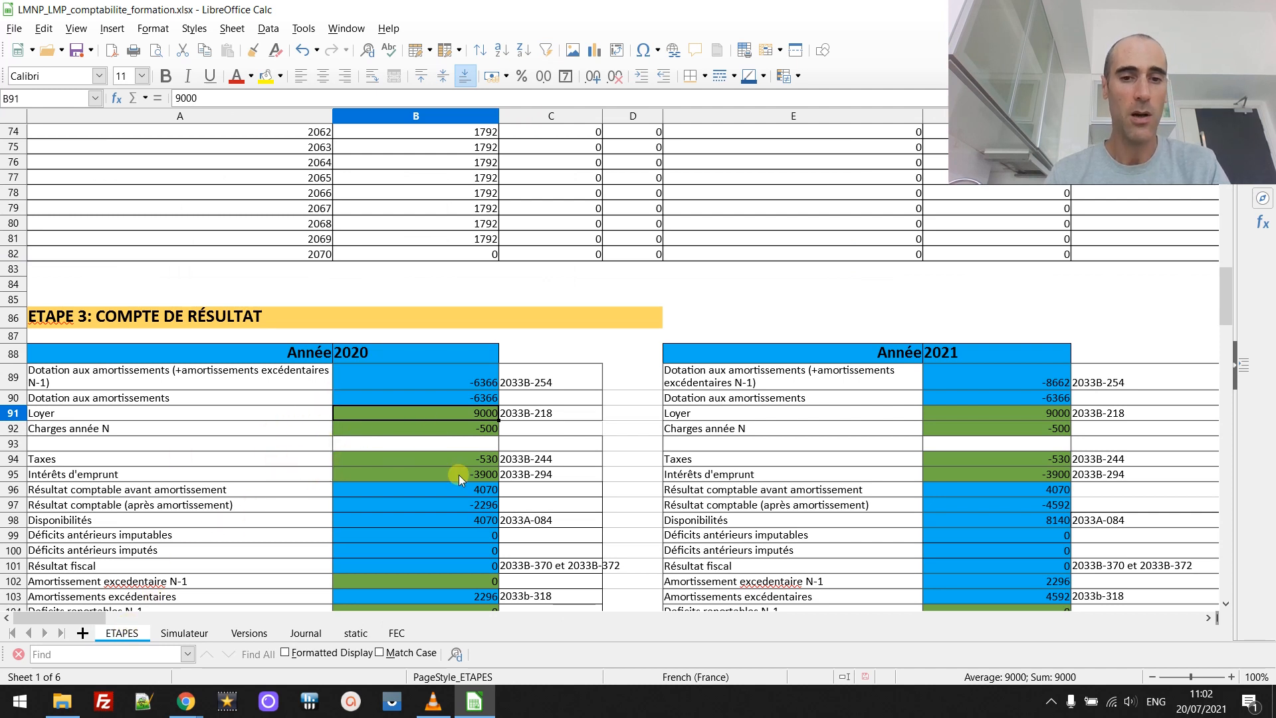
Step: Try extending the Journal's id numbering from A20 down to A27, and undo the fill
left_click(306, 634)
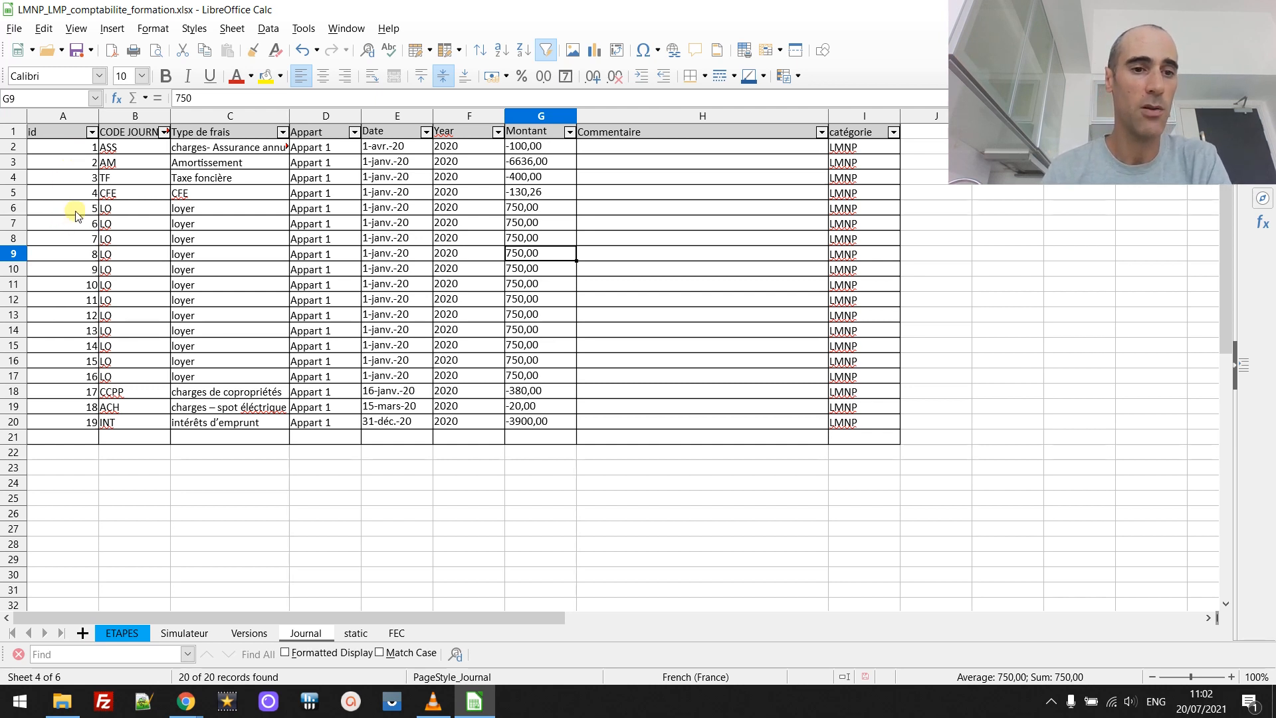
left_click(85, 420)
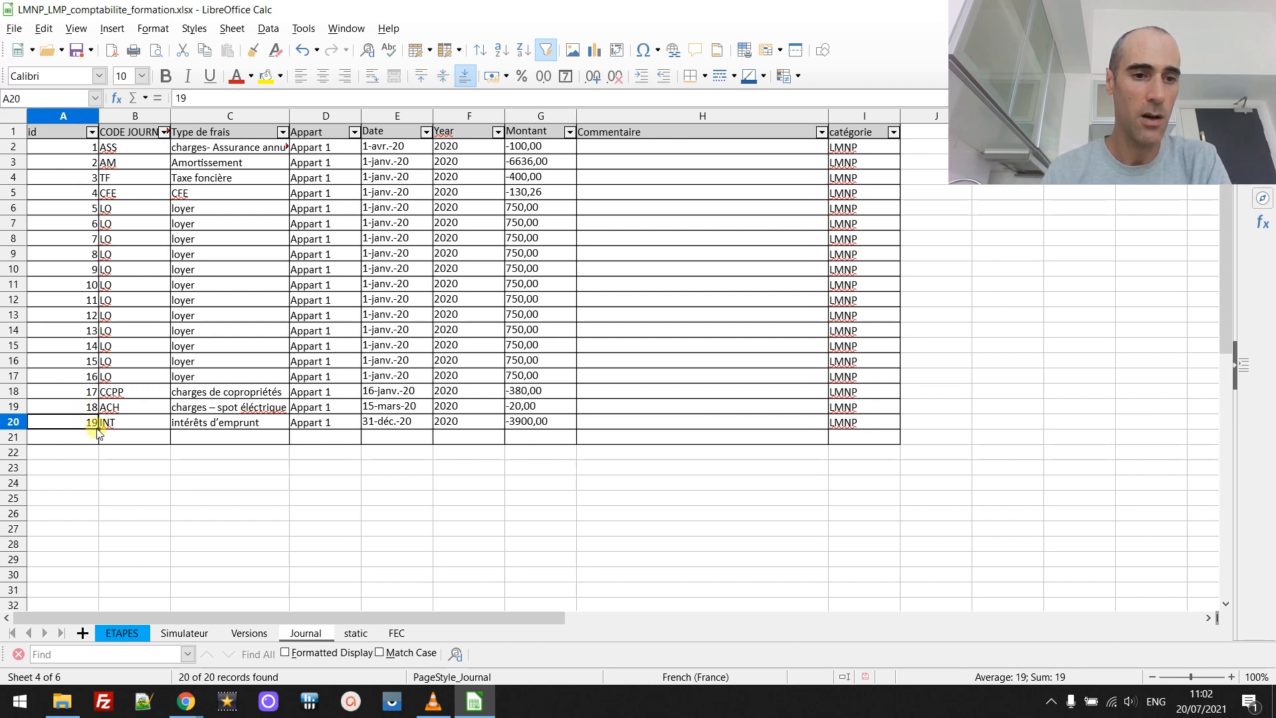
left_click_drag(98, 429, 93, 544)
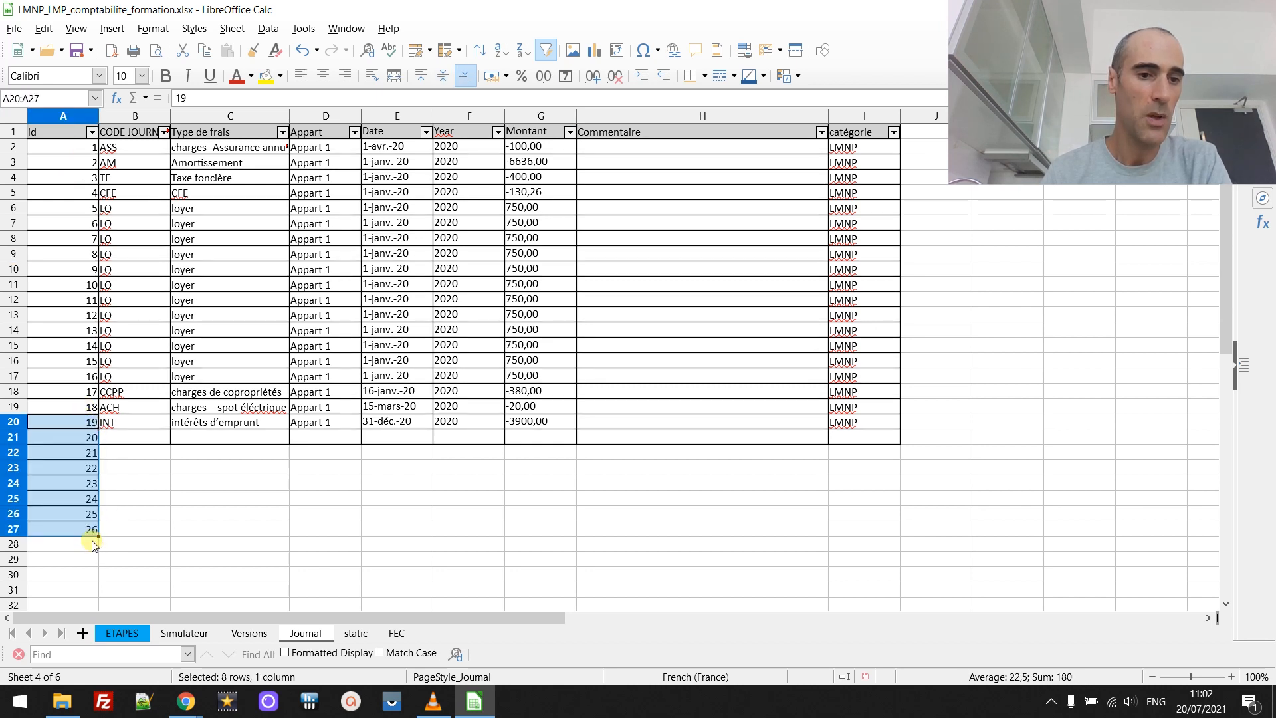
key("ctrl+z")
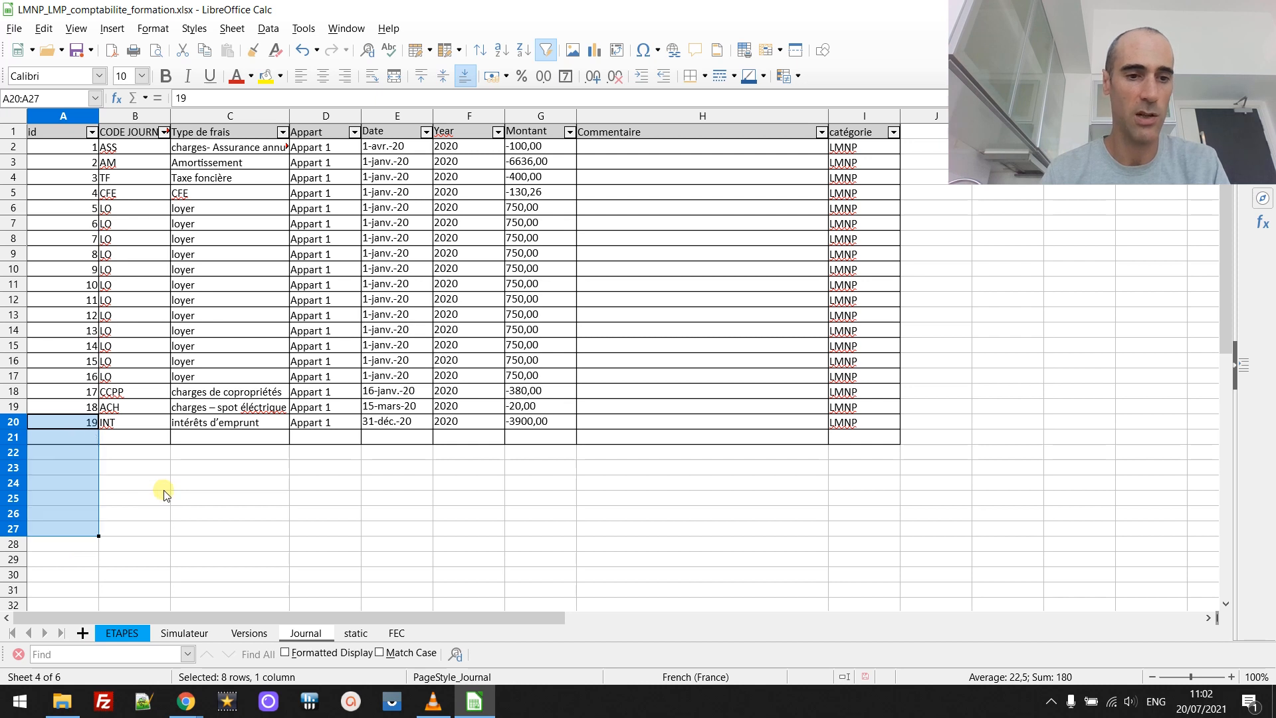
Step: Examine the journal codes ASS, LO and TF in the CODE JOURNAL column
left_click(133, 152)
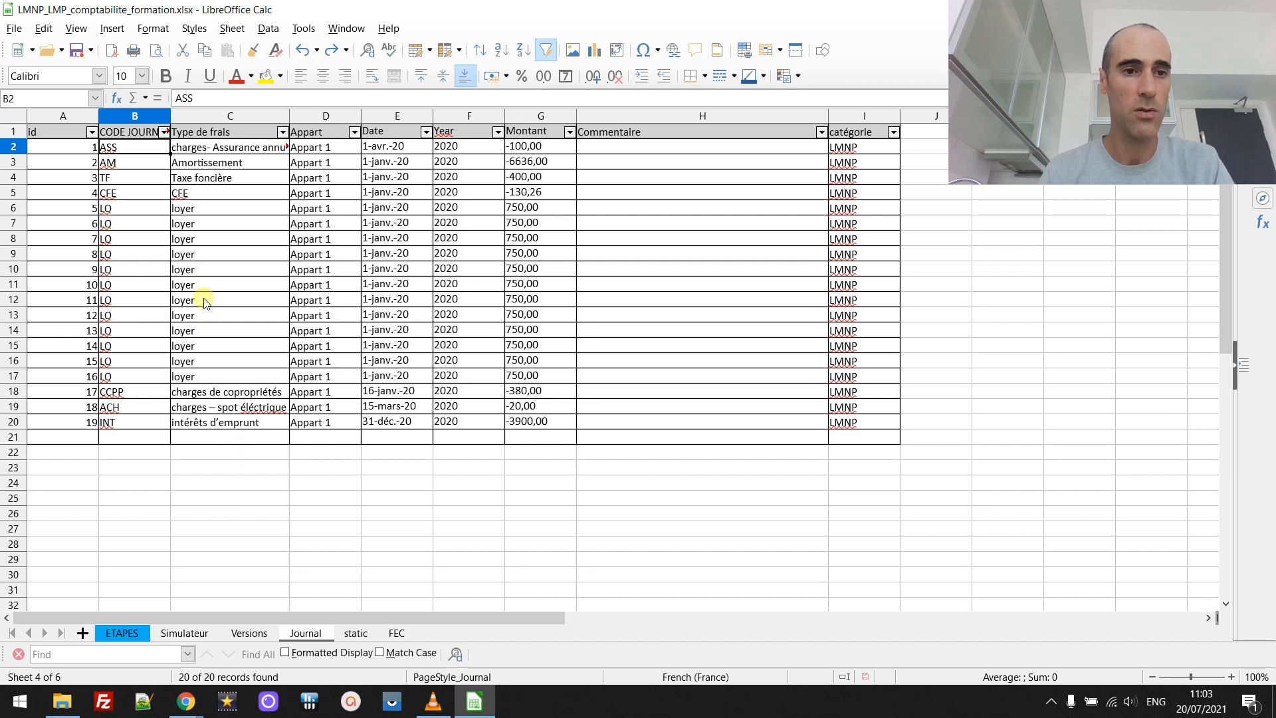
left_click(125, 225)
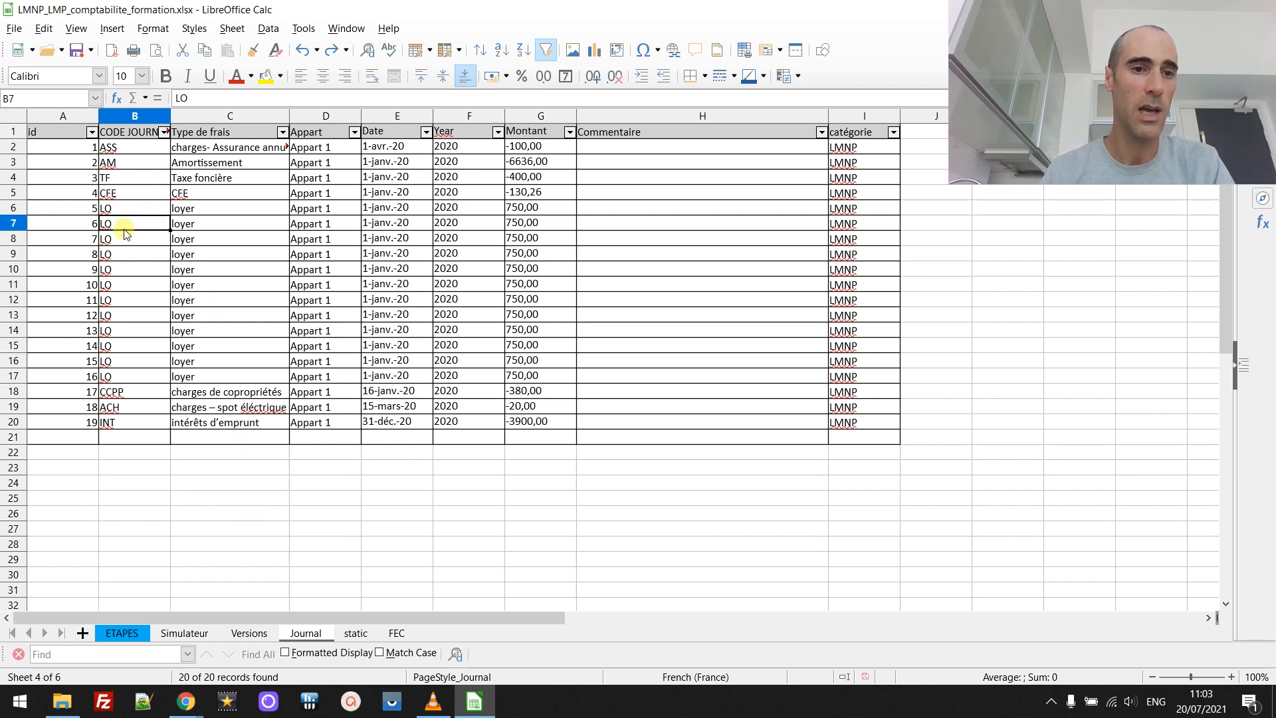
left_click(121, 178)
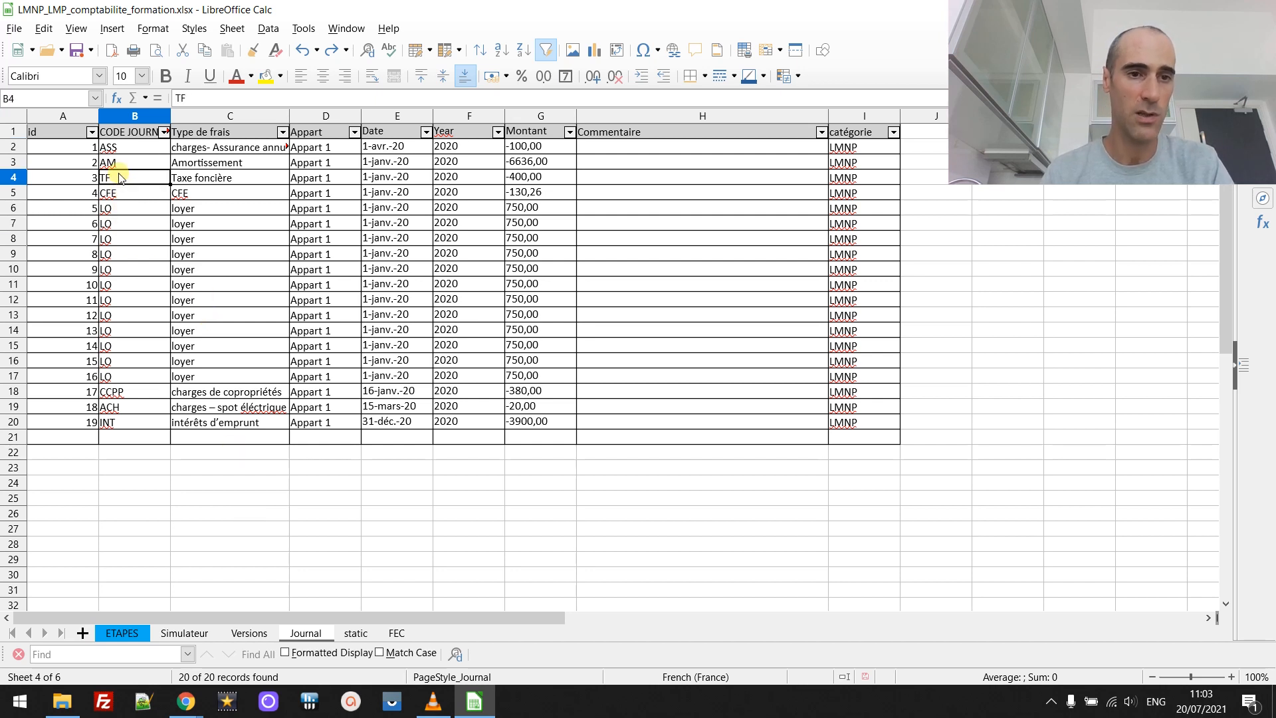
Step: Open the static sheet and highlight the journal codes from ASS to INT in A2:A9
left_click(357, 633)
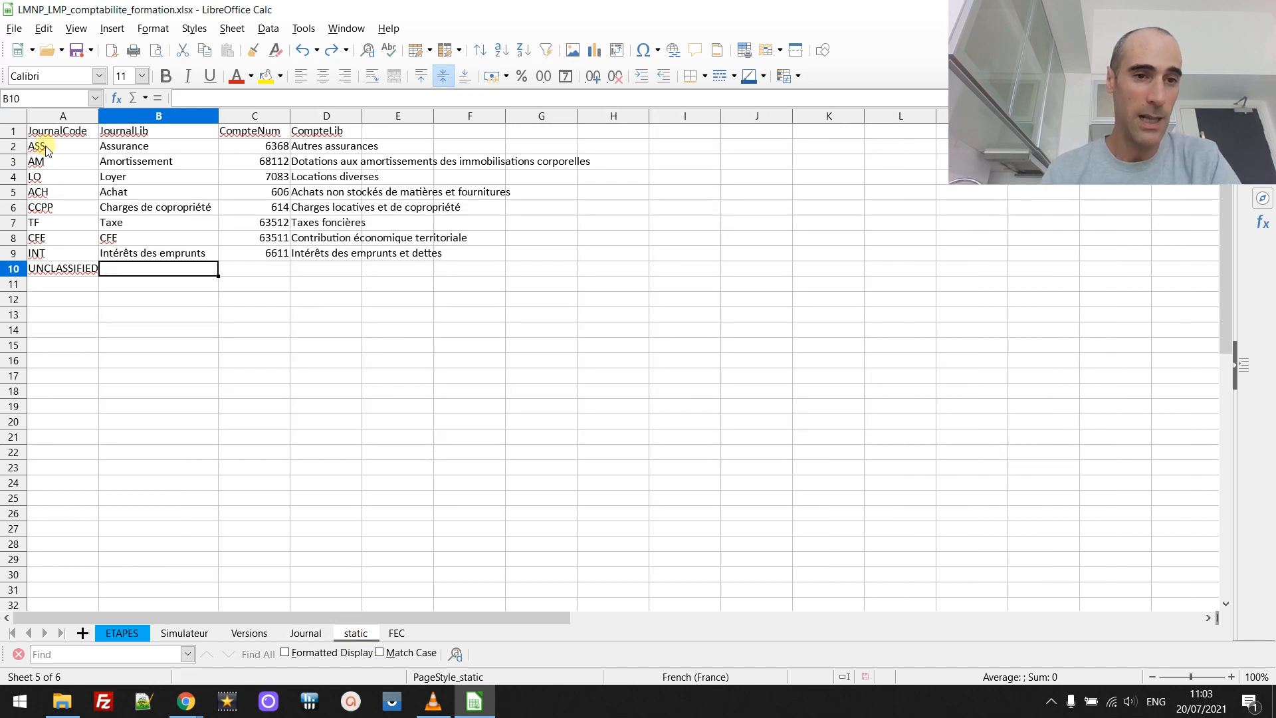
left_click_drag(56, 150, 49, 252)
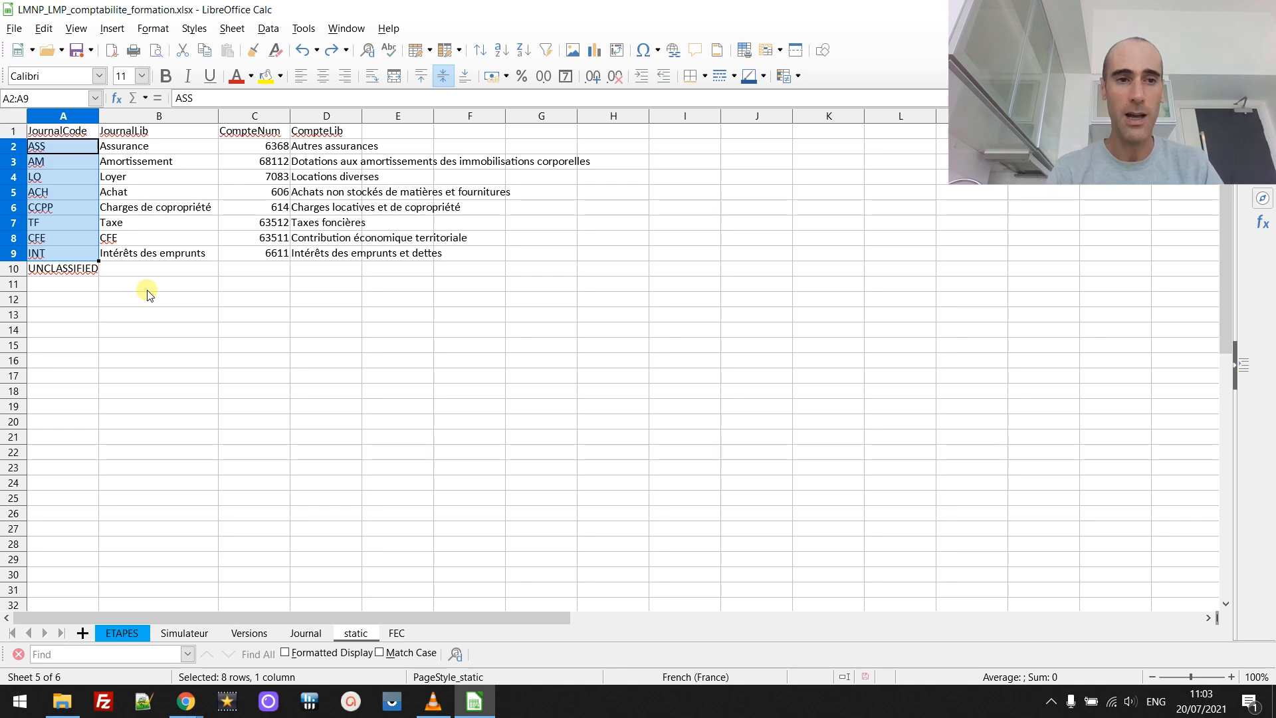
Step: Return to the Journal sheet and examine the CFE, AM, ASS, ACH and INT codes and the description of the ACH entry
left_click(307, 633)
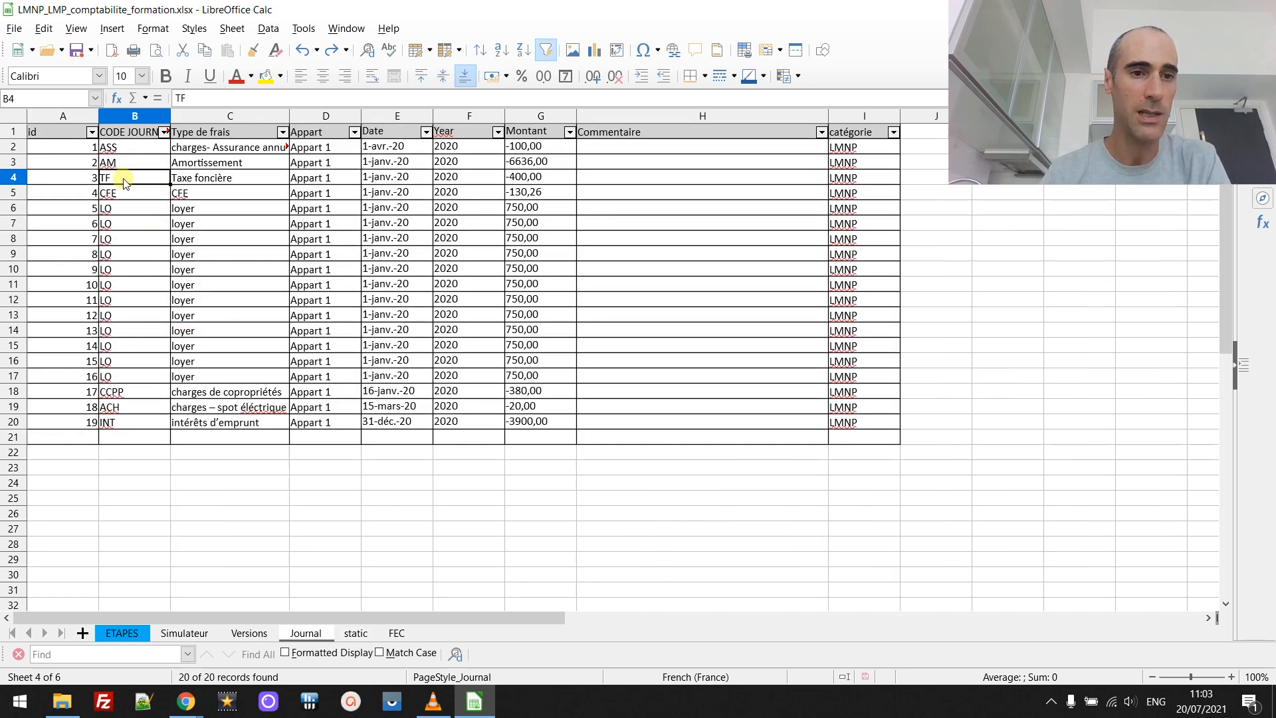
left_click(125, 197)
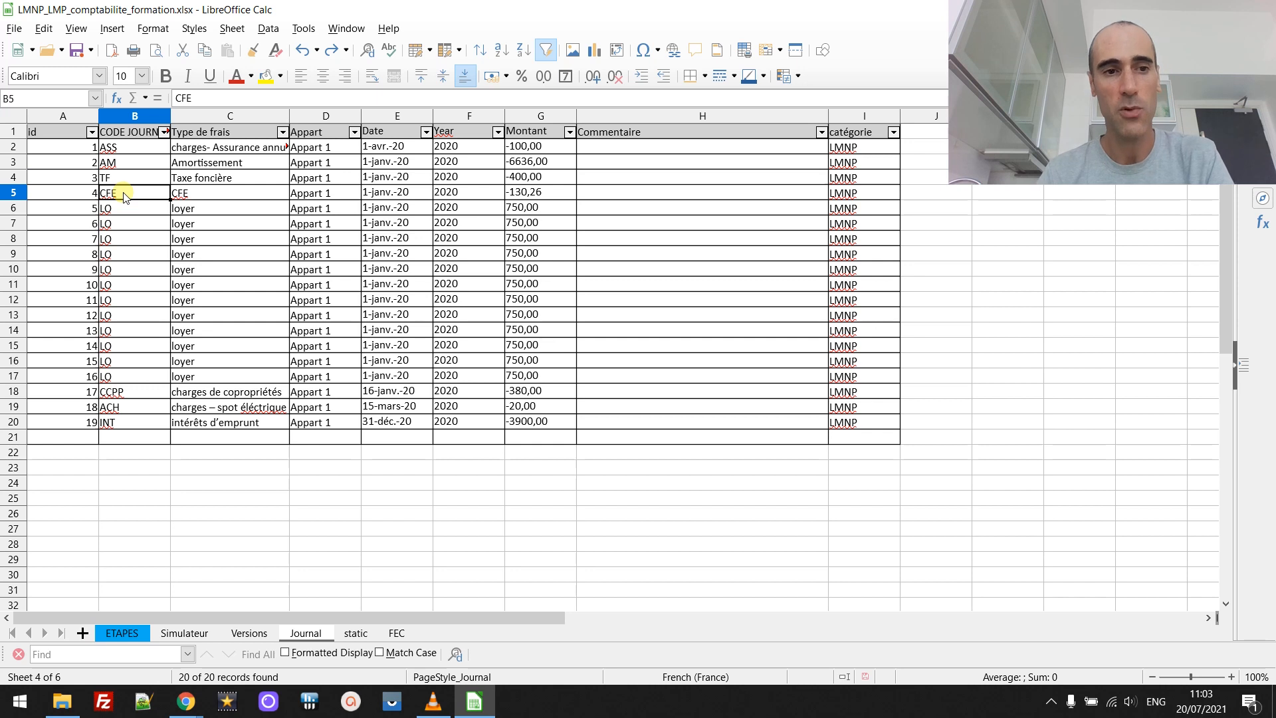
left_click(118, 164)
left_click(115, 151)
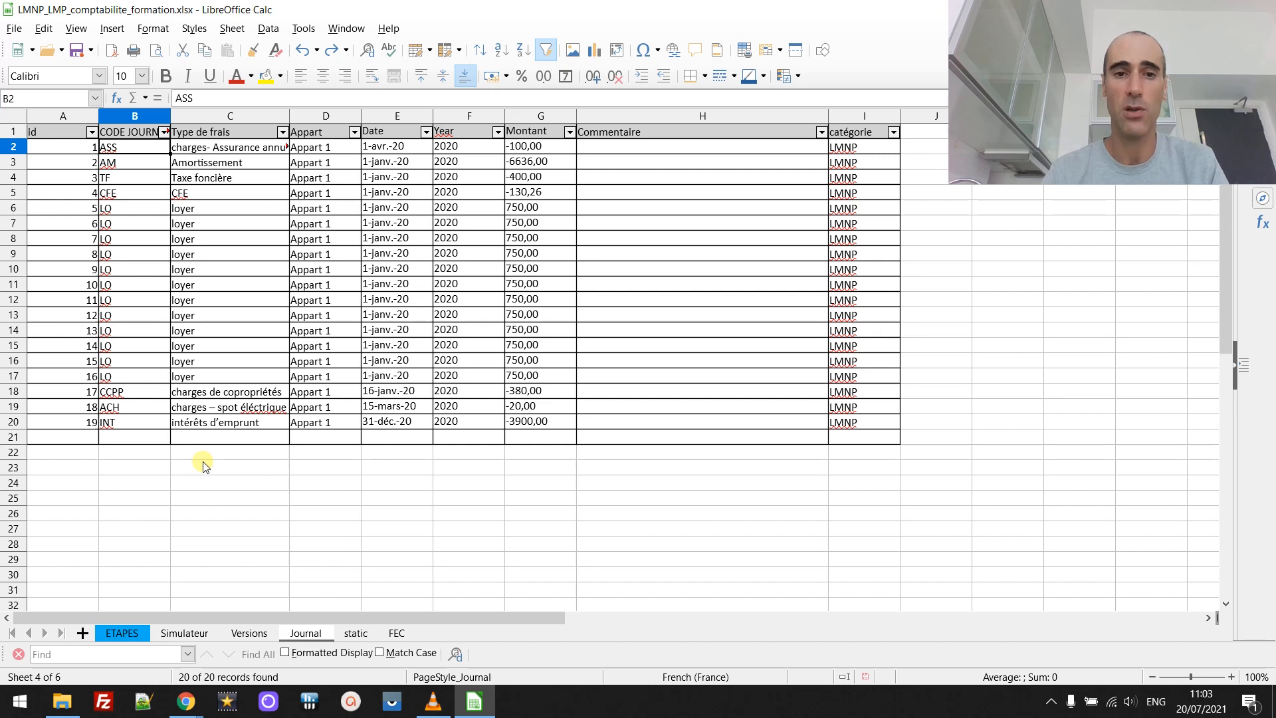
left_click(142, 413)
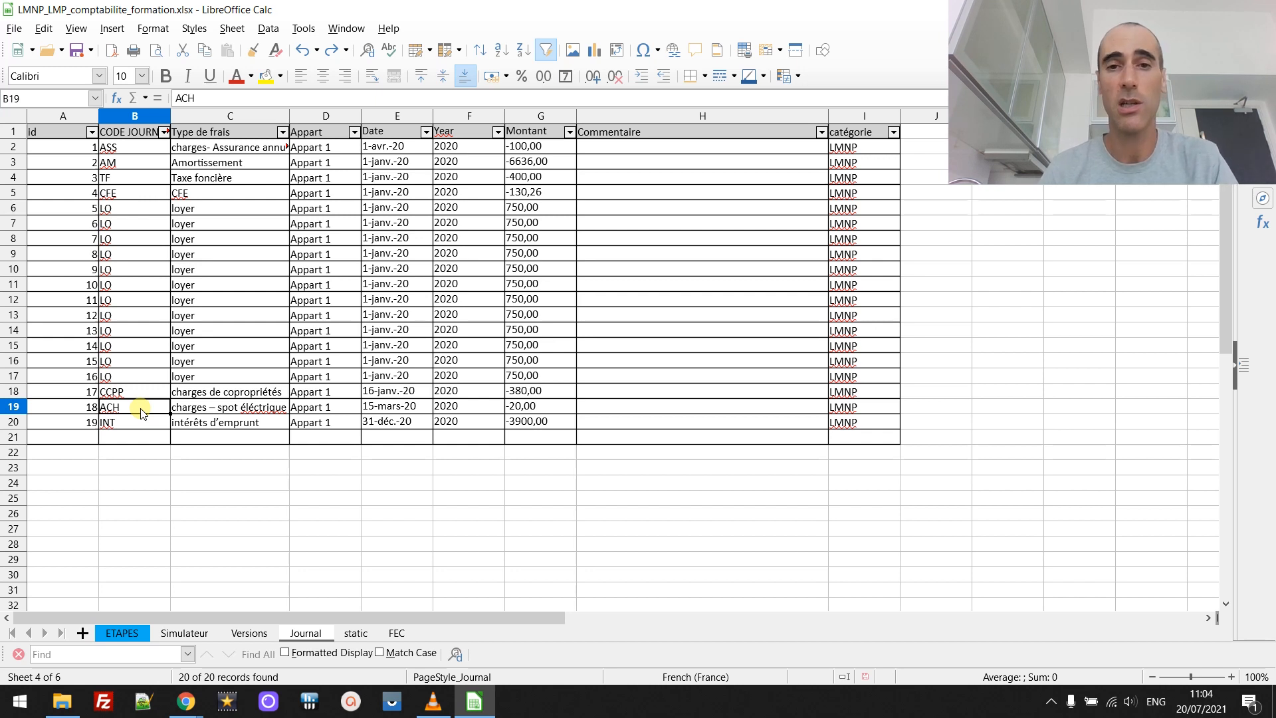
left_click(253, 408)
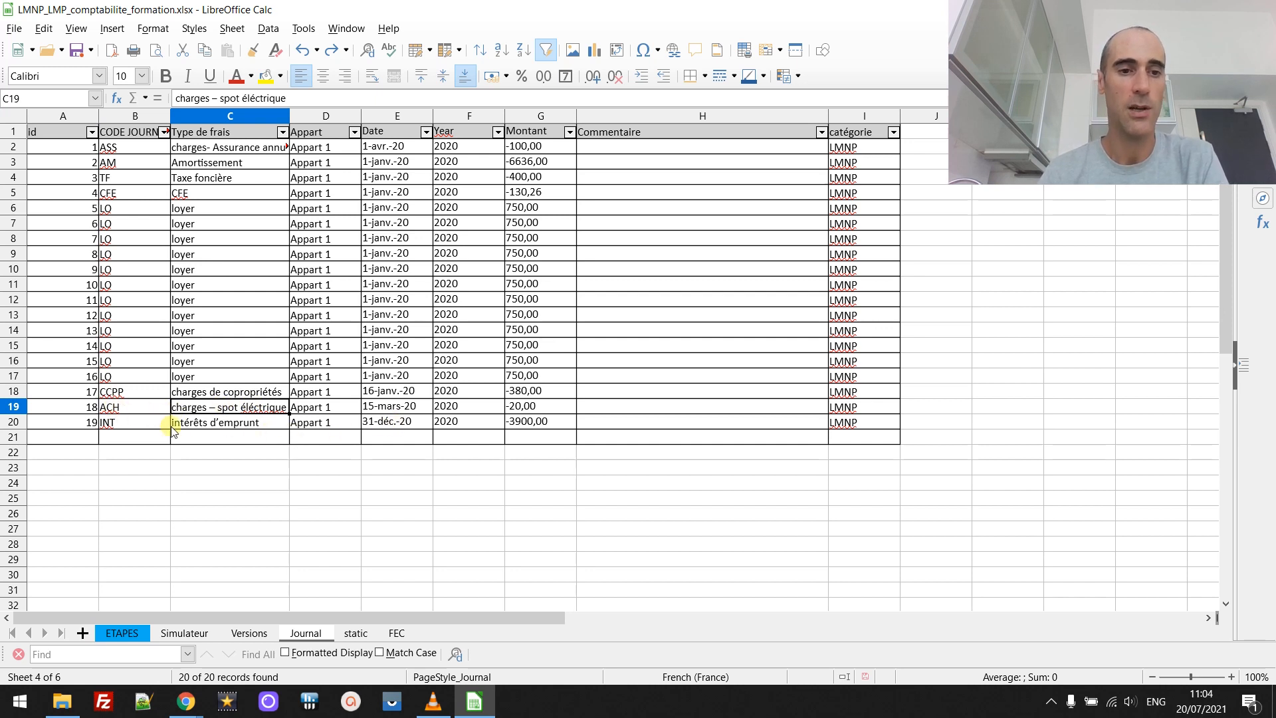
left_click(123, 424)
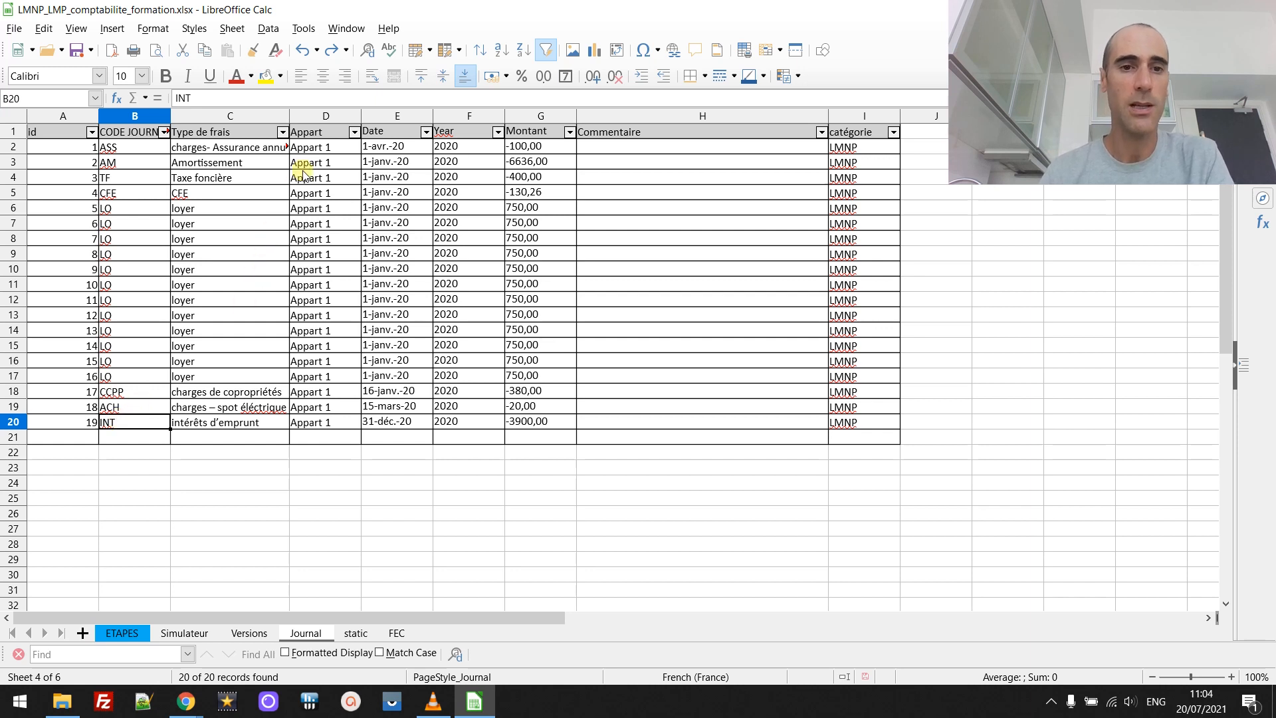
Step: Select all the Appart 1 entries in D2:D20 of the Journal's Appart column
left_click(312, 150)
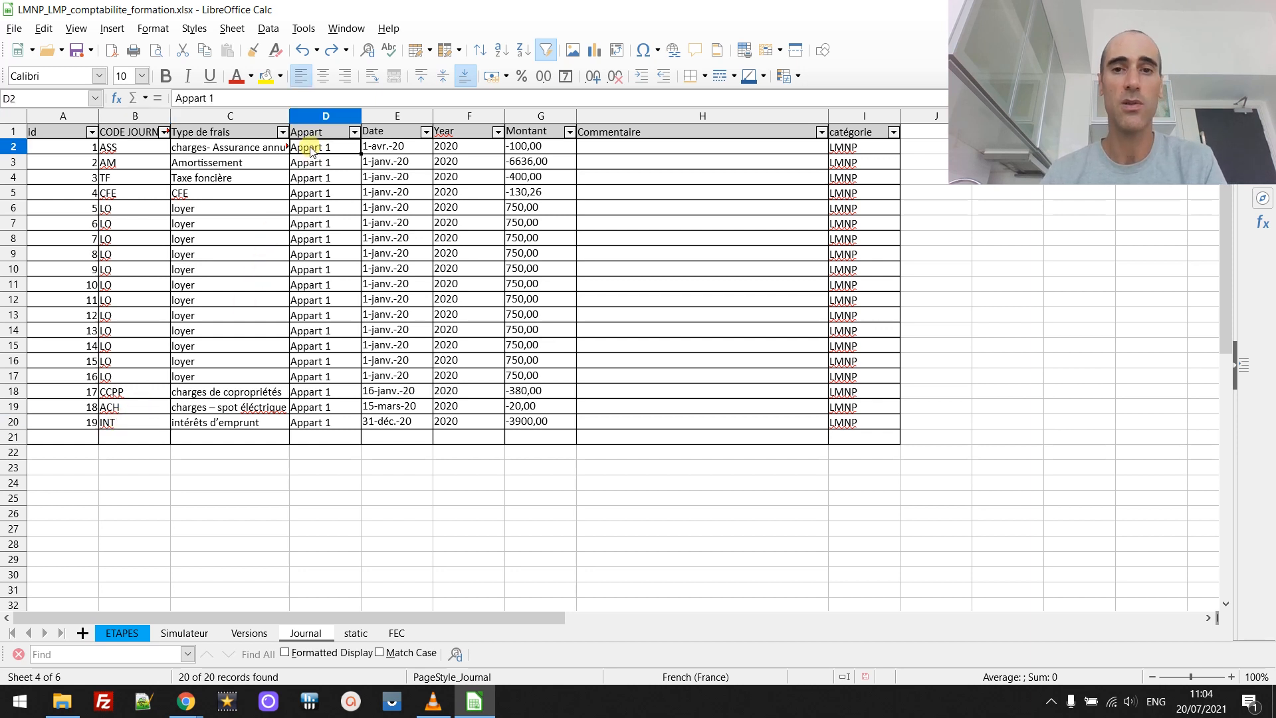
key("shift+Down")
key("shift+Down")
key("shift+Down")
key("shift+Down")
key("shift+Down")
key("shift+Down")
key("shift+Down")
key("shift+Down")
key("shift+Down")
key("shift+Down")
key("shift+Down")
key("shift+Down")
key("shift+Down")
key("shift+Down")
key("shift+Down")
key("shift+Down")
key("shift+Down")
key("shift+Down")
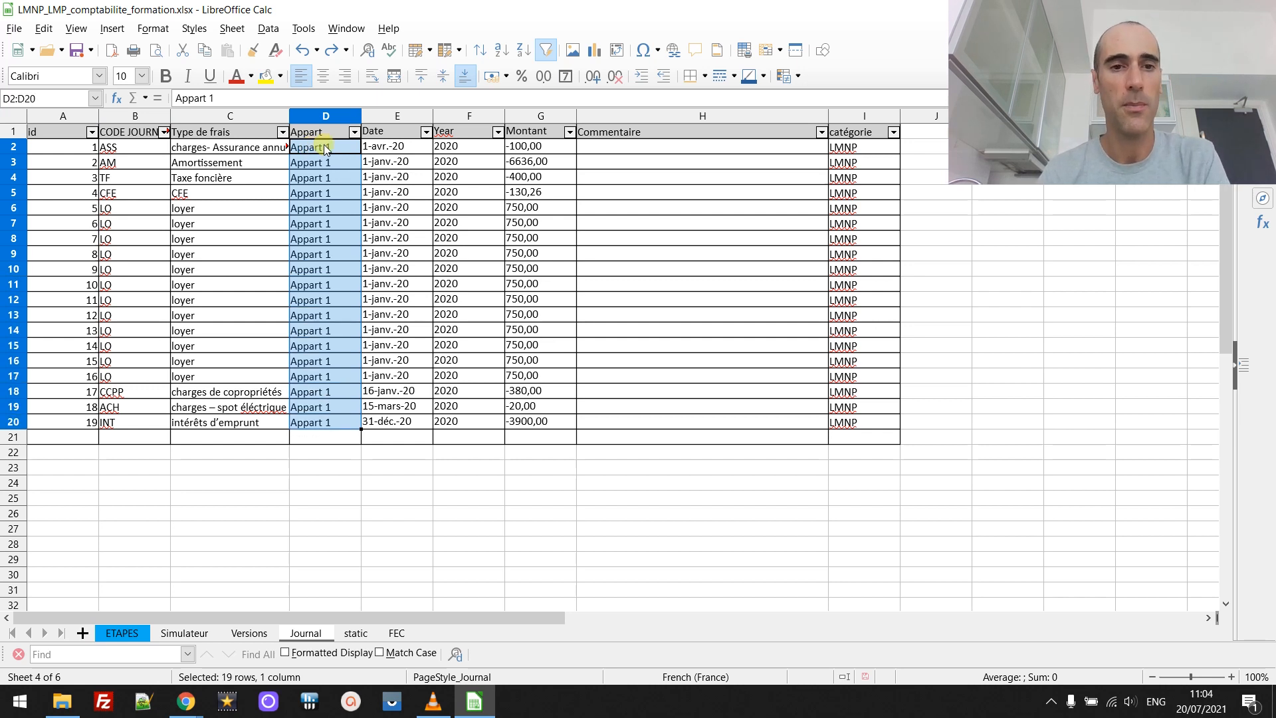
Step: Inspect the first Journal entry's date and the formula deriving its year in F2, leaving the formula unedited
left_click(406, 149)
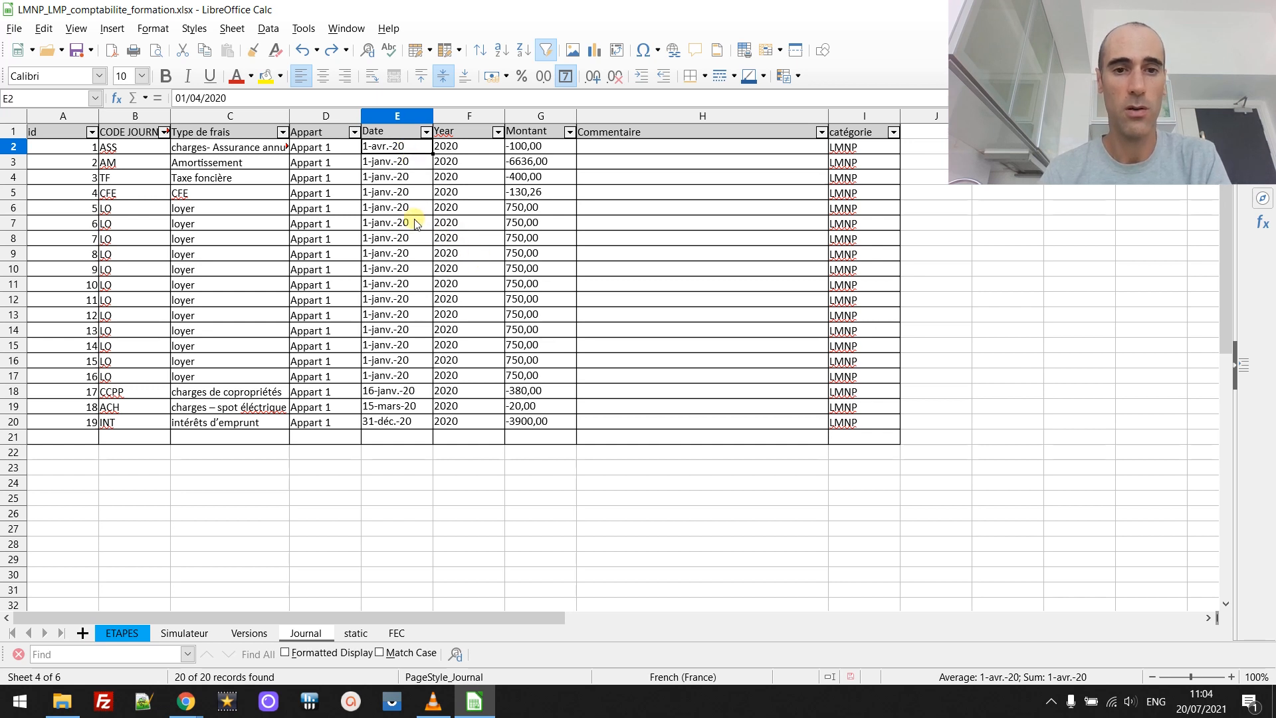
double_click(465, 150)
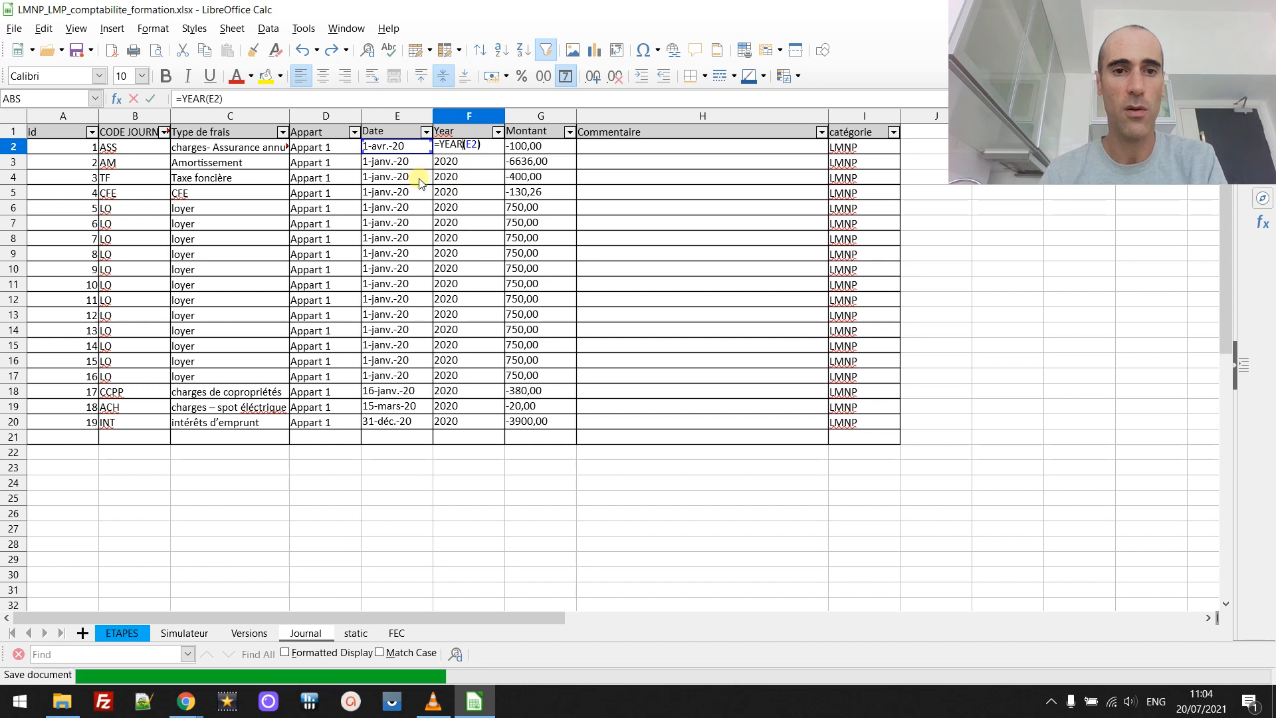
key("Escape")
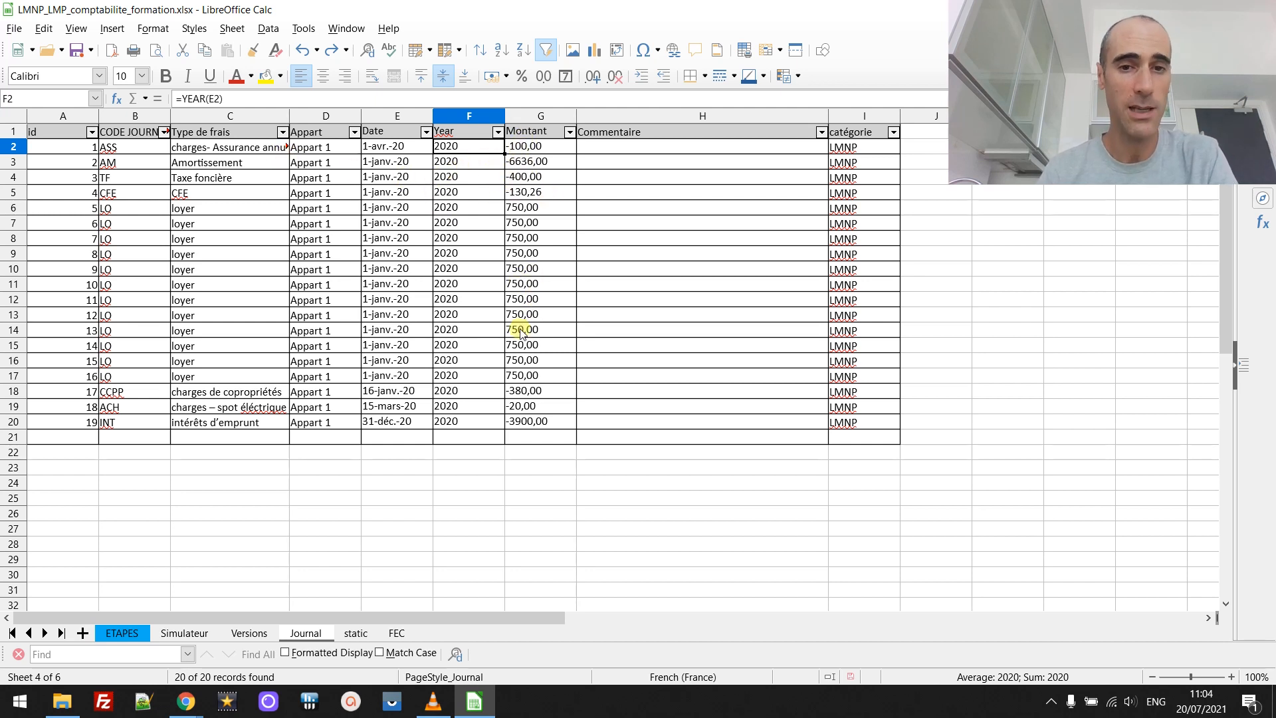
Step: Examine the loyer amounts in G6:G15, the Commentaire and catégorie columns, and the loyer date in E15
left_click_drag(528, 208, 523, 347)
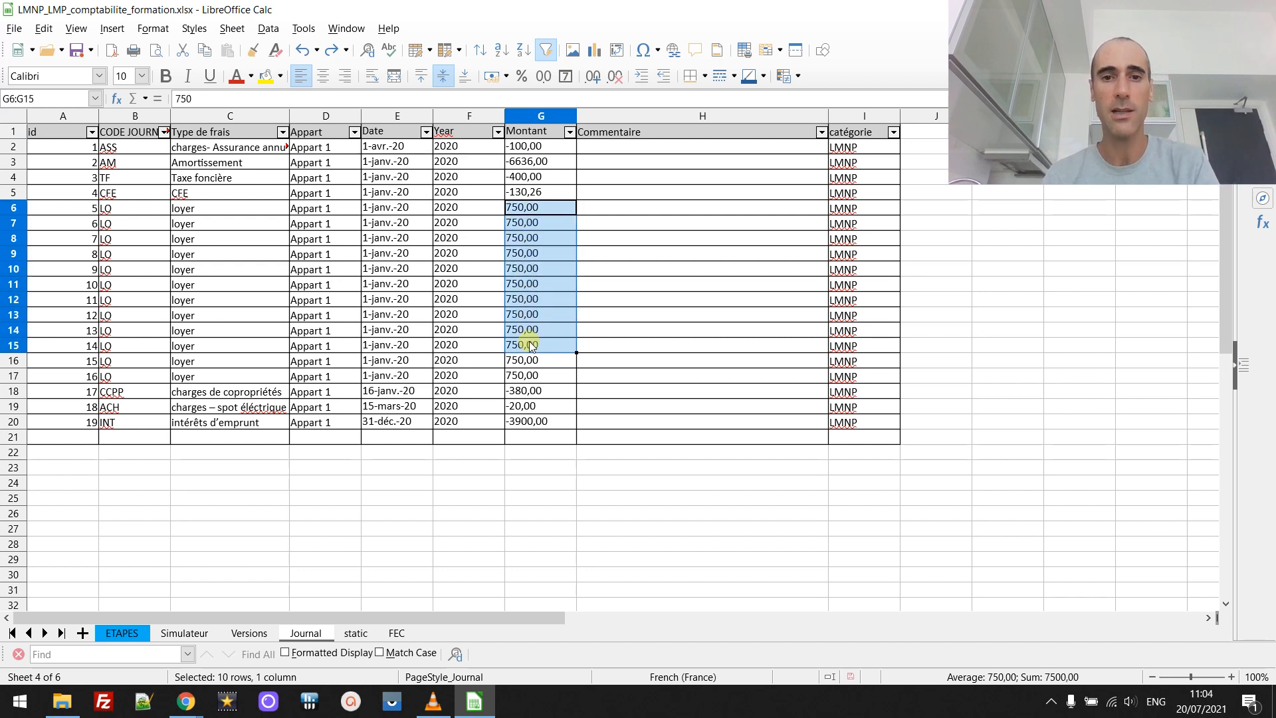
left_click(651, 146)
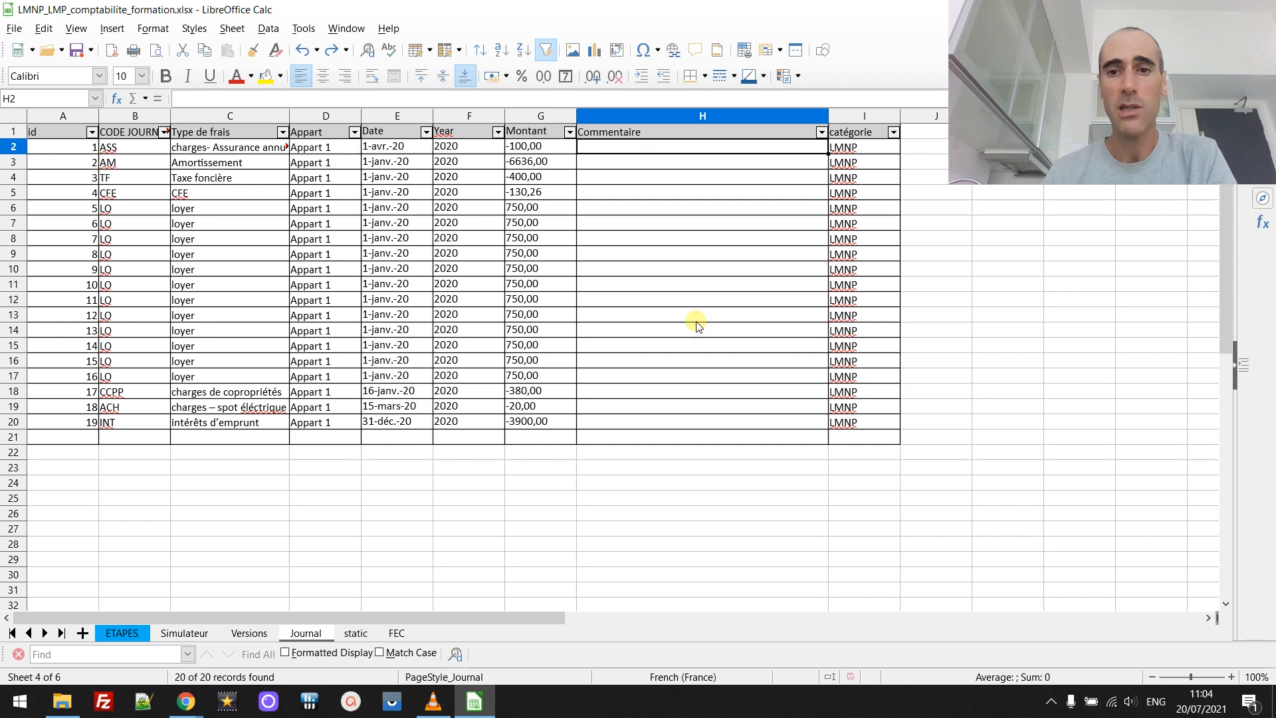
left_click(705, 343)
left_click(852, 150)
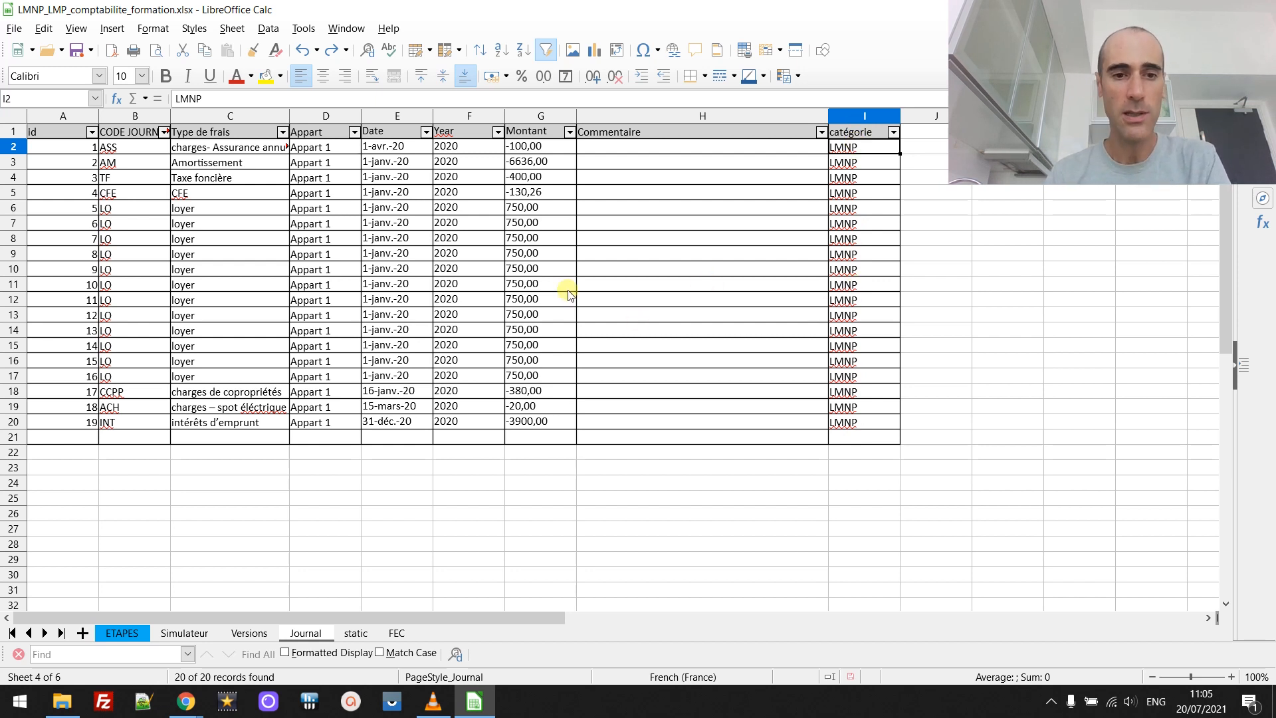
left_click(410, 345)
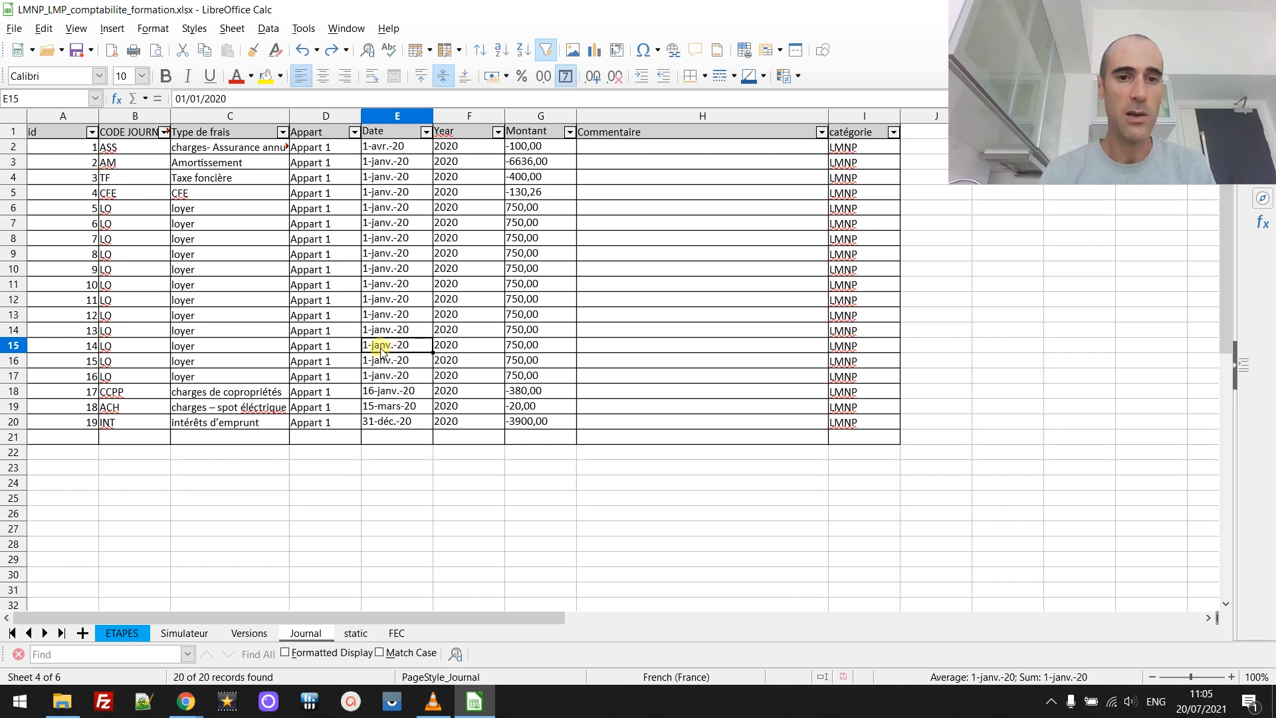
Step: Review the 2020 loan interest and charges in the ETAPES income statement and look over the 2020 form 2033 B
left_click(123, 634)
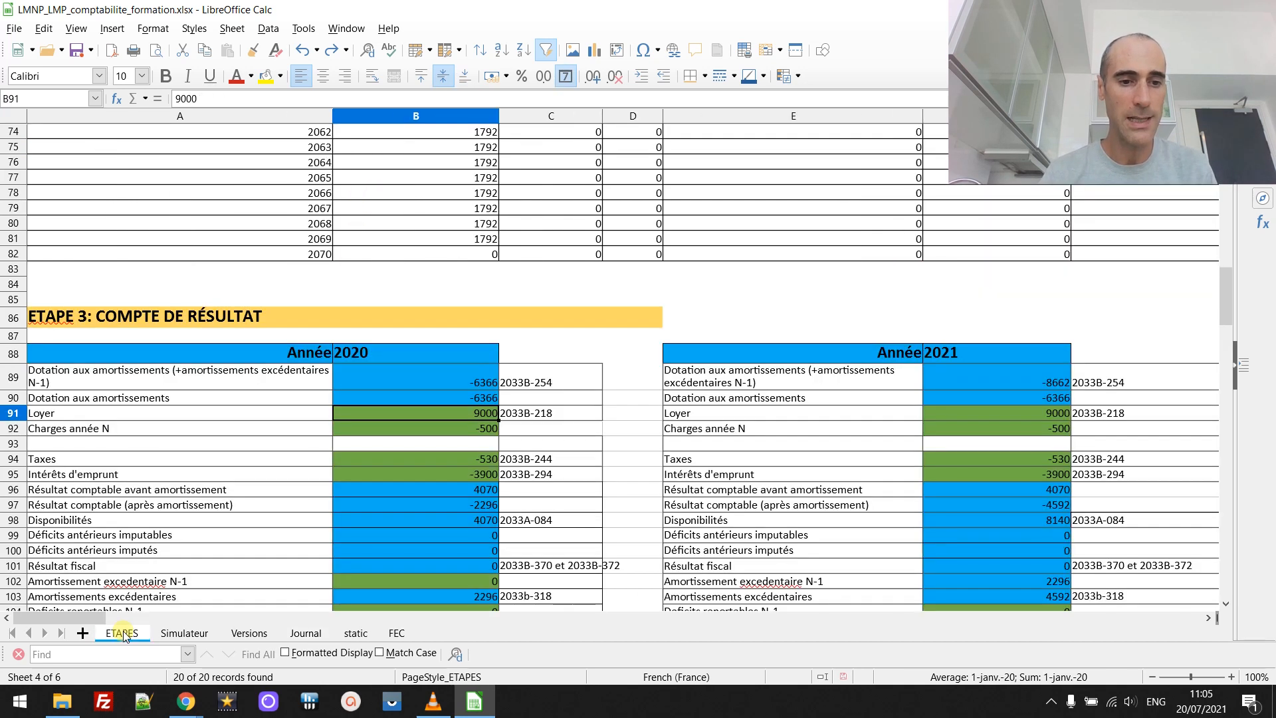
left_click(474, 475)
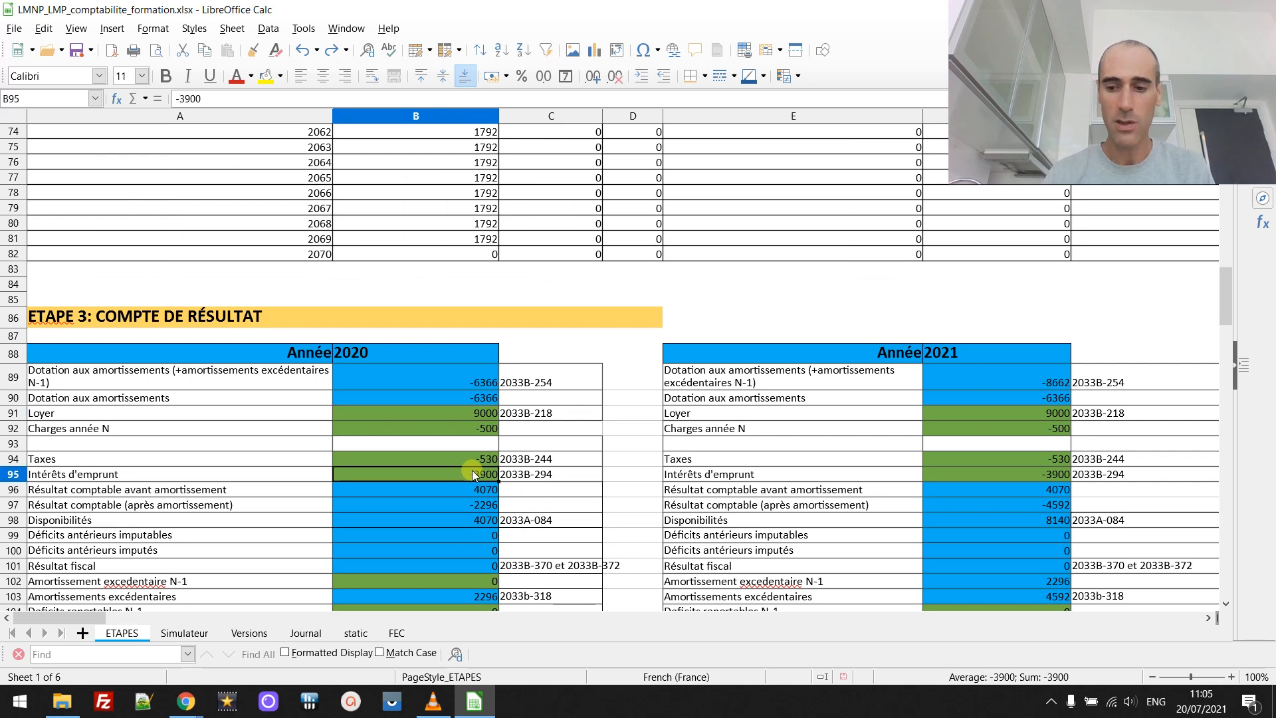
key("Page_Down")
key("Page_Down")
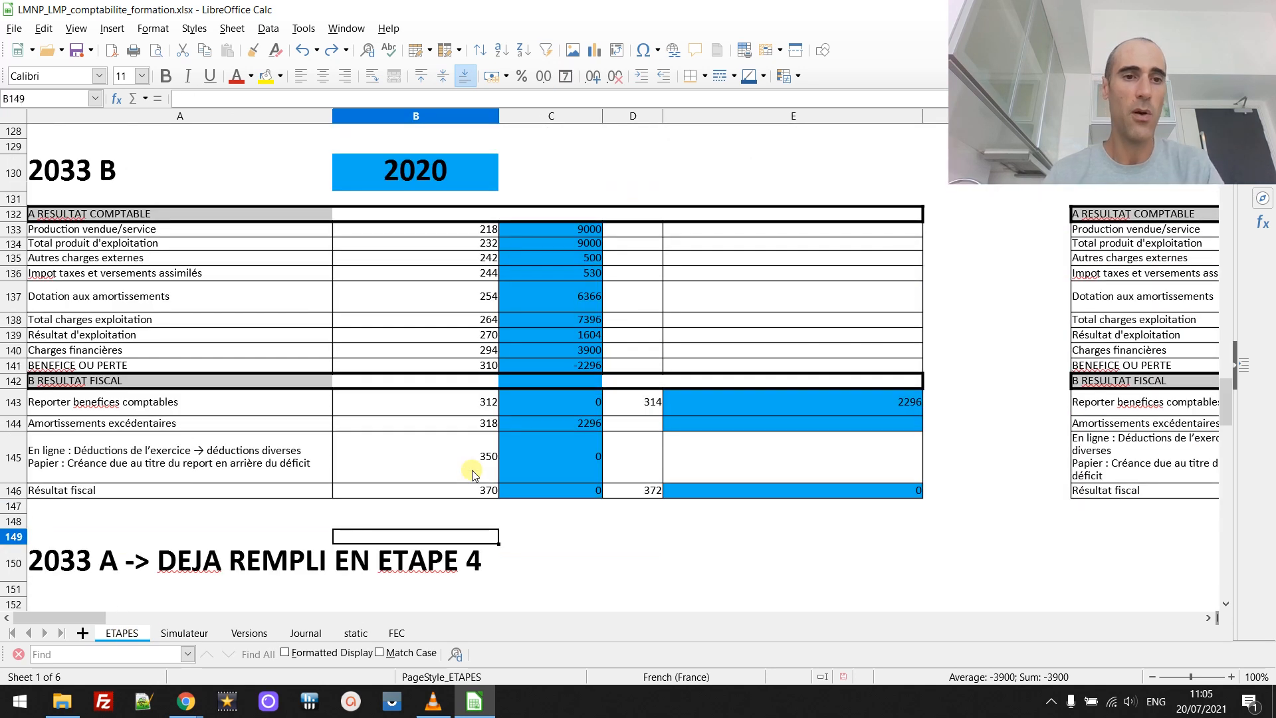
key("Up")
key("Up")
key("Up")
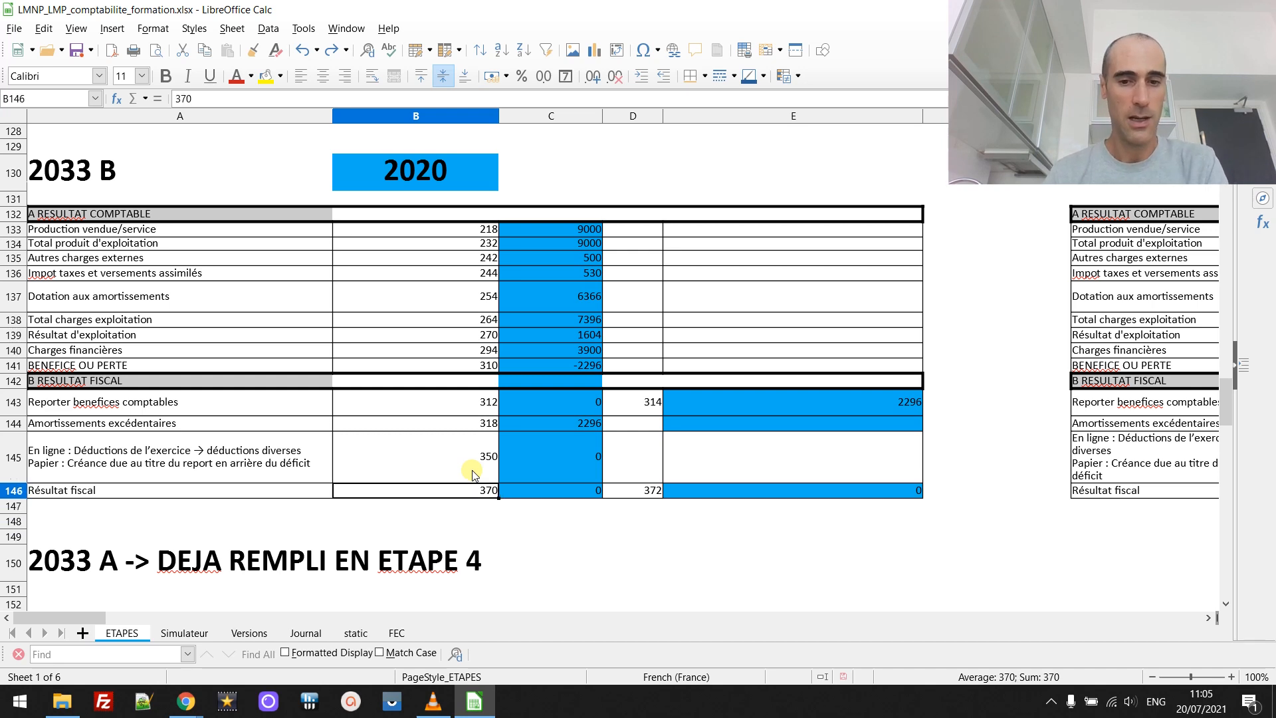
key("Page_Up")
key("Page_Up")
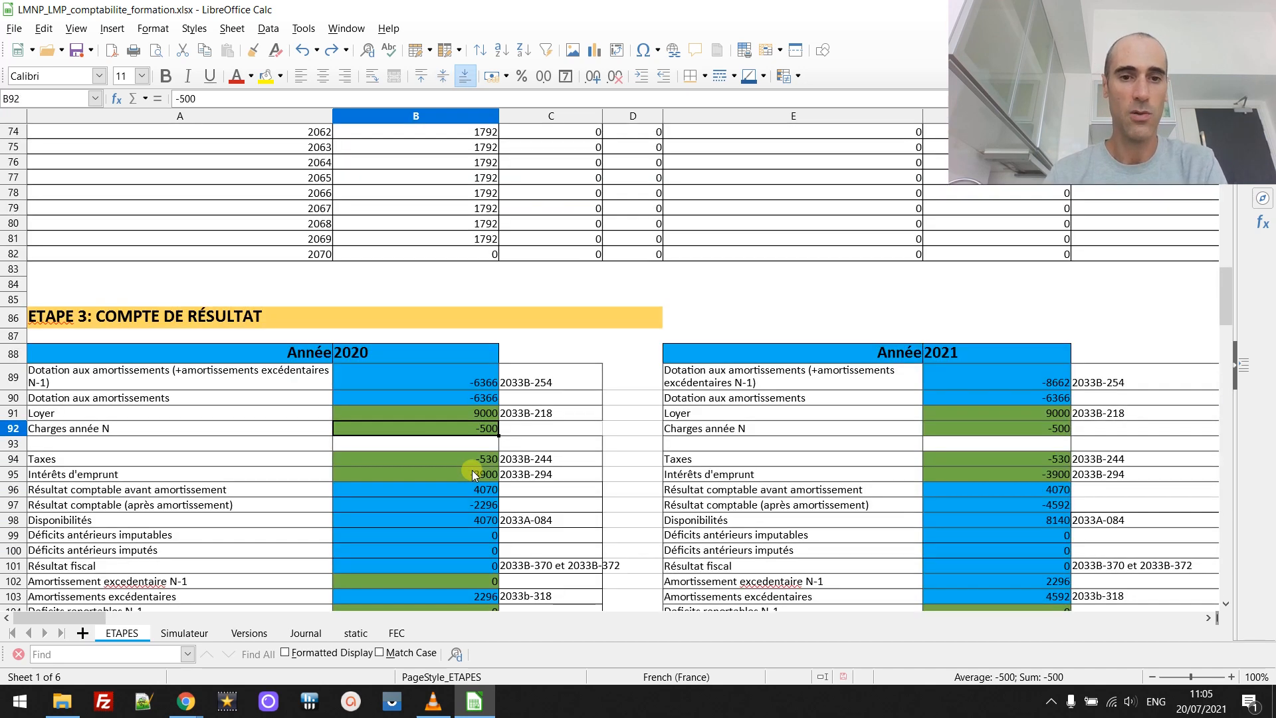
Step: Compare the Journal with the ETAPES line Résultat comptable avant amortissement, finishing on the Journal sheet
left_click(307, 633, "ctrl")
left_click(123, 634)
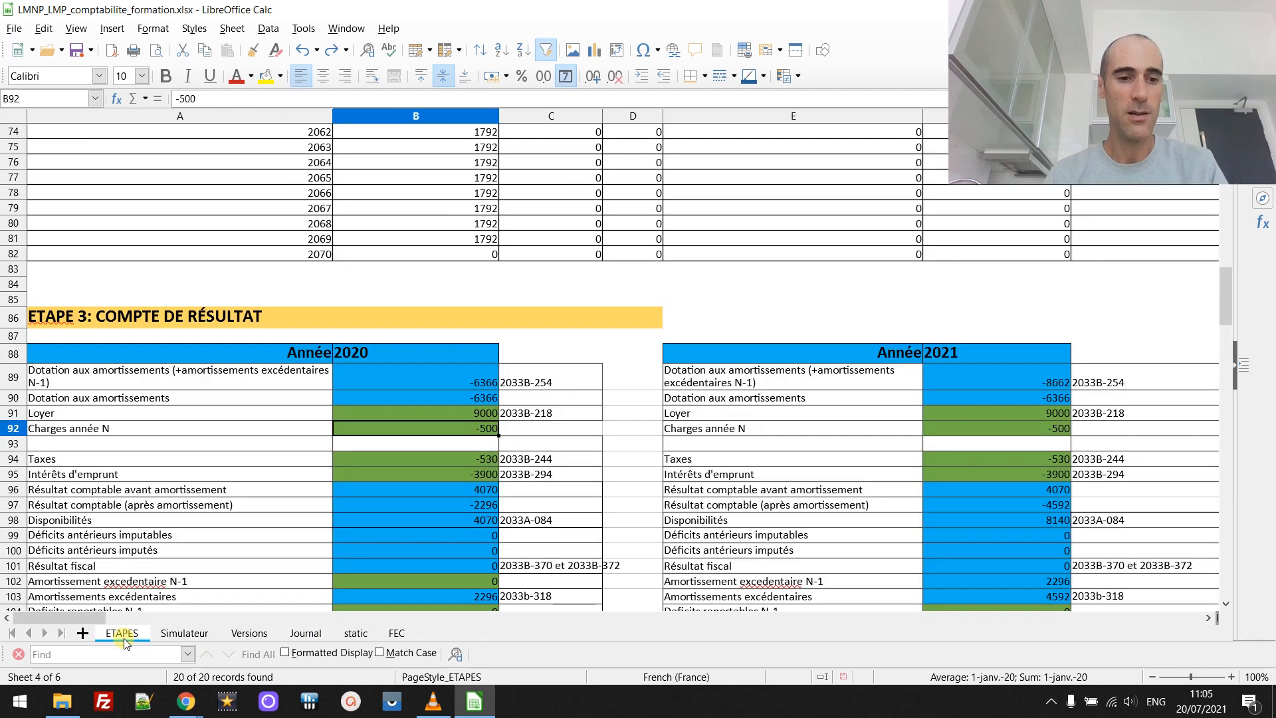
left_click(140, 490)
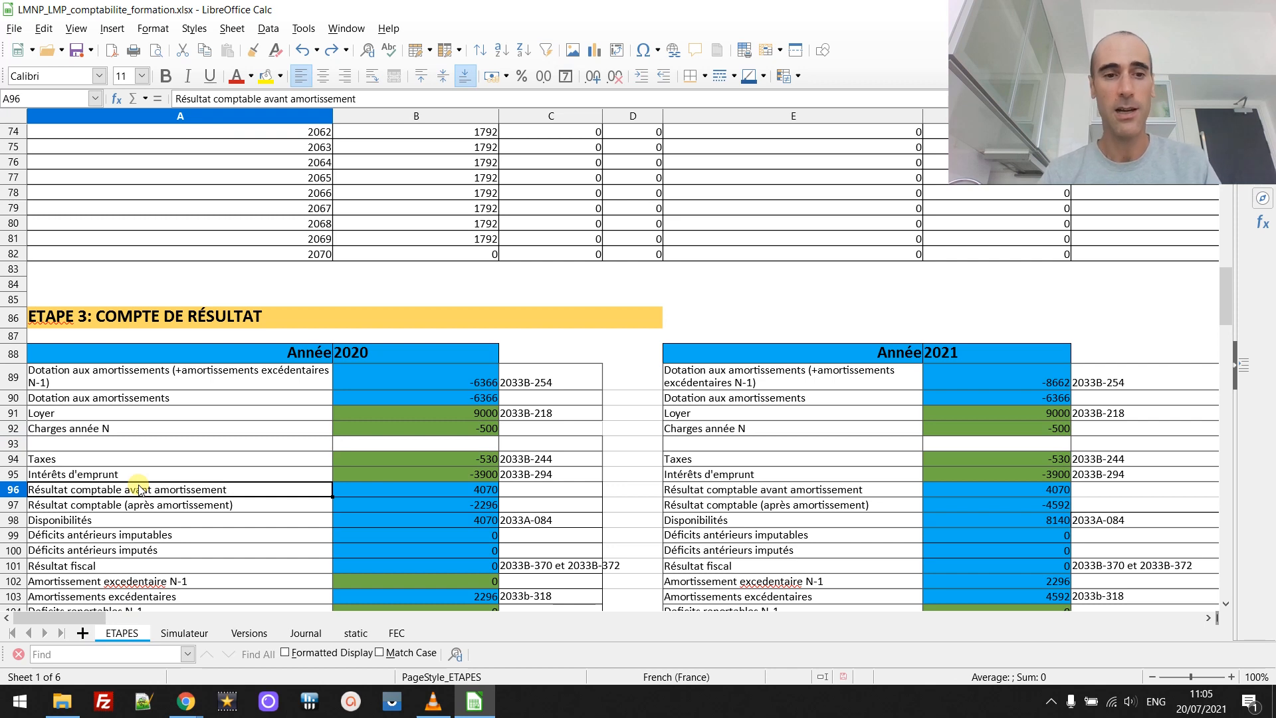
left_click(308, 633)
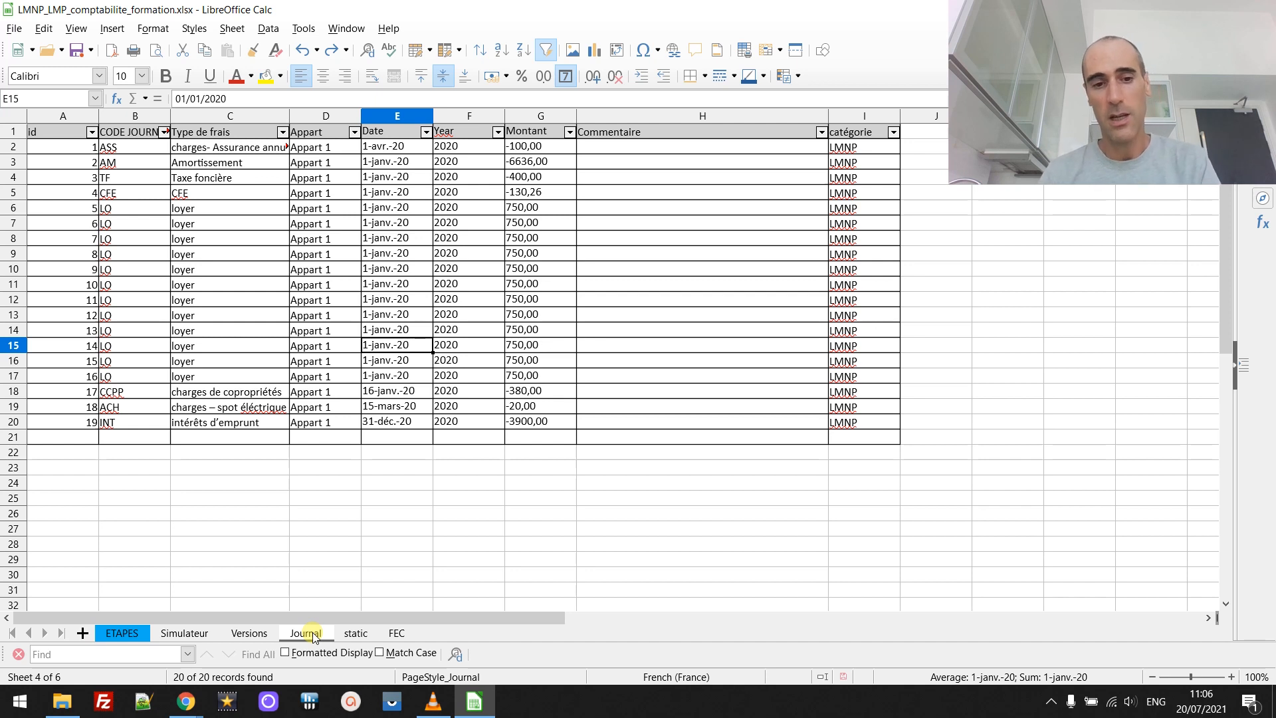
Step: Switch to the Legifrance page in Chrome and read Article A47 A-1's file format rules and required accounting entry fields
left_click(189, 707)
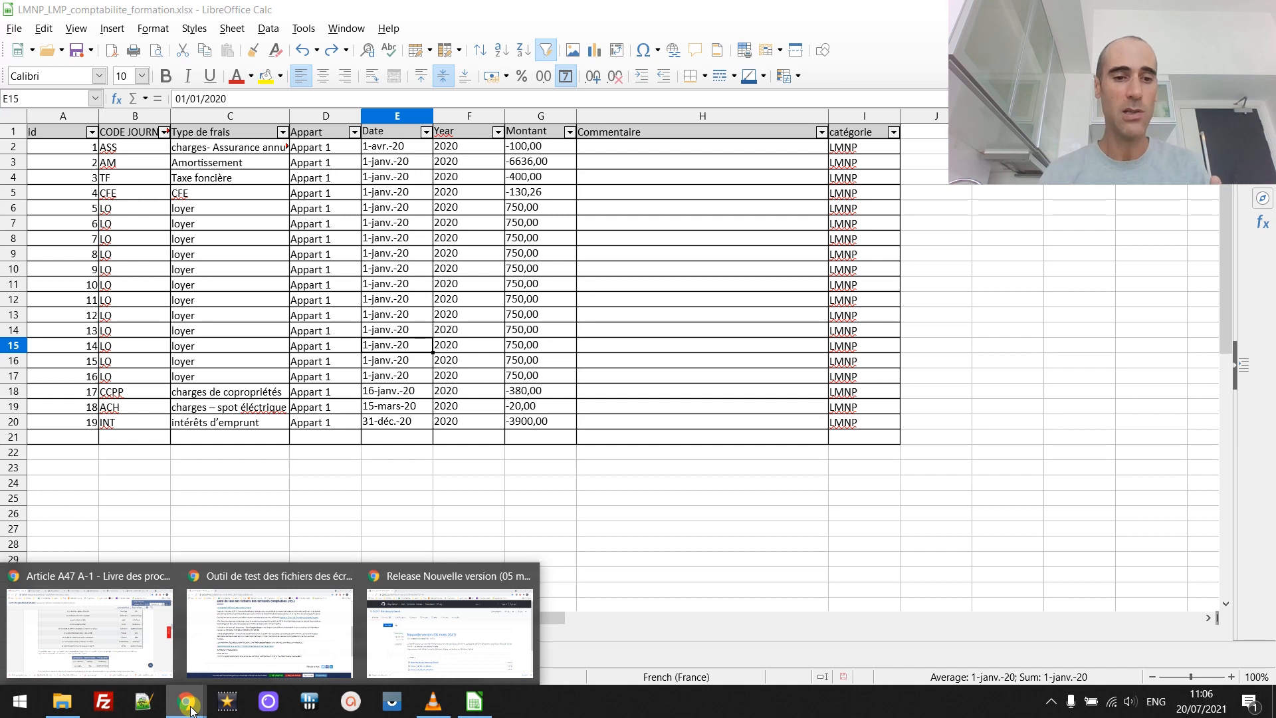
left_click(105, 642)
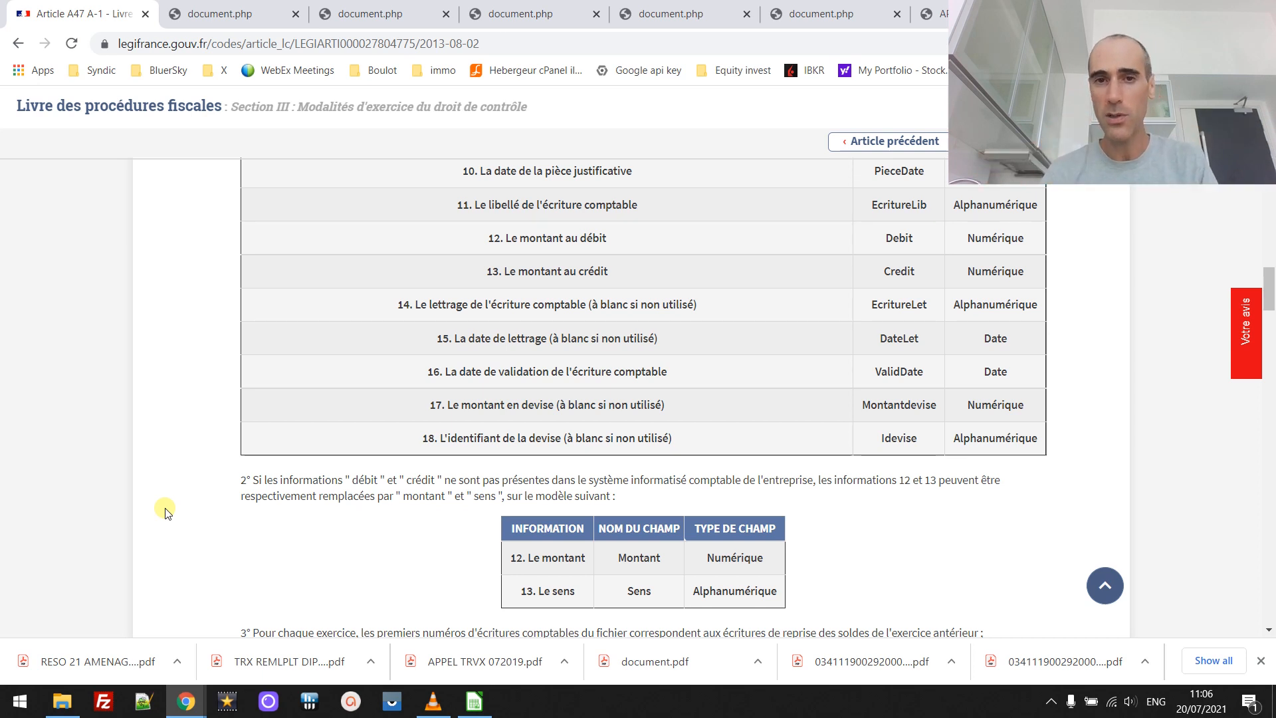
scroll(166, 511, "up", 15)
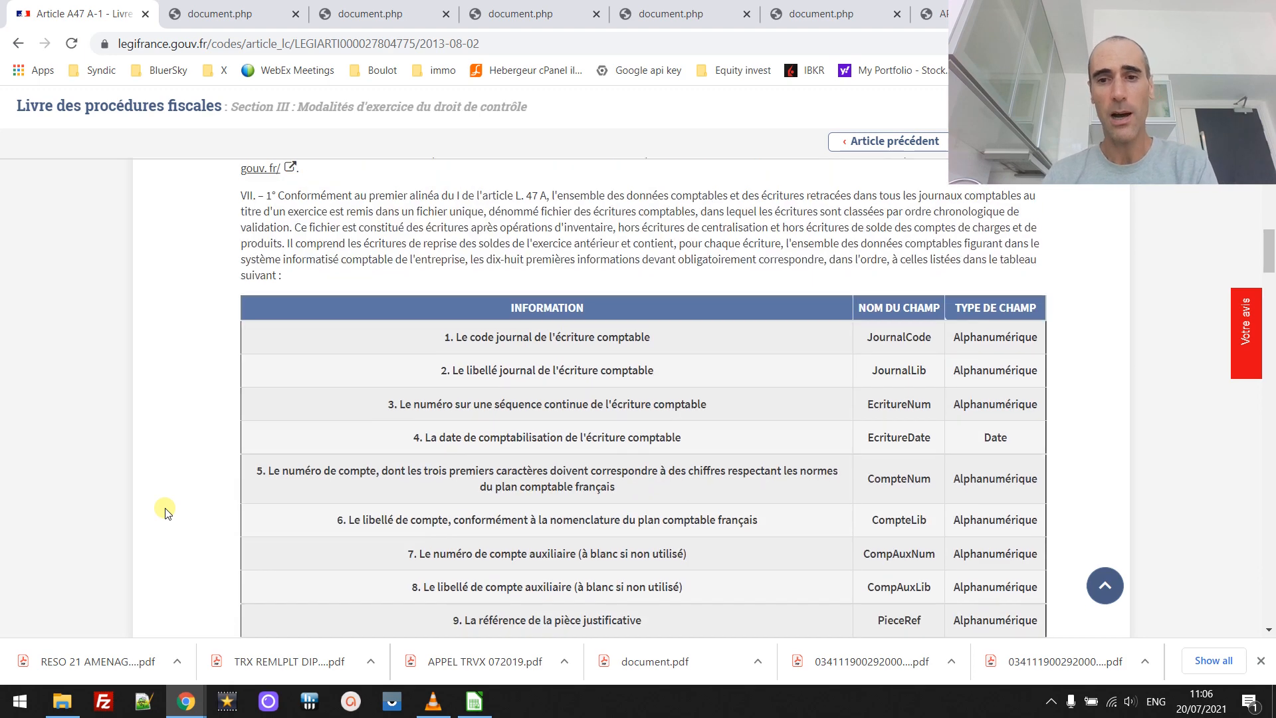
scroll(165, 512, "down", 10)
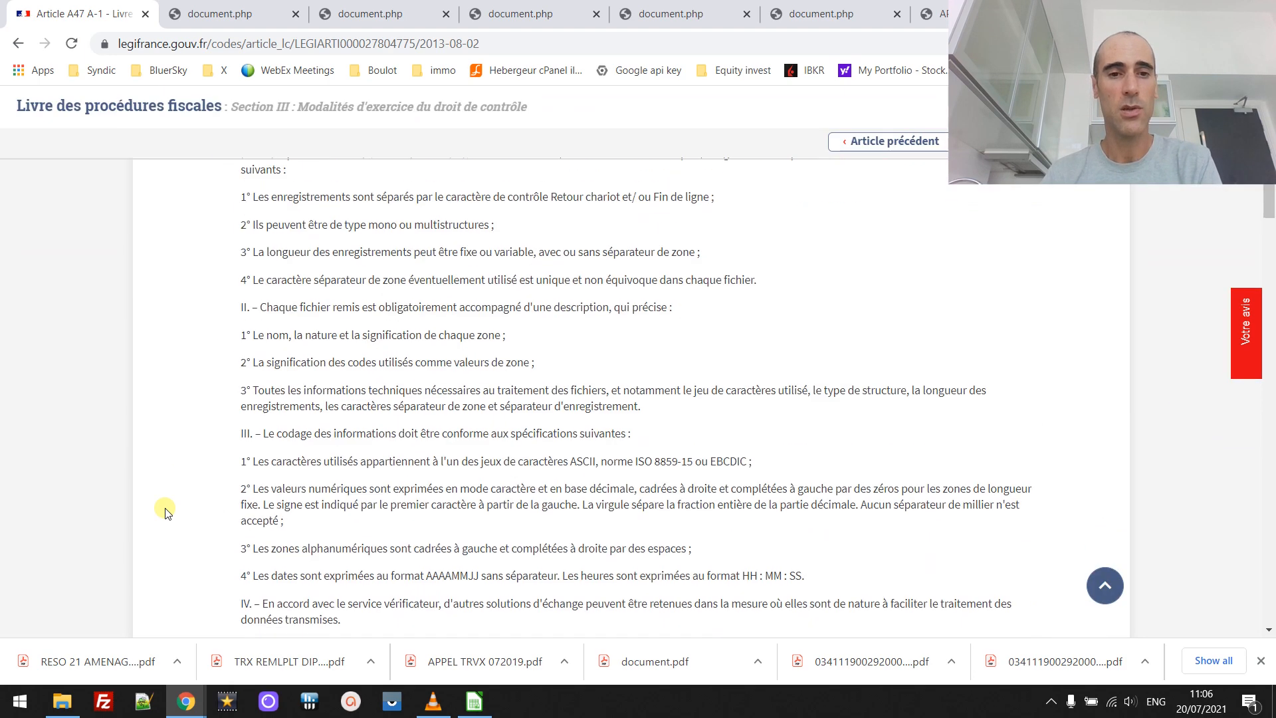
scroll(166, 512, "up", 7)
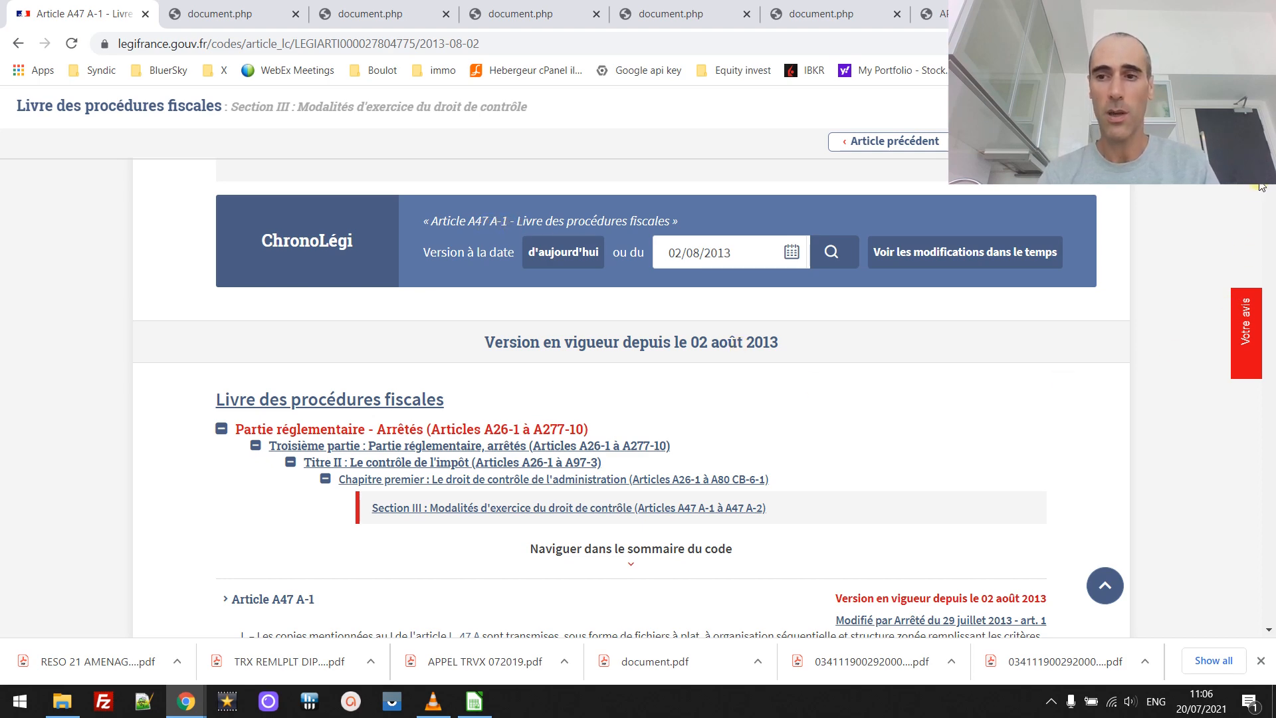
scroll(1269, 208, "down", 6)
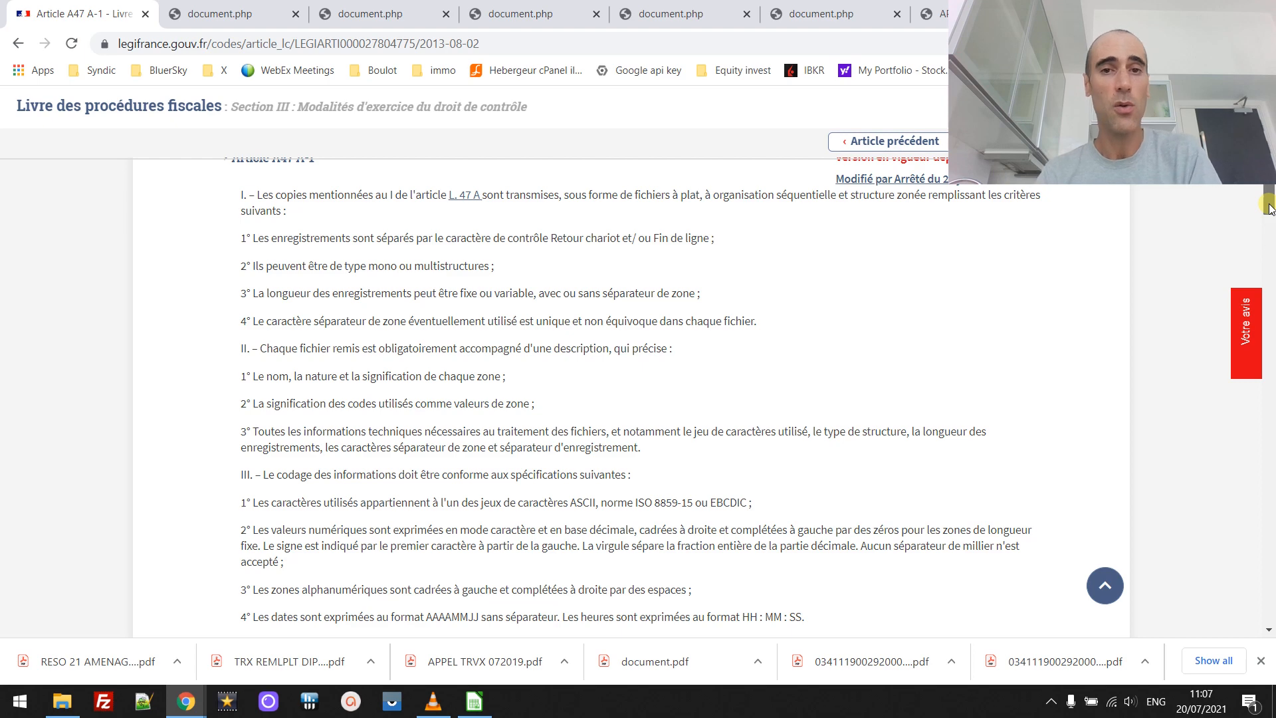
left_click_drag(1269, 209, 1271, 272)
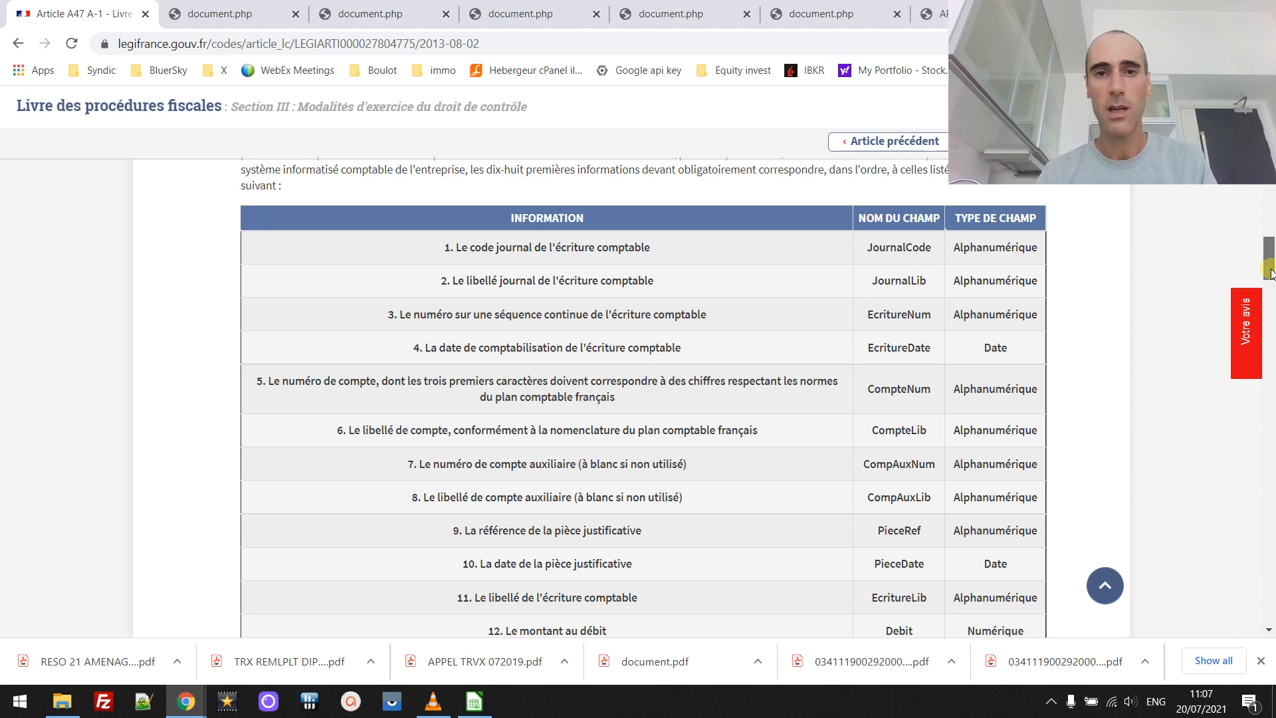
left_click_drag(1271, 273, 1272, 410)
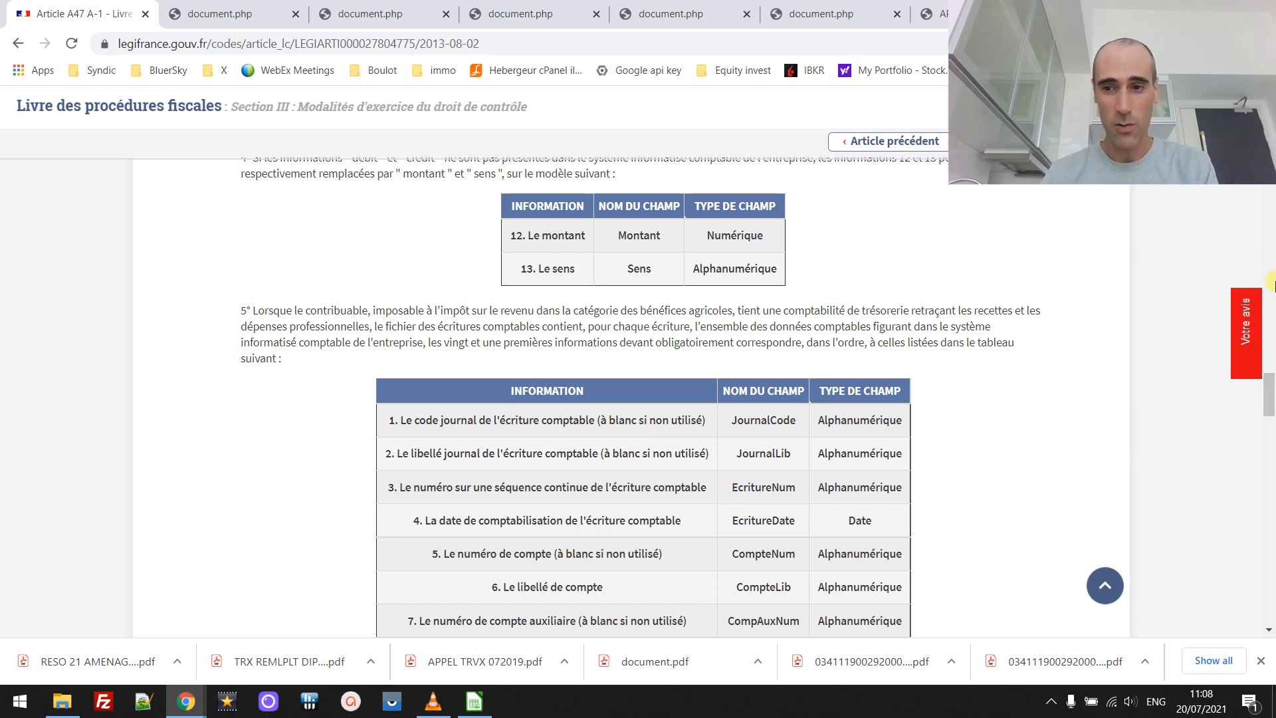
left_click_drag(1270, 399, 1270, 444)
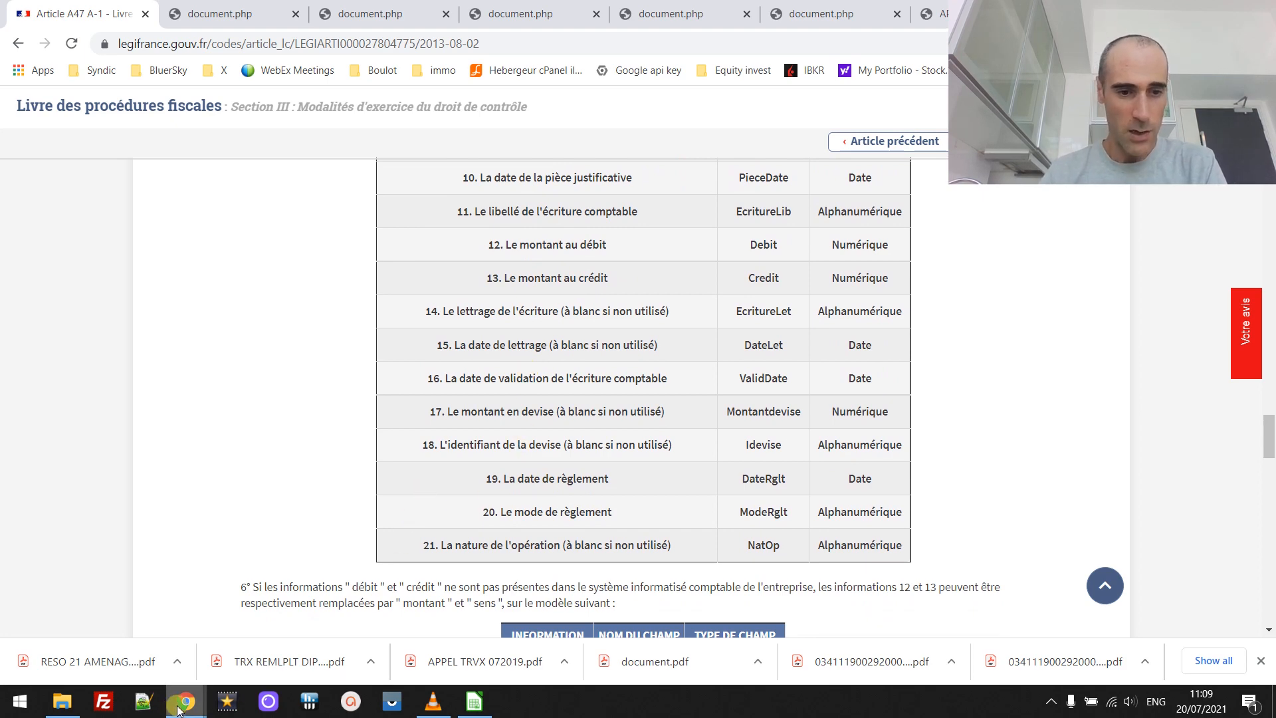
Step: Switch to the economie.gouv.fr page on the FEC test tool in Chrome and read the Test Compta Demat description
mouse_move(180, 709)
mouse_move(226, 634)
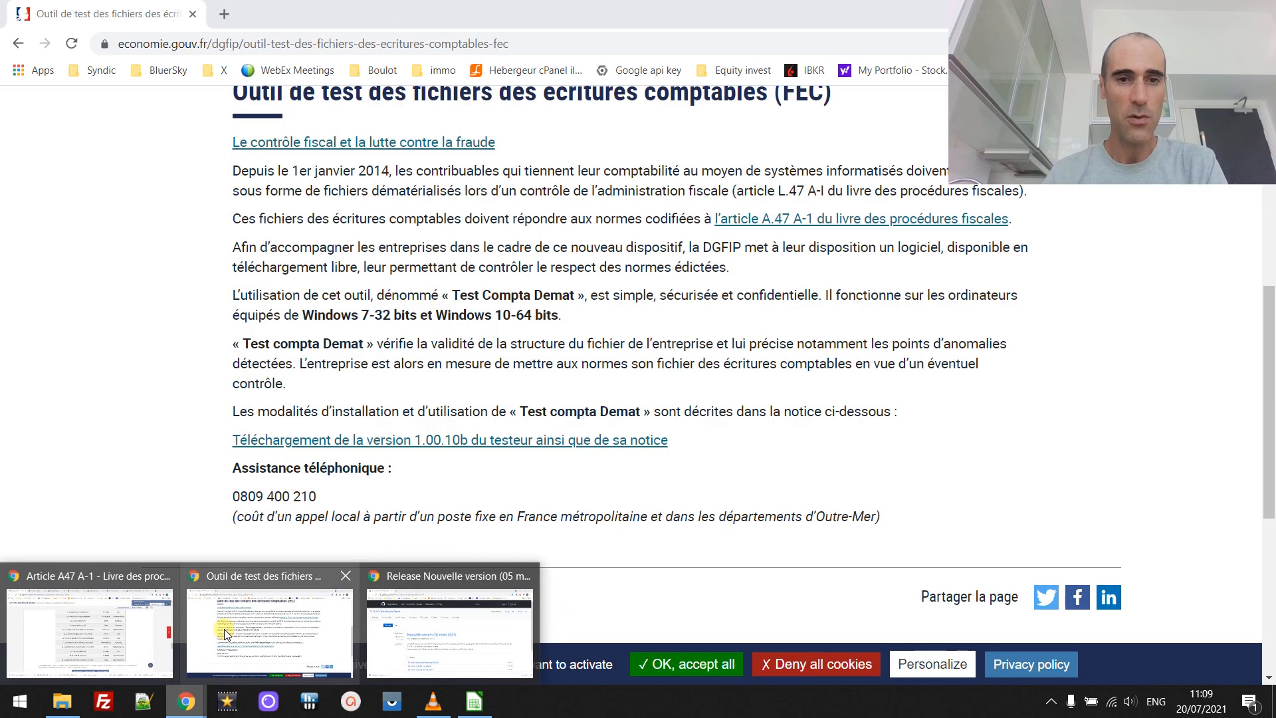
left_click(225, 633)
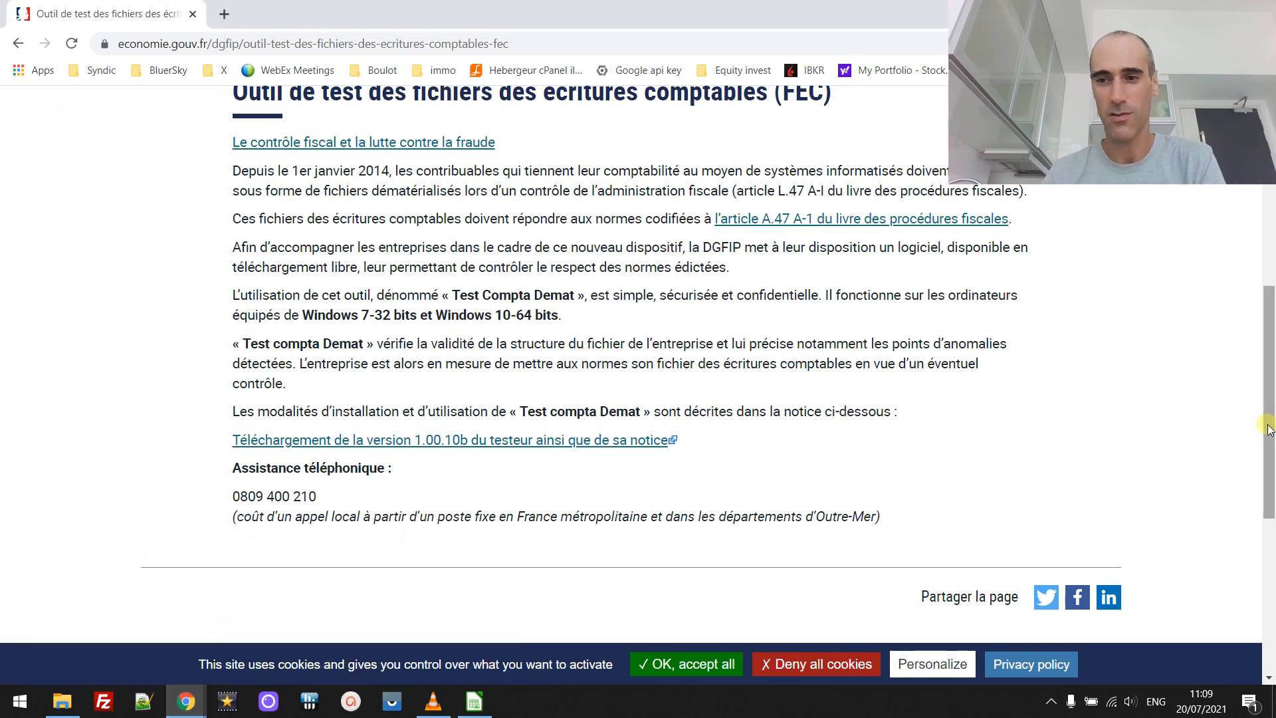
mouse_move(1265, 424)
left_mouse_down()
mouse_move(1265, 383)
mouse_move(1265, 447)
left_mouse_up()
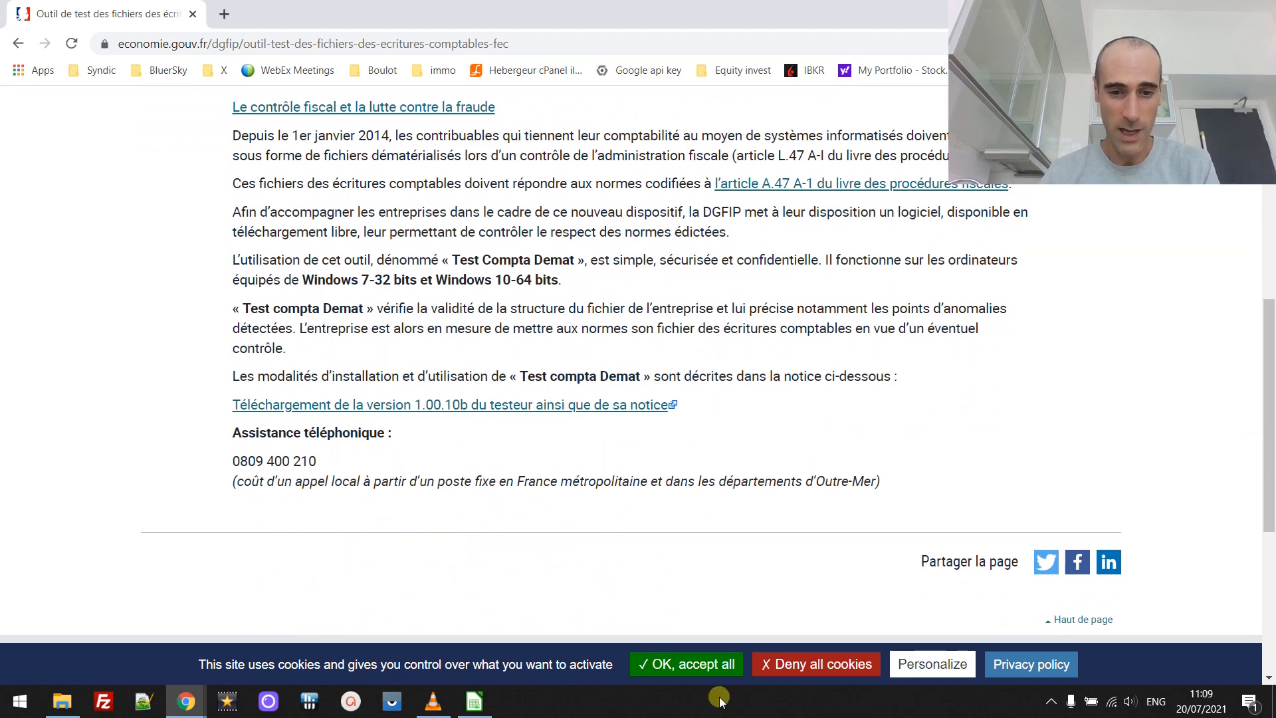
Step: Switch to the LMNP_LMP_comptabilite_formation.xlsx workbook in LibreOffice Calc and view the FEC sheet
left_click(484, 705)
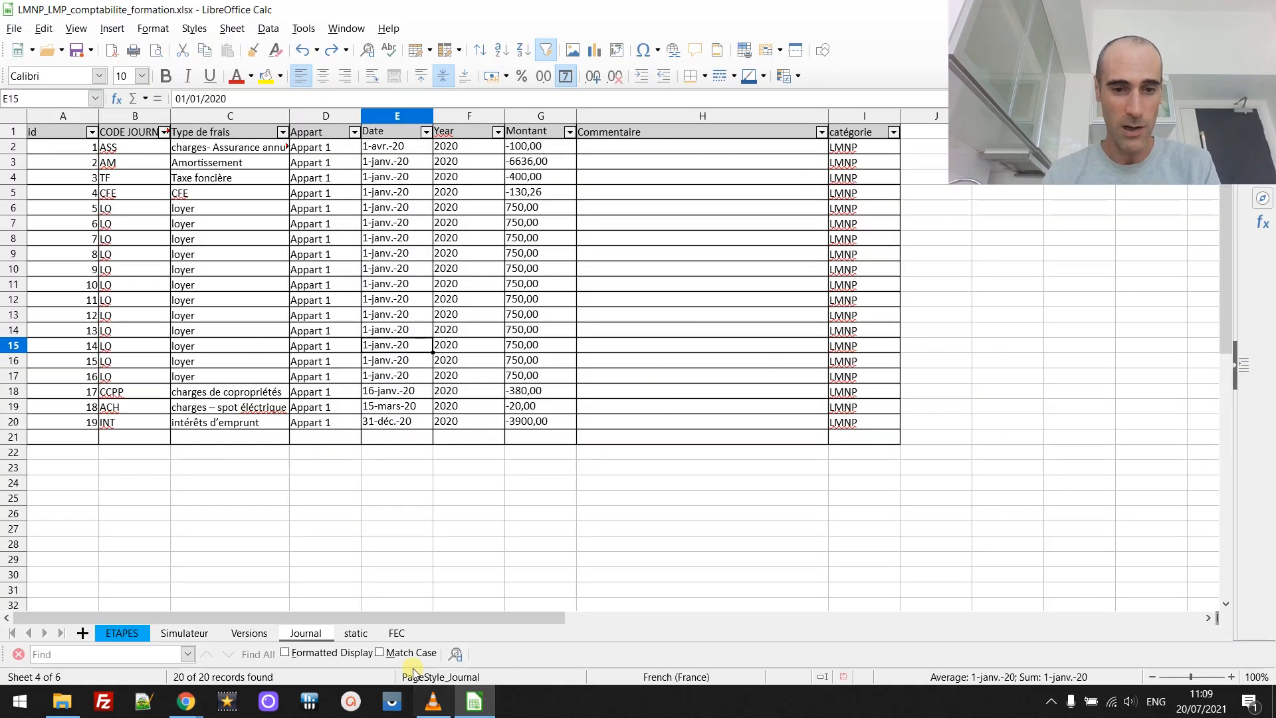
left_click(397, 633)
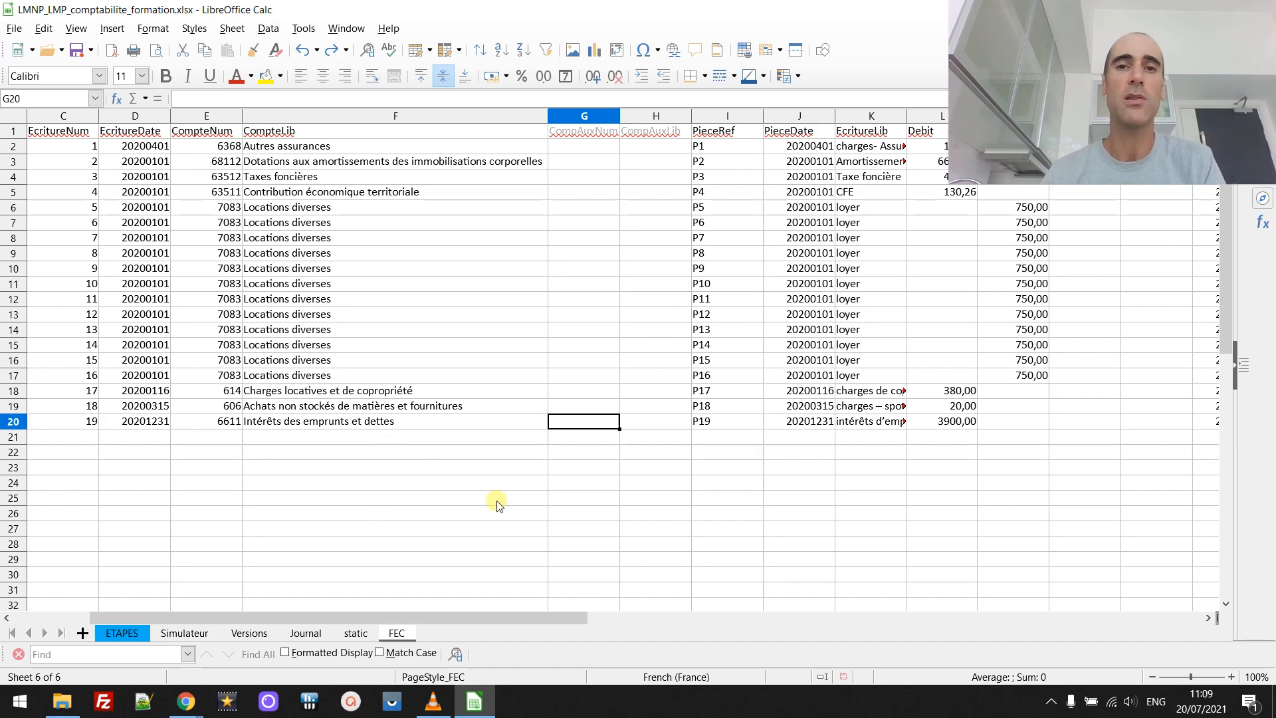
key("alt+Tab")
key("alt+Tab")
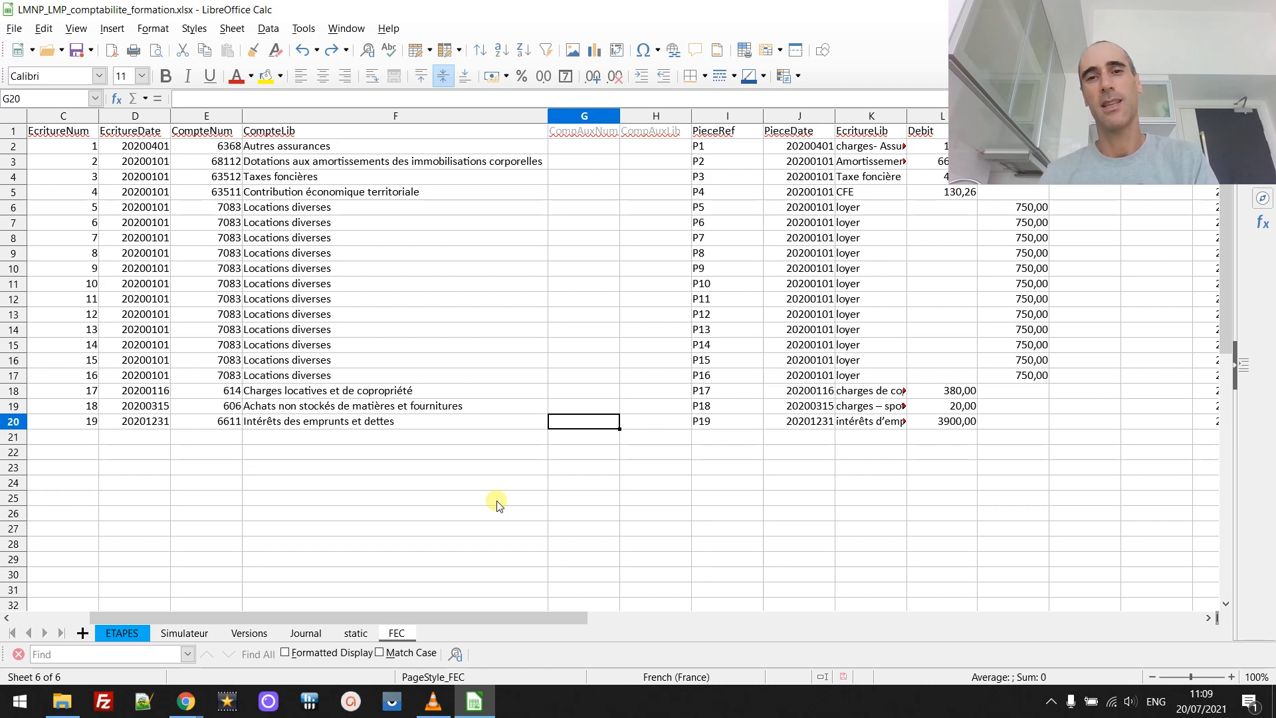
Step: Switch back to the FEC test tool page in Chrome, highlighting part of its title and the economie.gouv.fr domain in its address
key("alt+Tab")
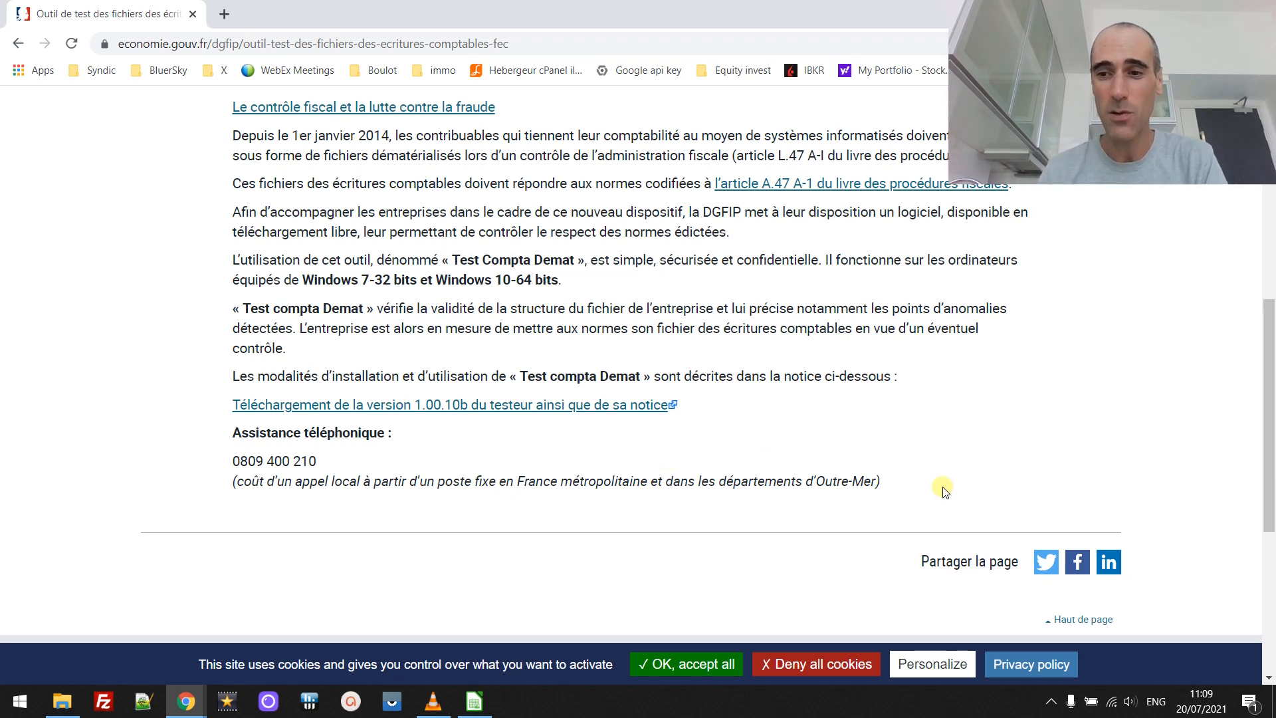
left_click_drag(1270, 448, 1271, 423)
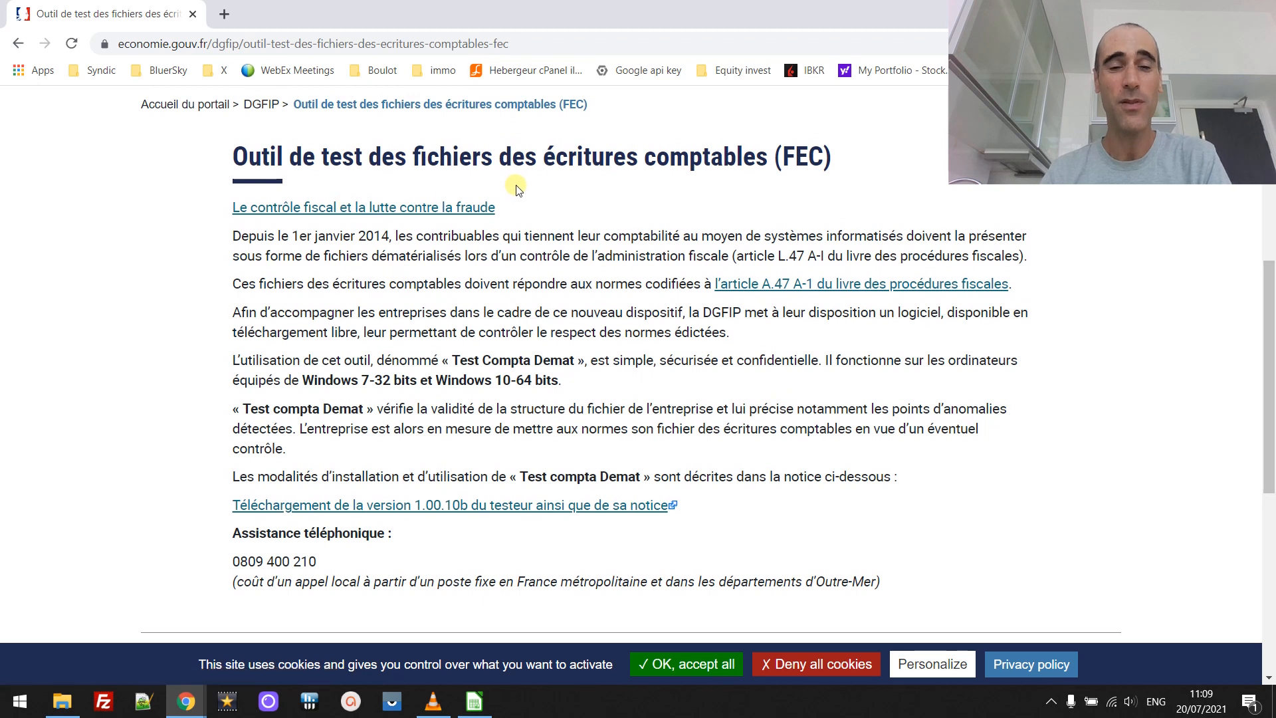
left_click_drag(822, 157, 562, 157)
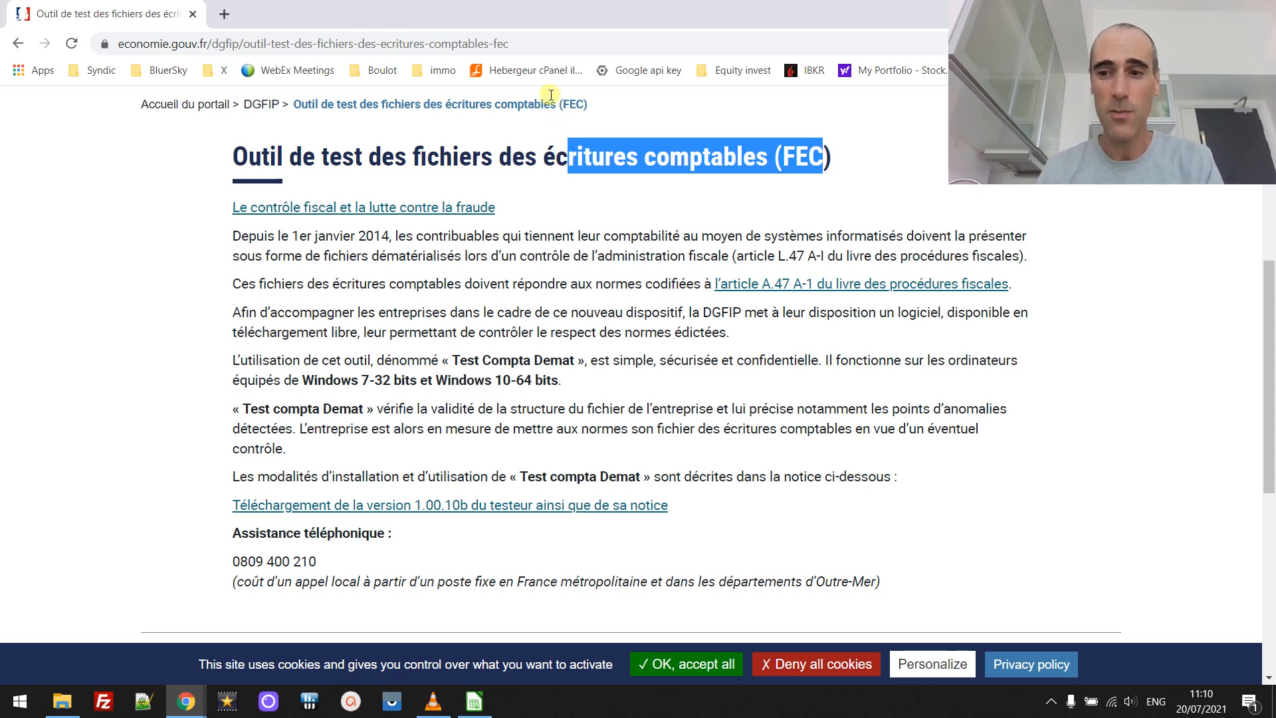
scroll(1271, 317, "down", 1)
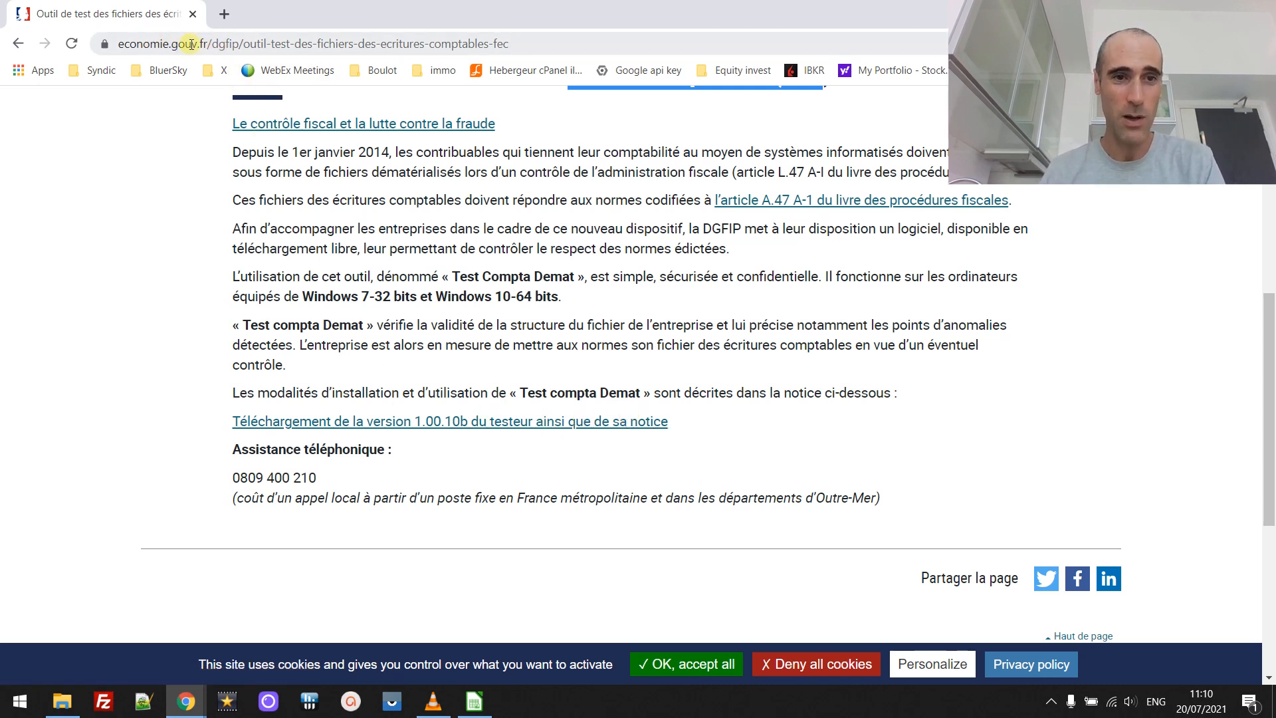
left_click_drag(209, 44, 98, 48)
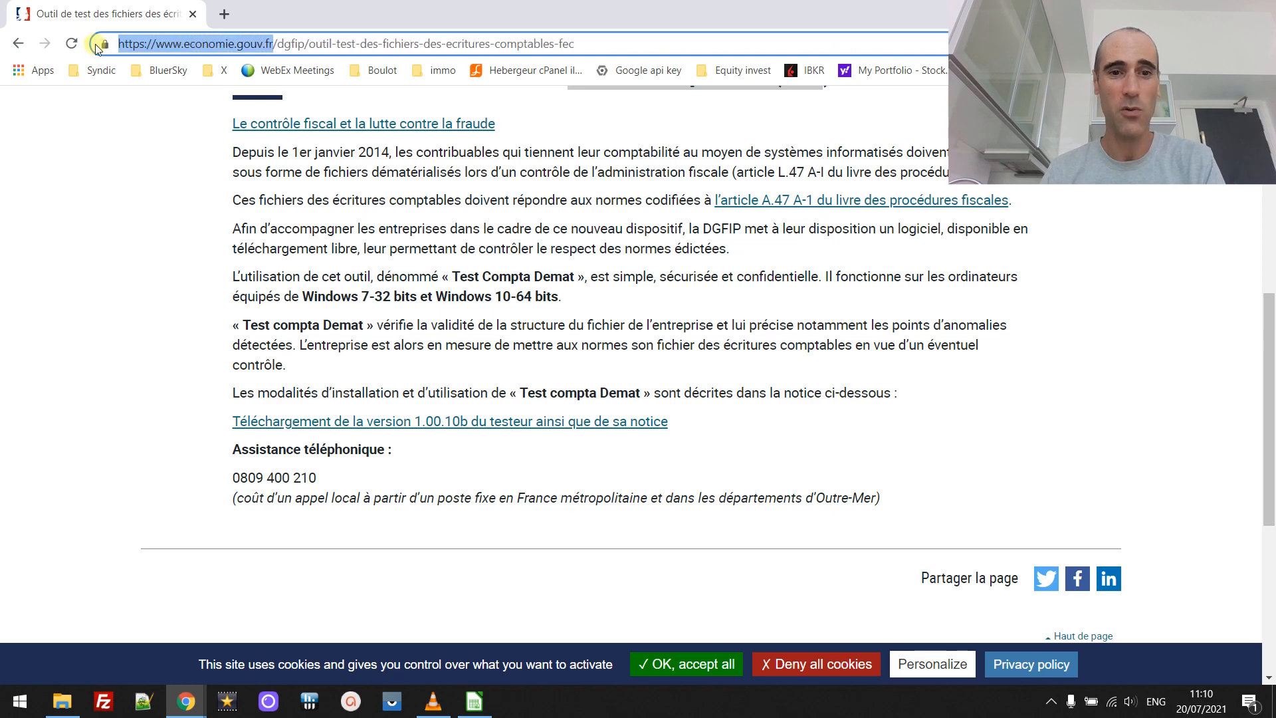
left_click(122, 423)
Step: Switch to the Test-Compta-Demat release page on GitHub and review the 05 mars 2021 version's description and downloadable assets
key("alt+Tab")
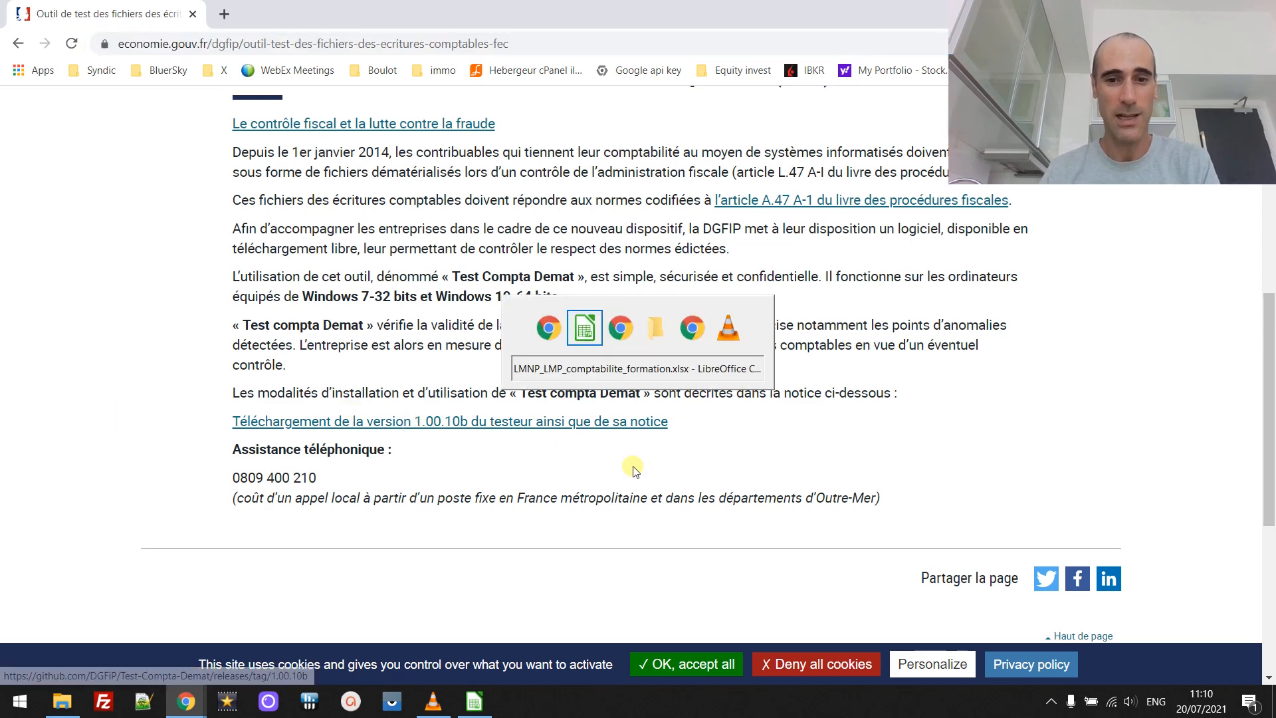
key("alt+Tab")
key("alt+Tab")
key("alt+Tab")
key("alt+Tab")
key("alt+Tab")
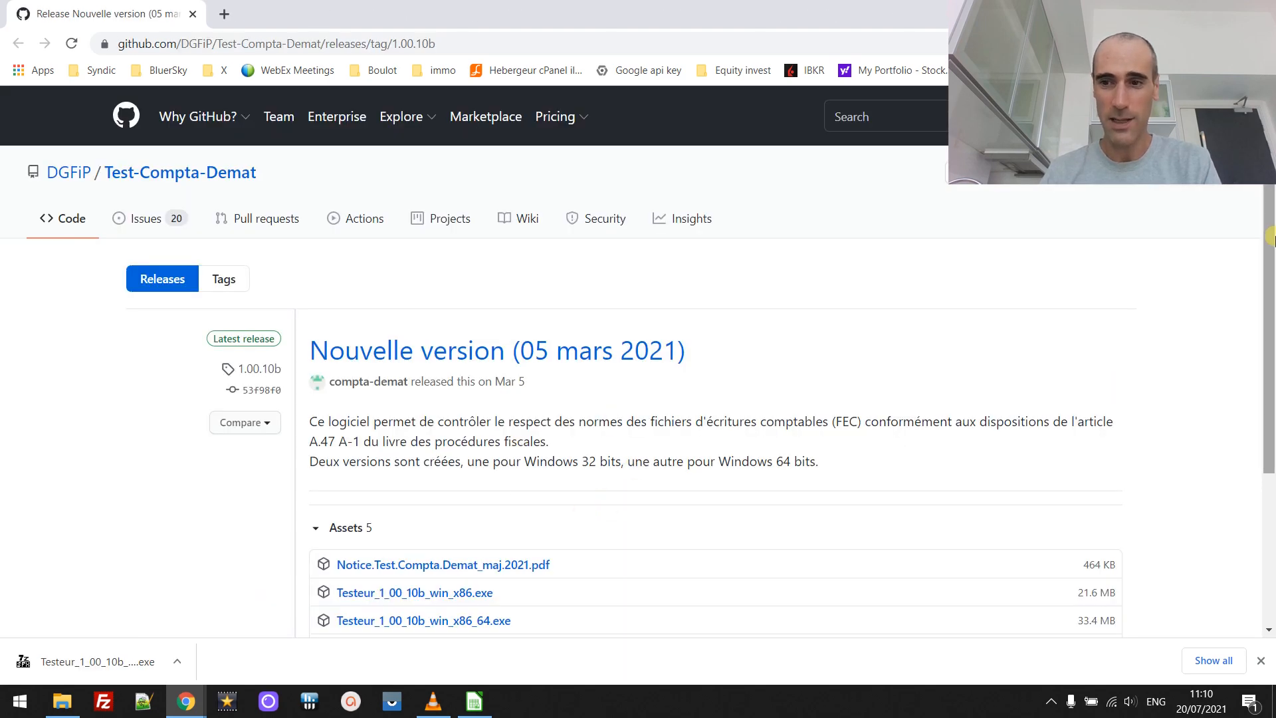
scroll(1271, 327, "down", 2)
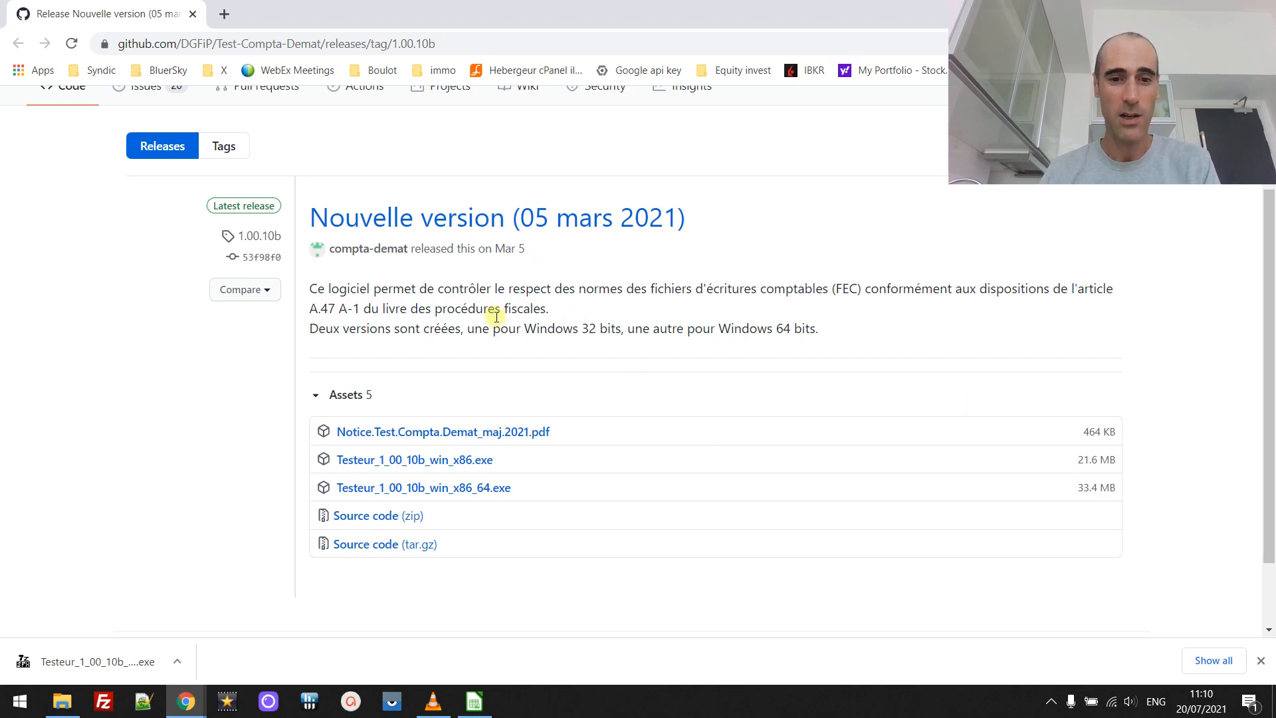
Step: Switch to the Calc workbook and compare the FEC sheet, including the CompteLib formula in F6, with the Journal sheet
left_click(473, 704)
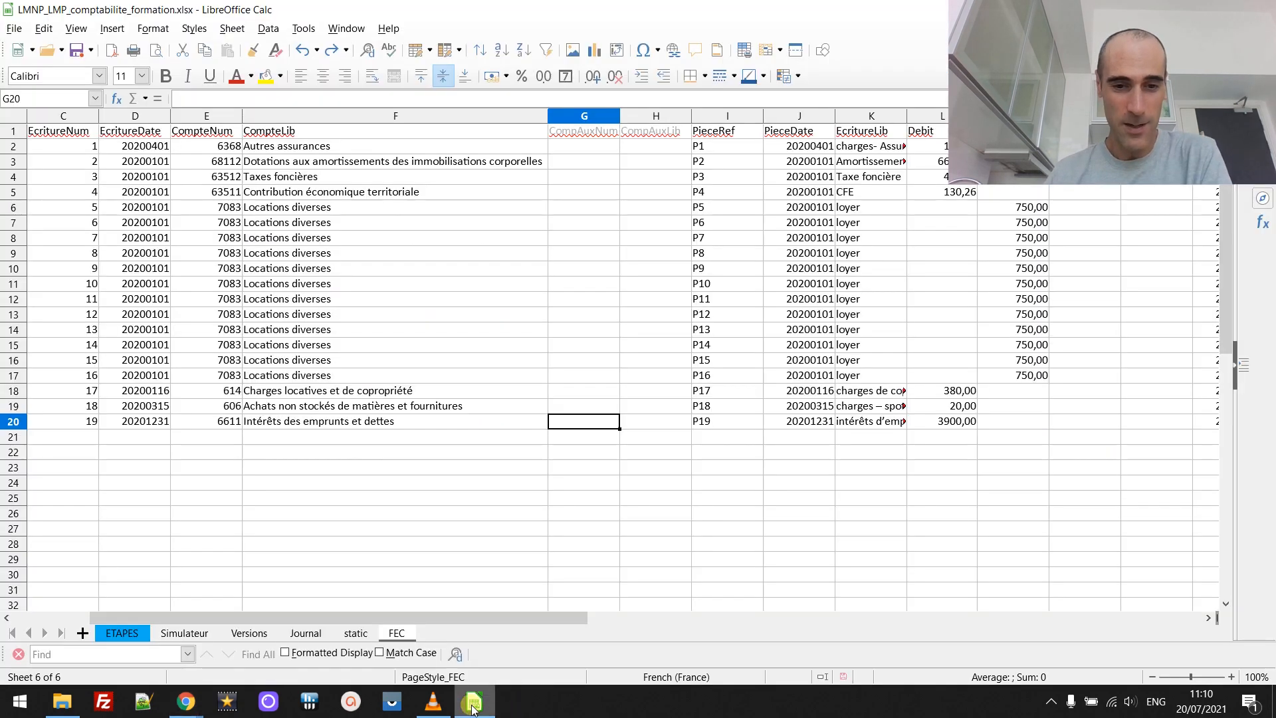
left_click(432, 456)
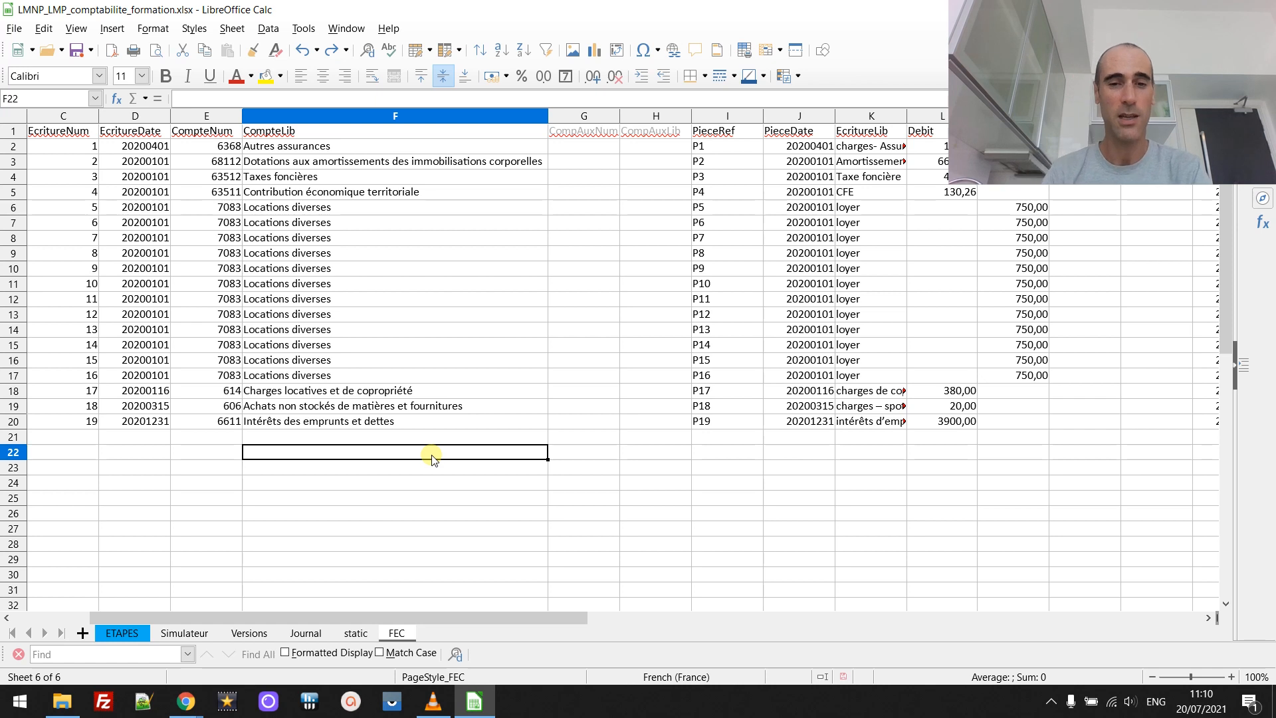
left_click(301, 208)
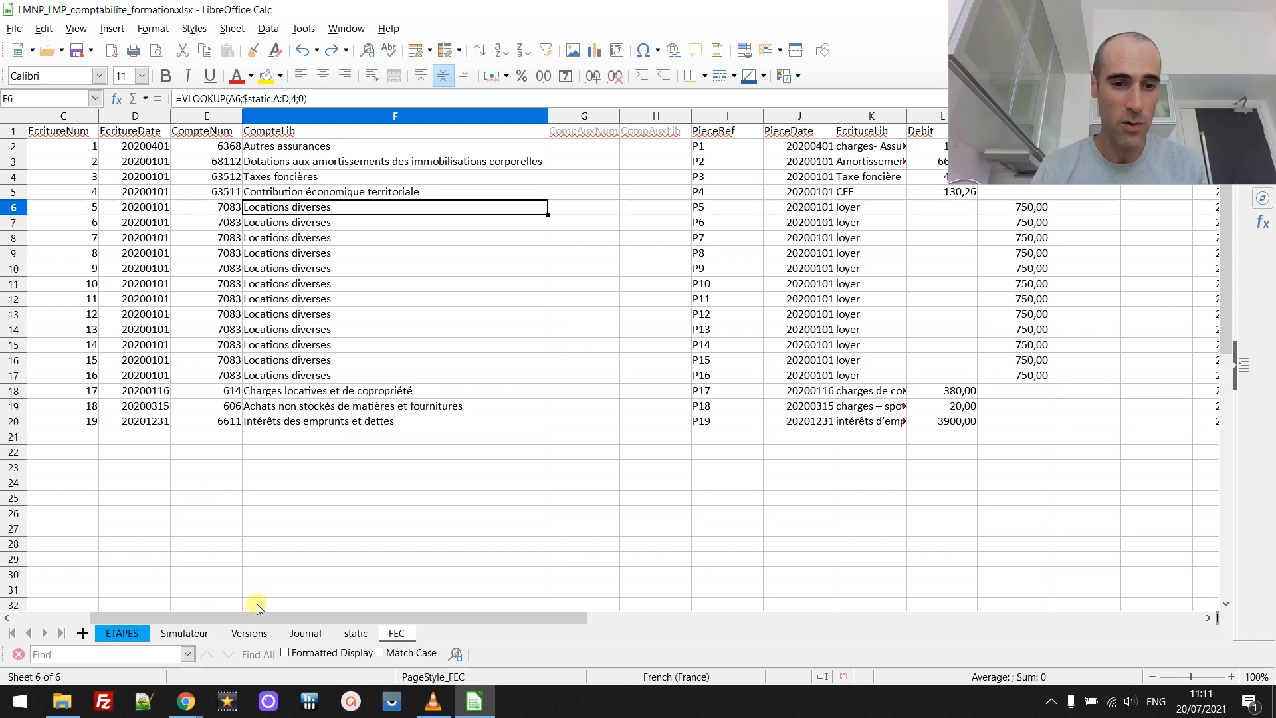
left_click(300, 634)
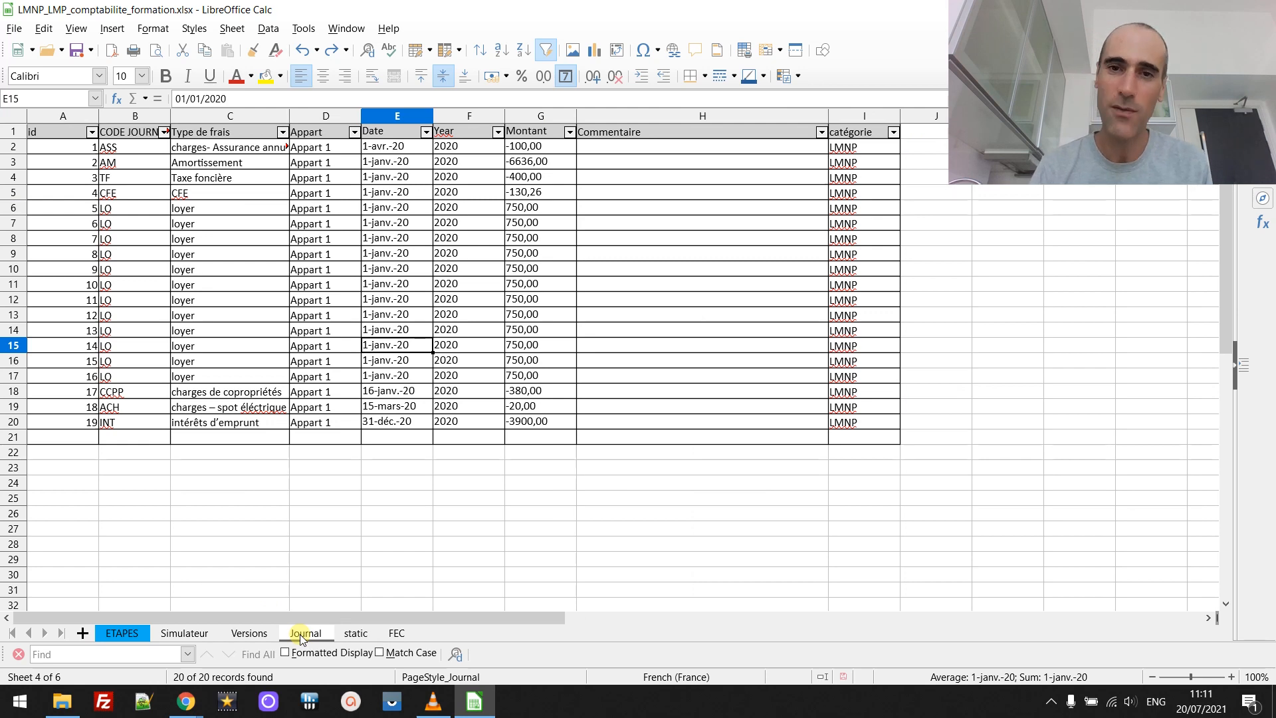
left_click(398, 636)
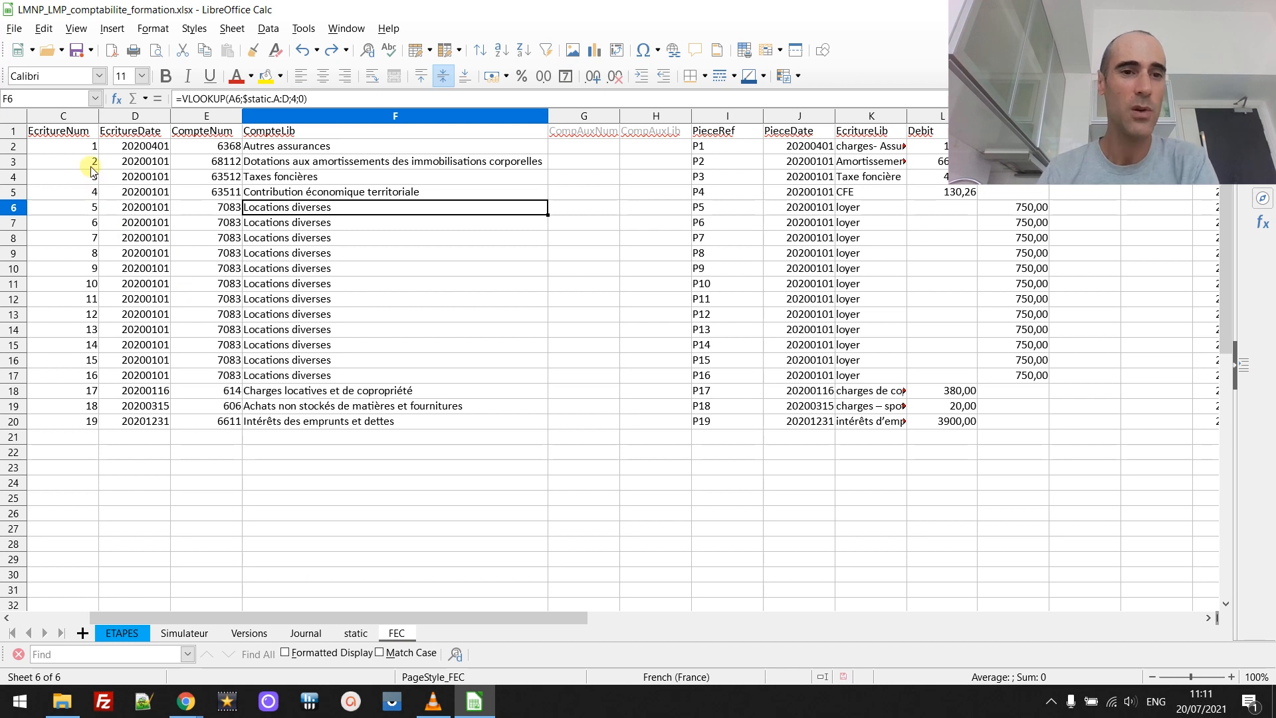
Step: Inspect the EcritureDate formula in D2 and run a selection across the FEC header row starting from EcritureNum
left_click(150, 147)
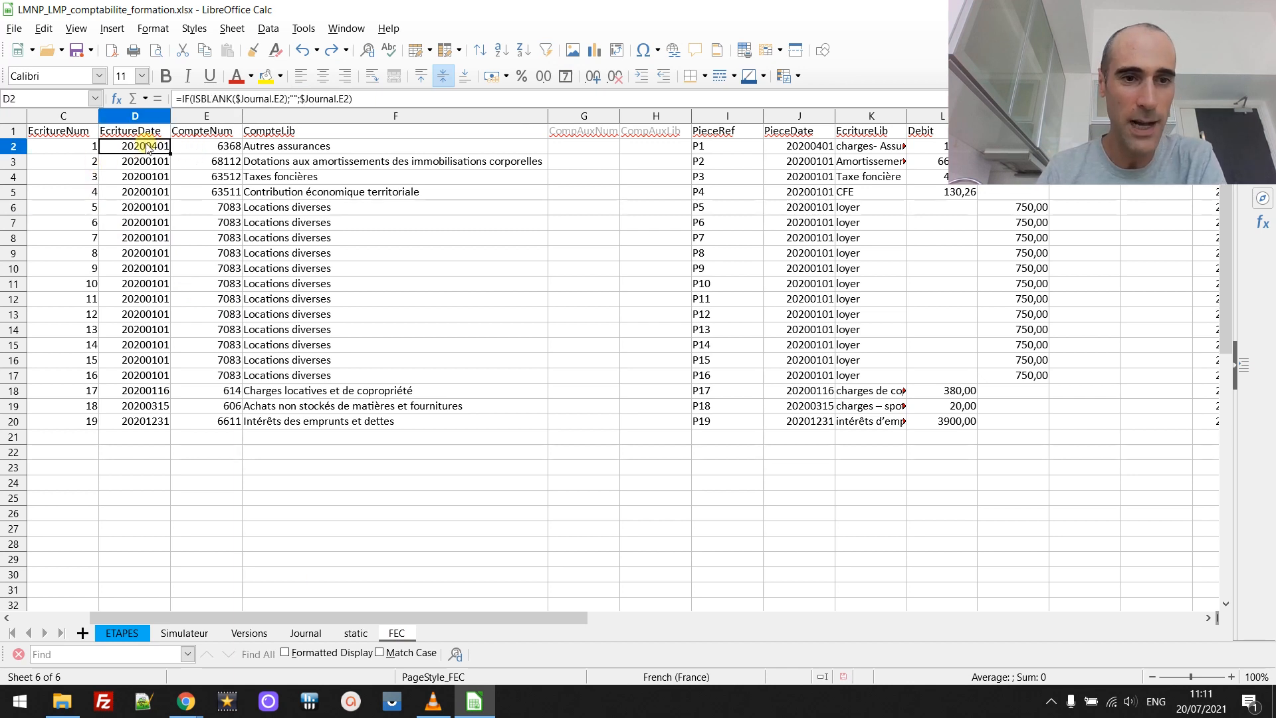
left_click(75, 132)
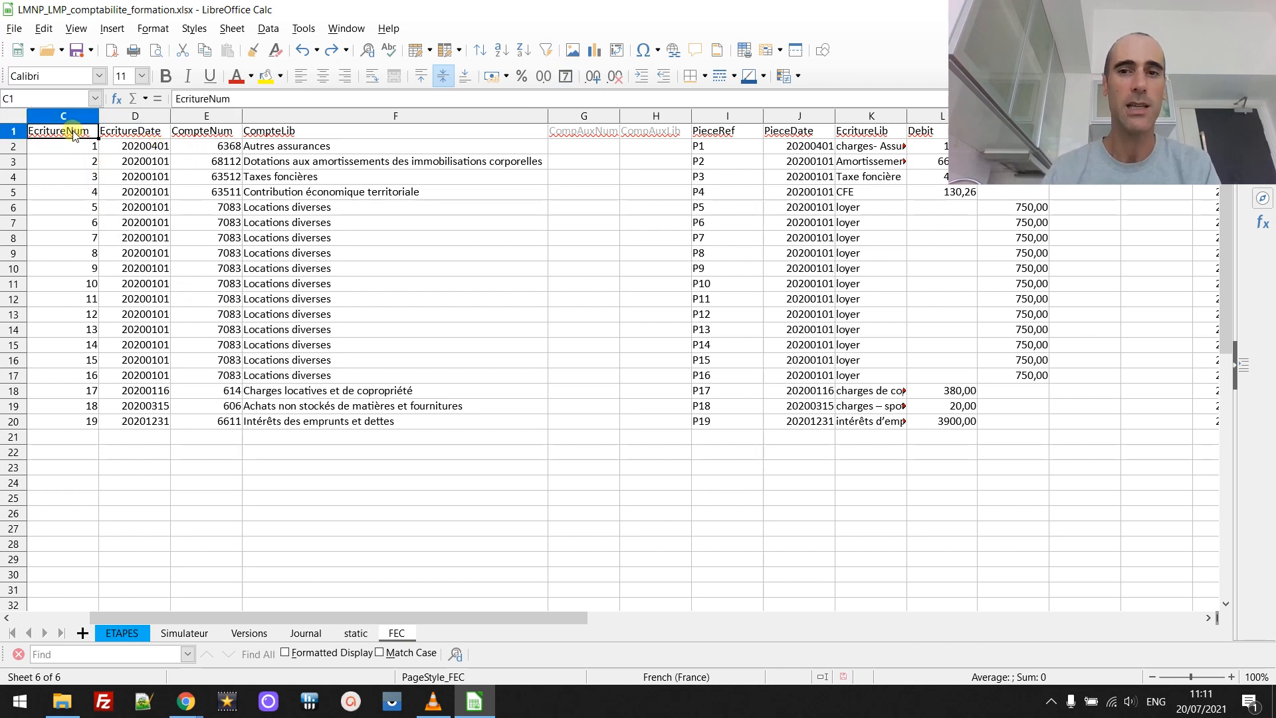
key("shift+Right")
key("shift+Right")
key("shift+Right")
key("shift+Right")
key("shift+Right")
key("shift+Right")
key("shift+Right")
key("shift+Right")
key("shift+Right")
key("shift+Right")
key("shift+Right")
key("shift+Right")
key("shift+Right")
key("shift+Right")
key("shift+Right")
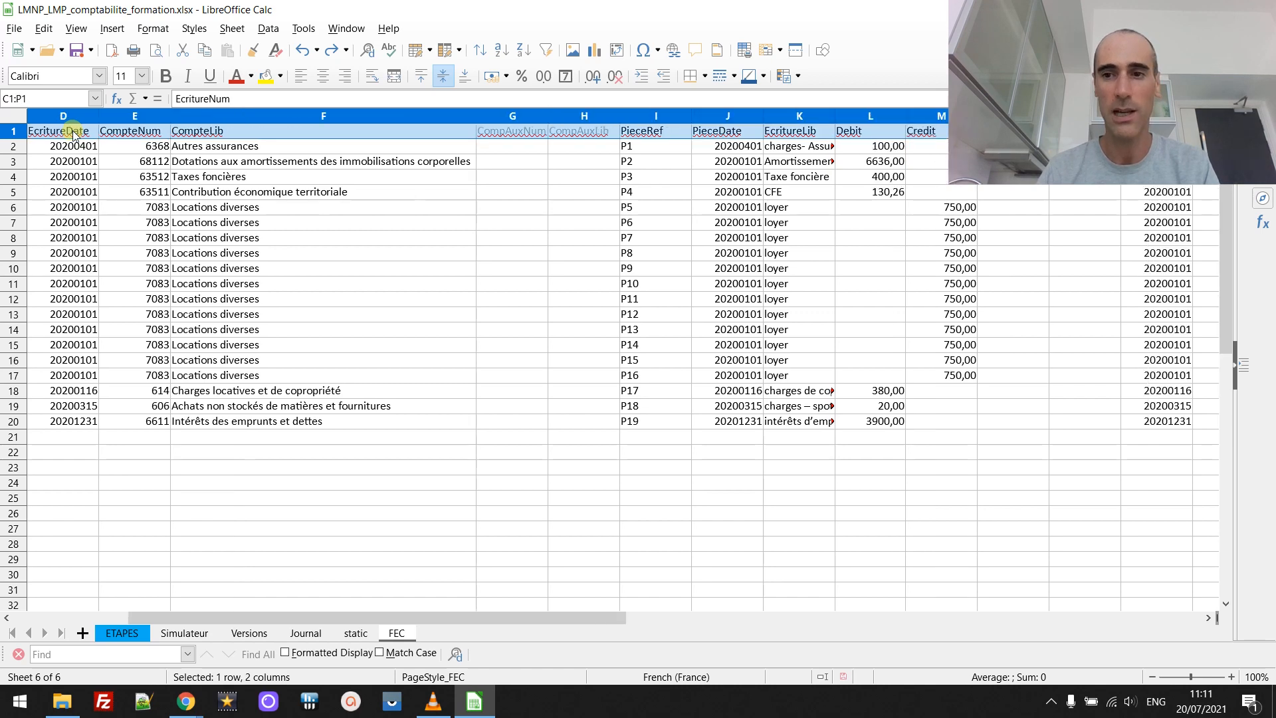
key("shift+Left")
key("shift+Left")
key("shift+Left")
key("shift+Left")
key("shift+Left")
key("shift+Left")
key("shift+Left")
key("shift+Left")
key("shift+Left")
key("shift+Left")
key("shift+Left")
key("shift+Left")
key("shift+Left")
key("shift+Left")
key("shift+Left")
key("shift+Left")
key("shift+Left")
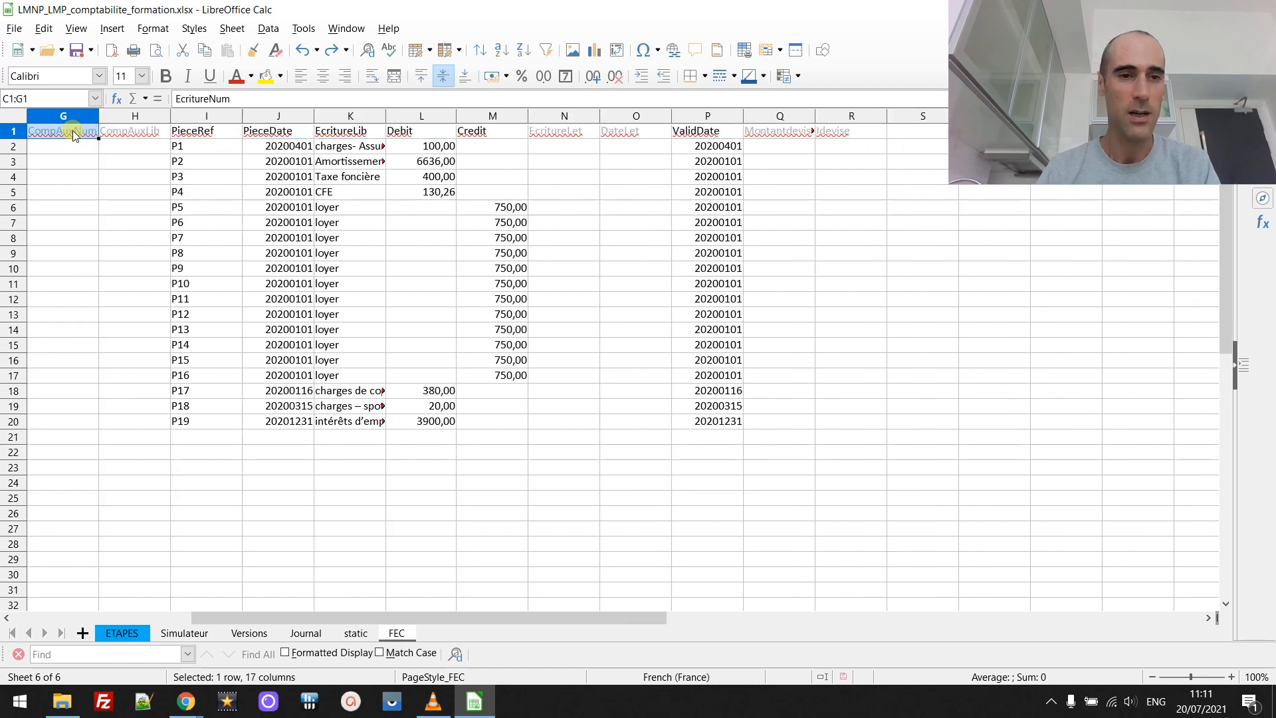
Step: Go through the FEC column headers in row 1 to the last column, including CompAuxNum and EcritureLet, and return to JournalCode
key("Right")
key("Right")
key("Right")
key("Right")
key("Right")
key("Right")
key("shift+Right")
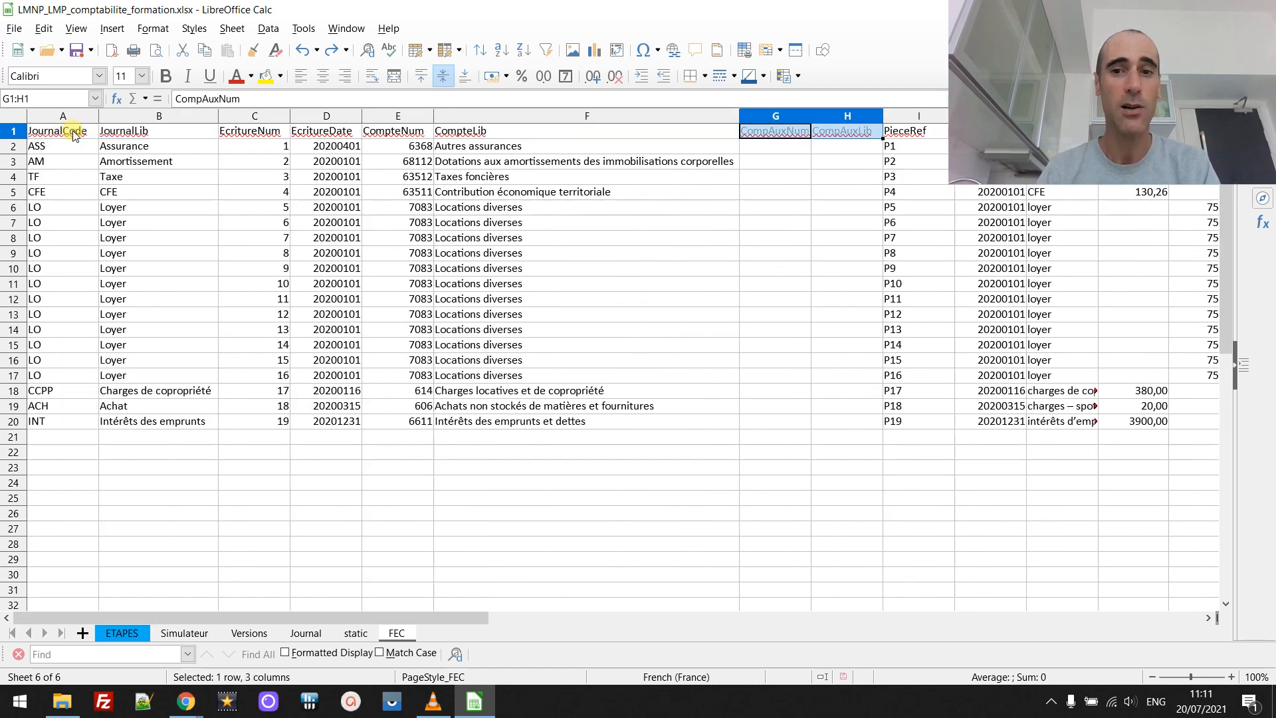
key("Right")
key("Right")
key("Right")
key("Right")
key("Right")
key("Right")
key("Right")
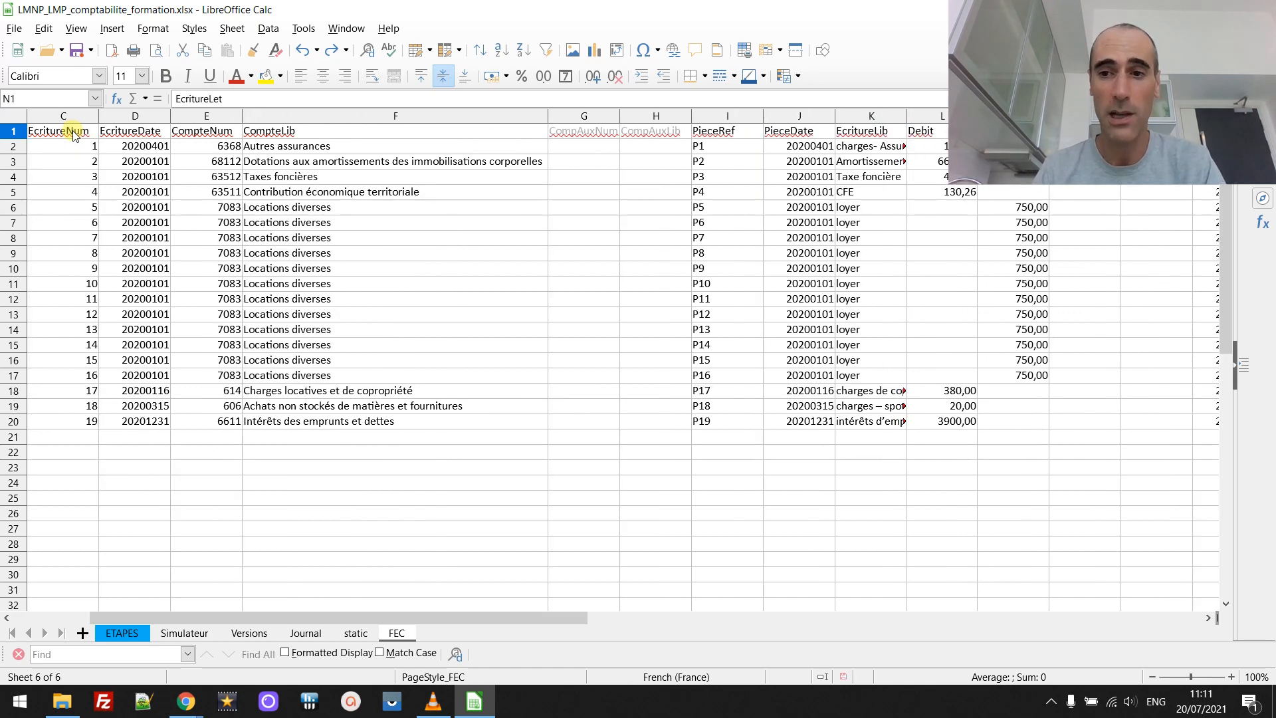
key("Right")
key("Right")
key("Right")
key("Right")
key("Right")
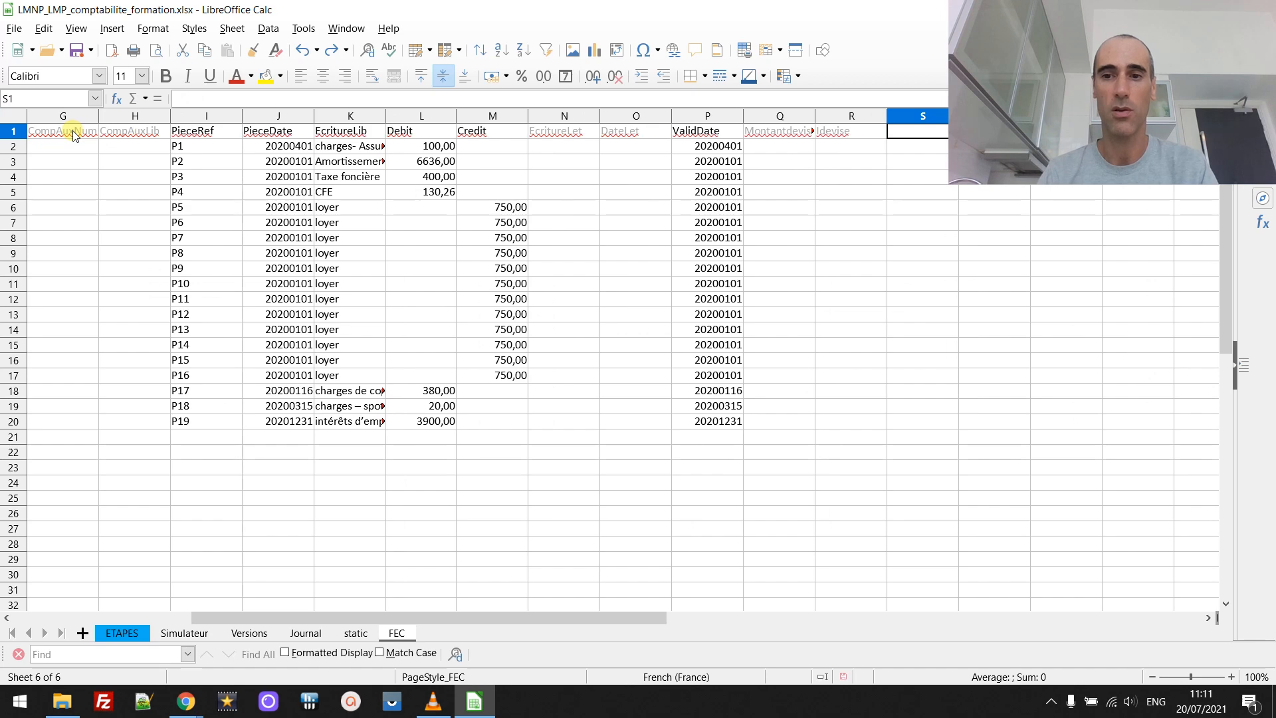
key("Left")
key("Left")
key("Left")
key("Left")
key("Left")
key("Left")
key("Left")
key("Left")
key("Left")
key("Left")
key("Left")
key("Left")
key("Left")
key("Left")
key("Left")
key("Left")
key("Left")
key("Left")
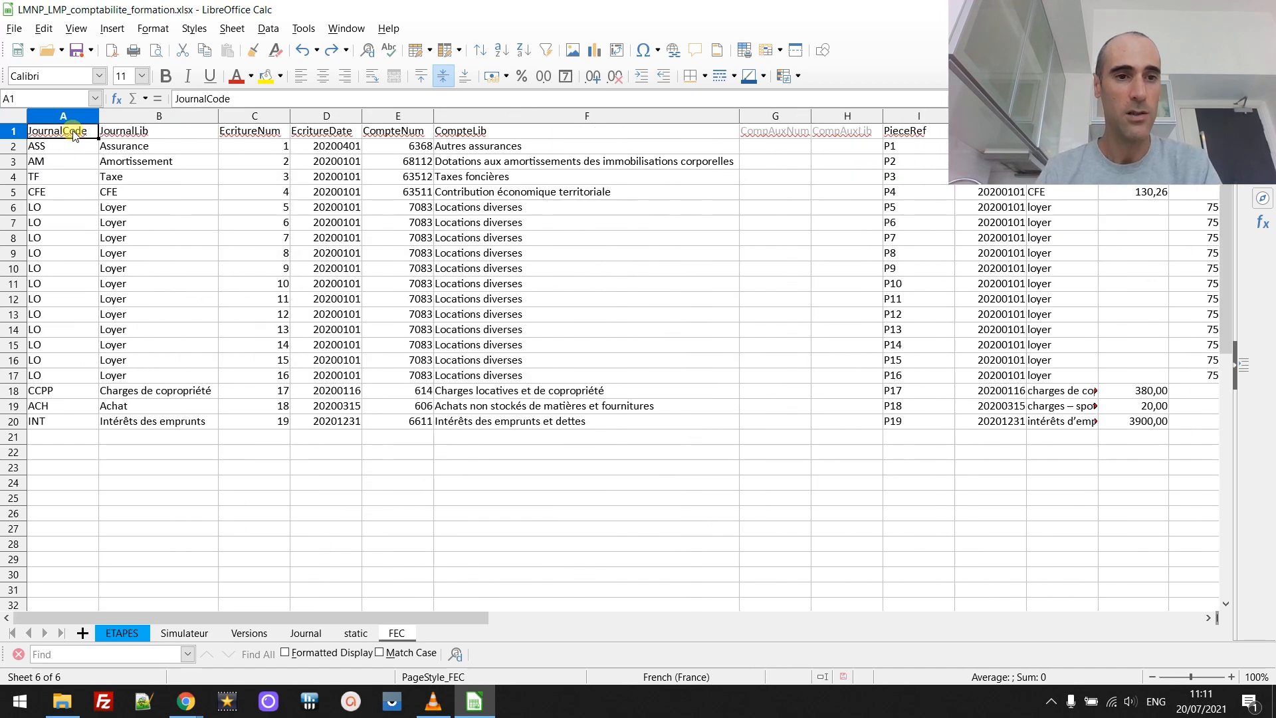
Step: Examine the JournalCode header, its Journal reference in A2, and the JournalLib header in B1
key("Down")
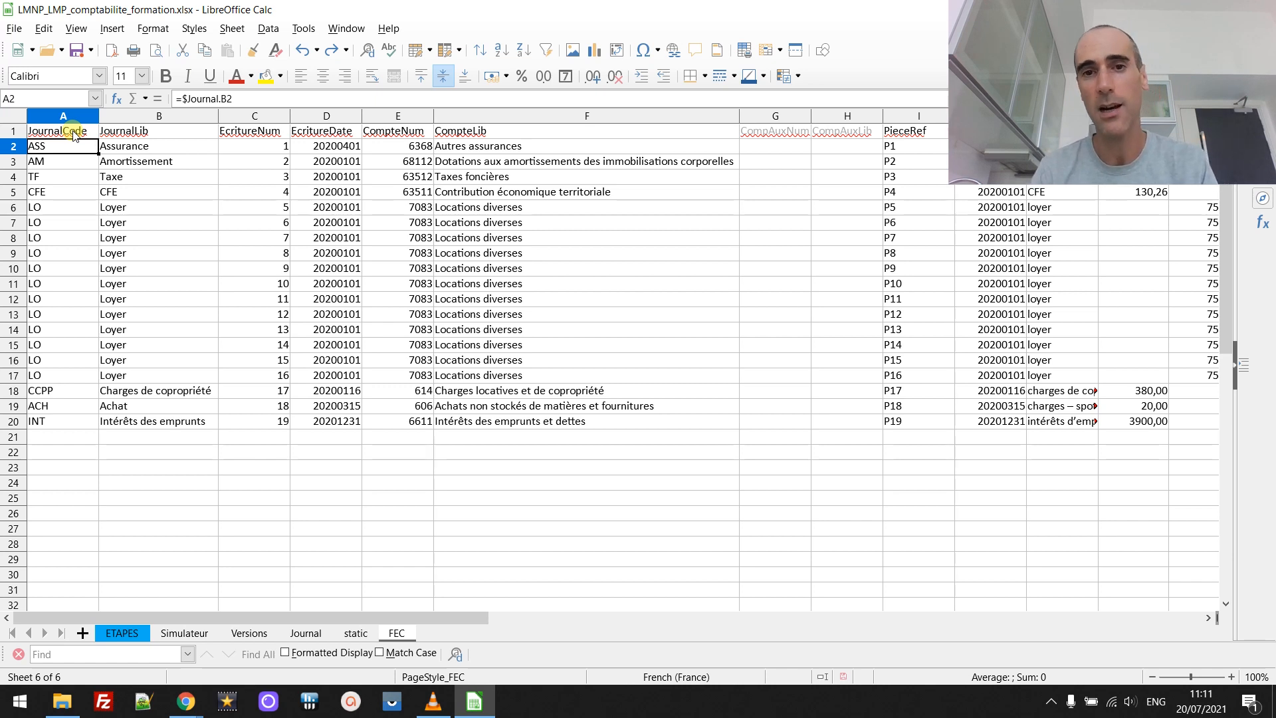
key("Up")
key("Down")
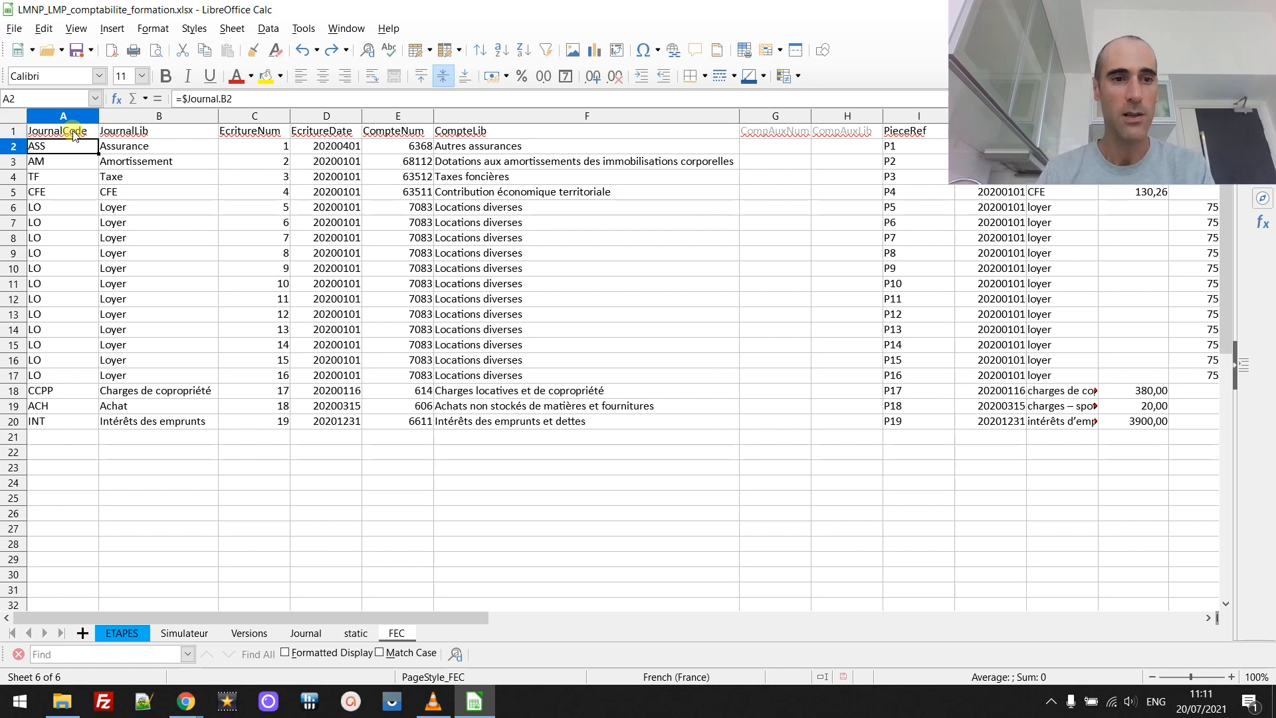
key("Up")
key("Down")
key("Down")
key("Up")
key("Up")
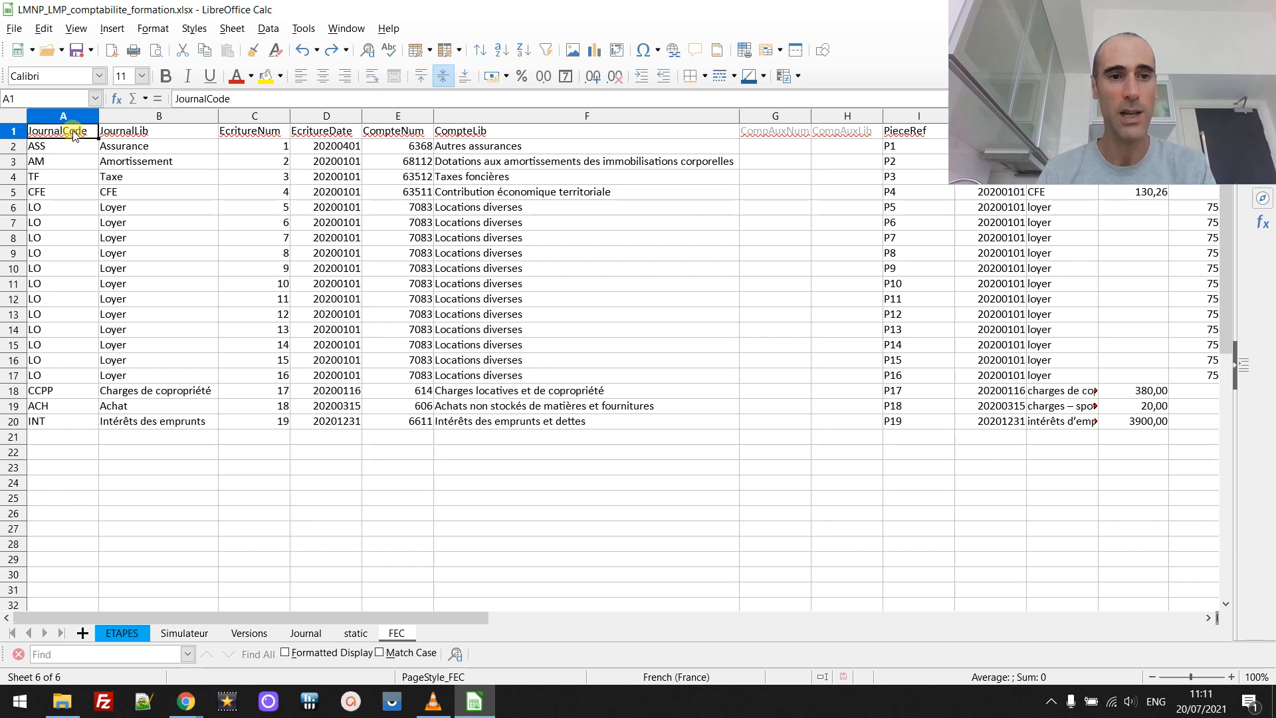
left_click(148, 137)
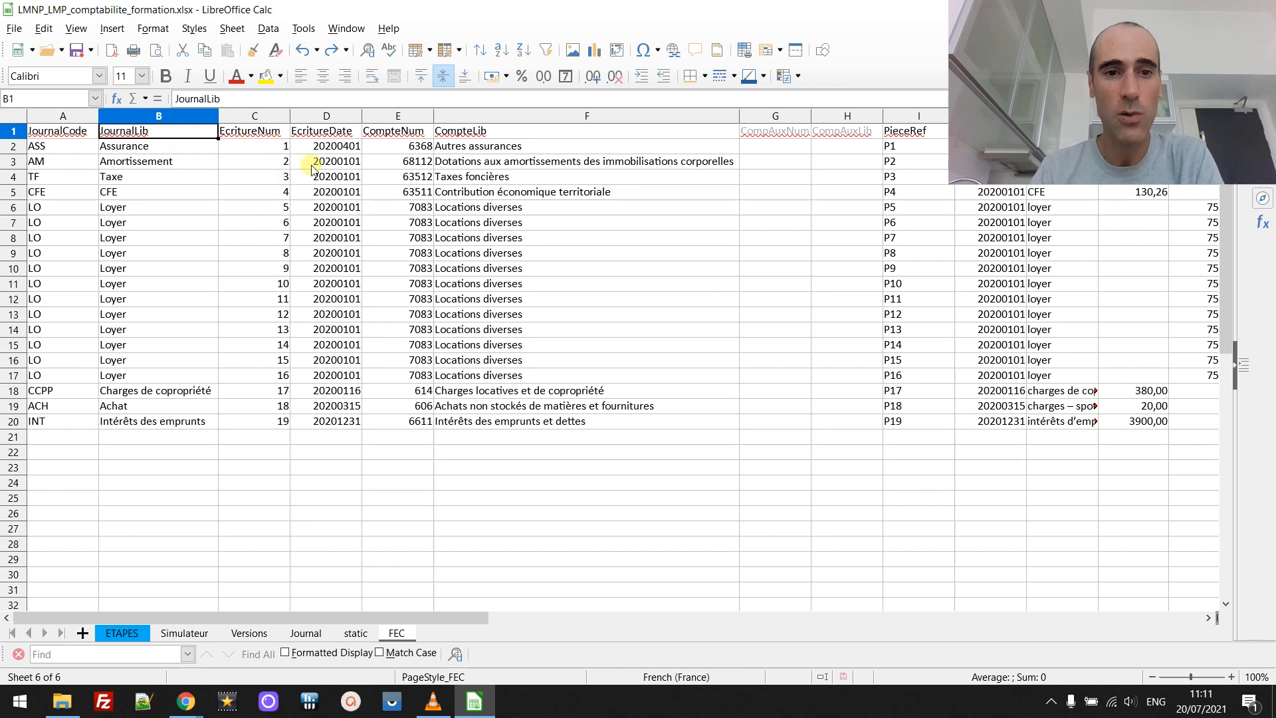
Step: Select the CompteNum values in E2:E10 of the FEC sheet to examine the account numbers and their lookup formula
left_click(408, 147)
key("shift+Down")
key("shift+Down")
key("shift+Down")
key("shift+Down")
key("shift+Down")
key("shift+Down")
key("shift+Down")
key("shift+Down")
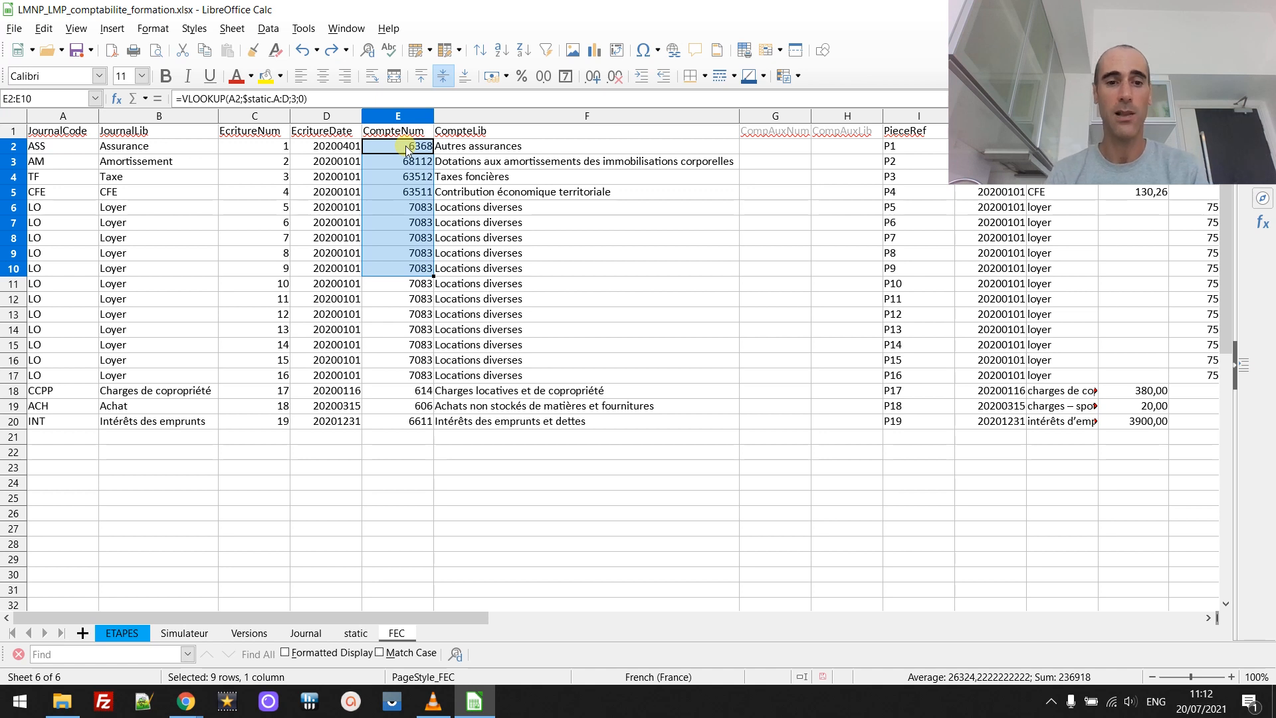
Step: Review the journal code to account mapping on the static sheet and inspect the CompteLib lookup in F8 of the FEC sheet
left_click(354, 634)
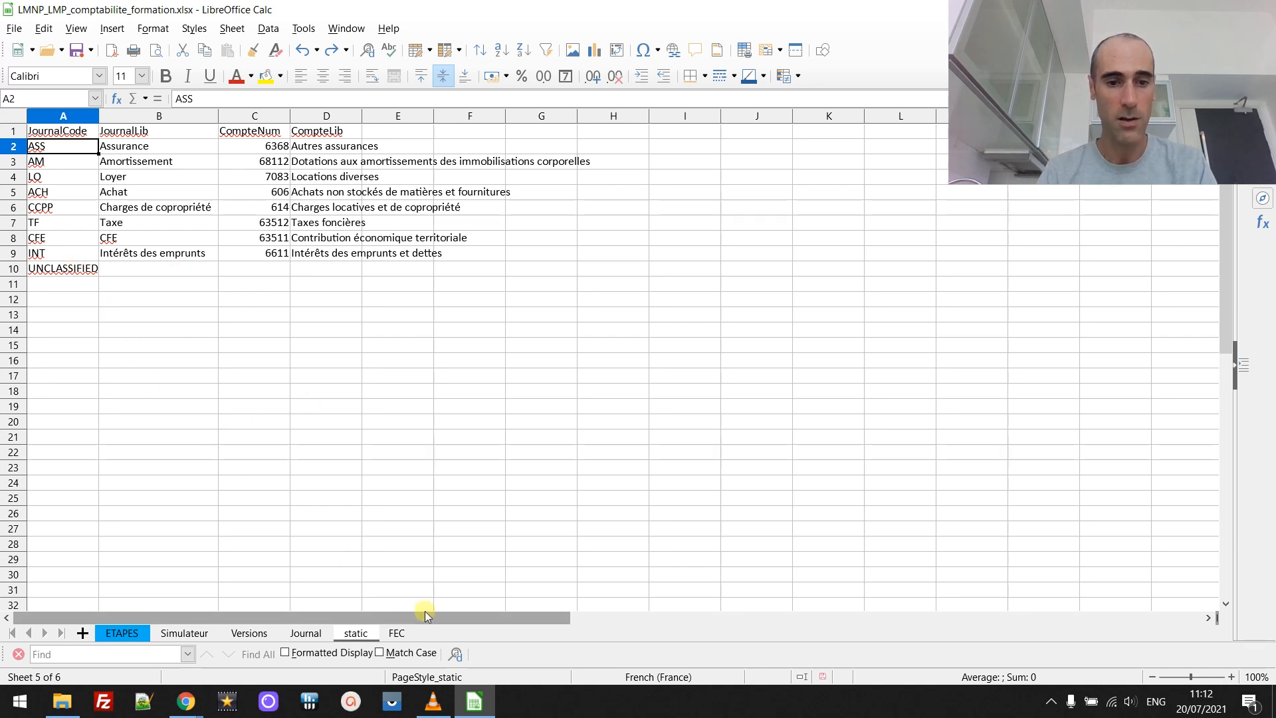
left_click(396, 633)
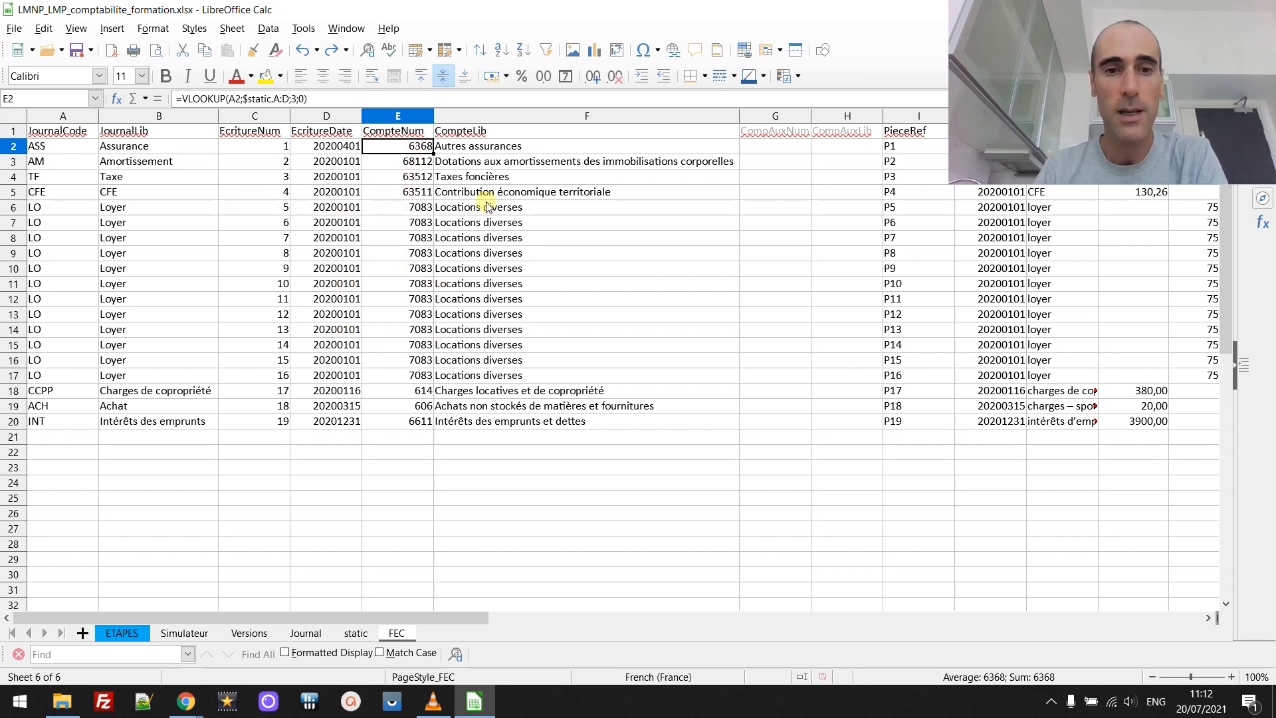
left_click(478, 133)
left_click(525, 239)
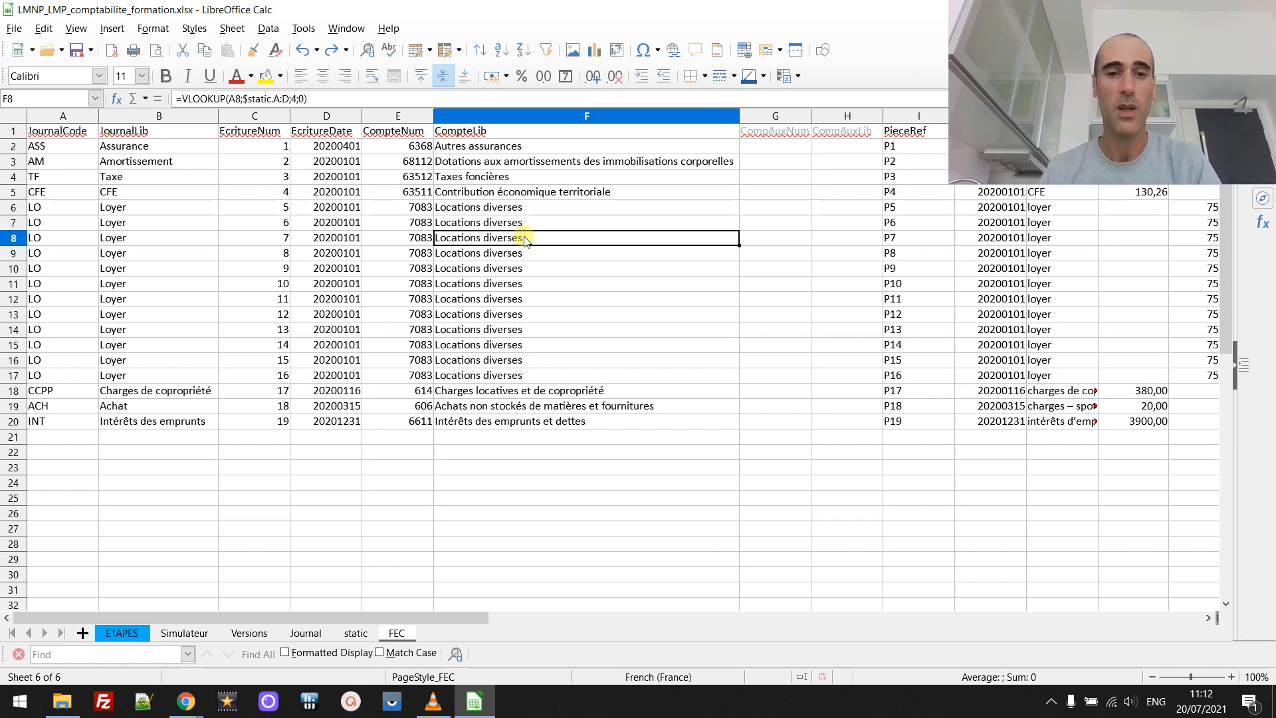
Step: Inspect the CompteLib lookup in row 4, pass the empty CompAux columns, and examine the PieceRef header and formula in I2
key("Up")
key("Up")
key("Up")
key("Up")
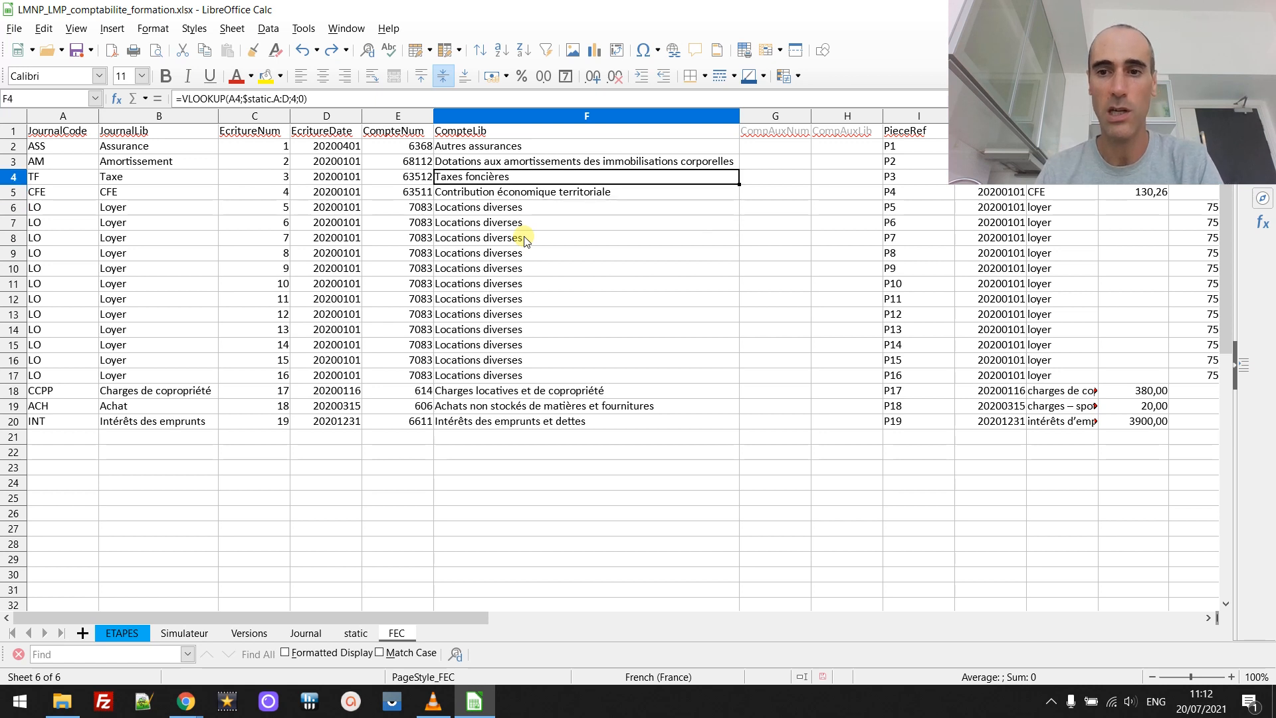
key("Right")
key("Right")
key("Right")
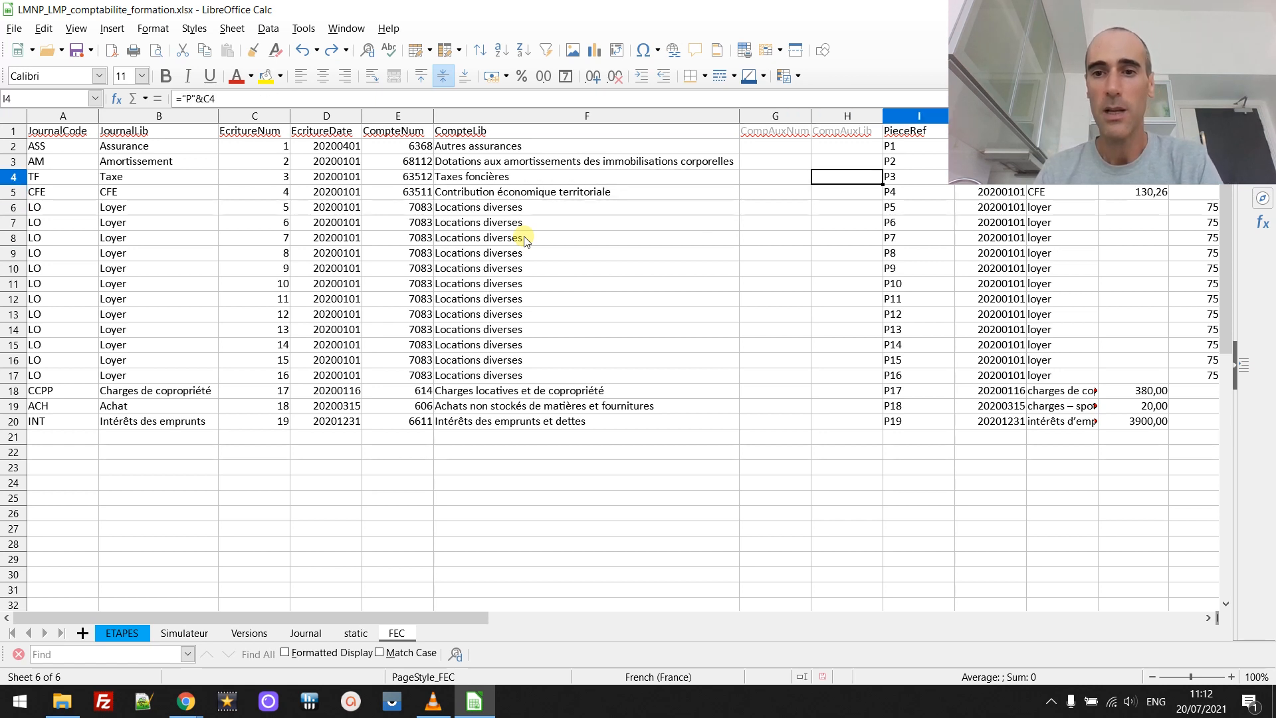
key("Up")
key("Up")
key("Up")
key("Down")
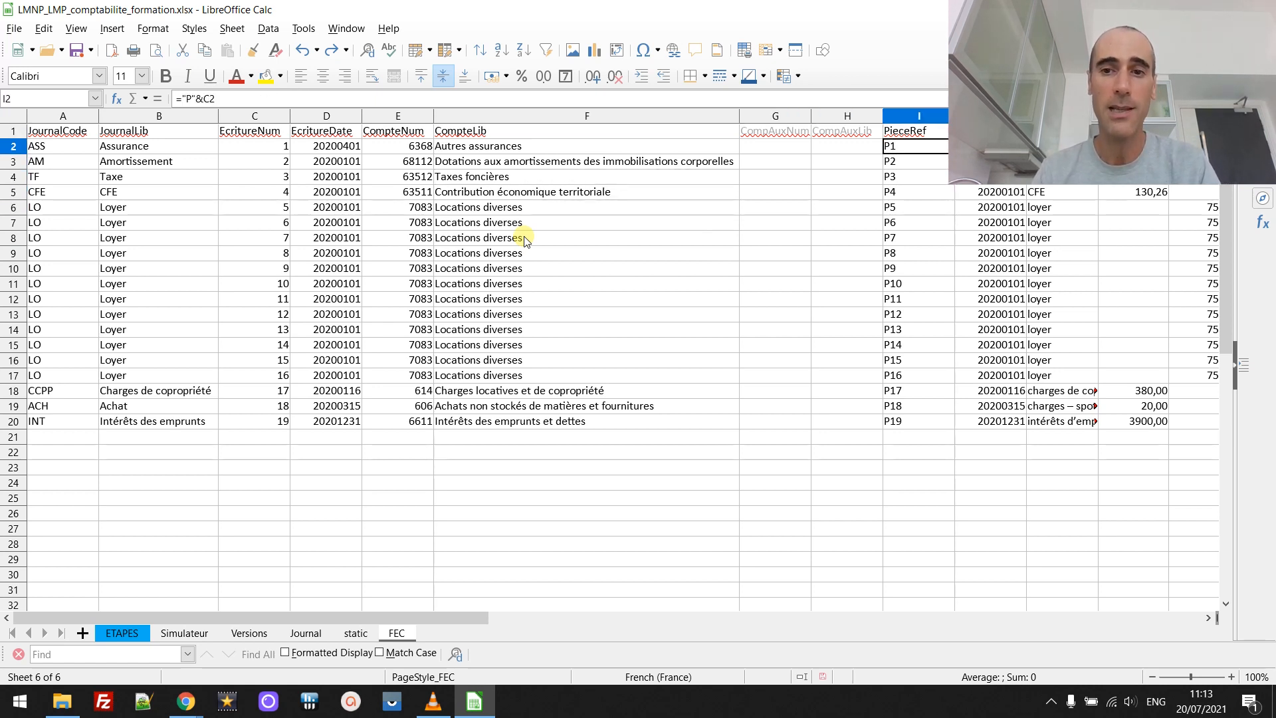
Step: Select the PieceRef values in I2:I20 to examine the piece numbering, and inspect the formula in I8
key("shift+Down")
key("shift+Down")
key("shift+Down")
key("shift+Down")
key("shift+Down")
key("shift+Down")
key("shift+Down")
key("shift+Down")
key("shift+Down")
key("shift+Down")
key("shift+Down")
key("shift+Down")
key("shift+Down")
key("shift+Down")
key("shift+Down")
key("shift+Down")
key("shift+Down")
key("shift+Down")
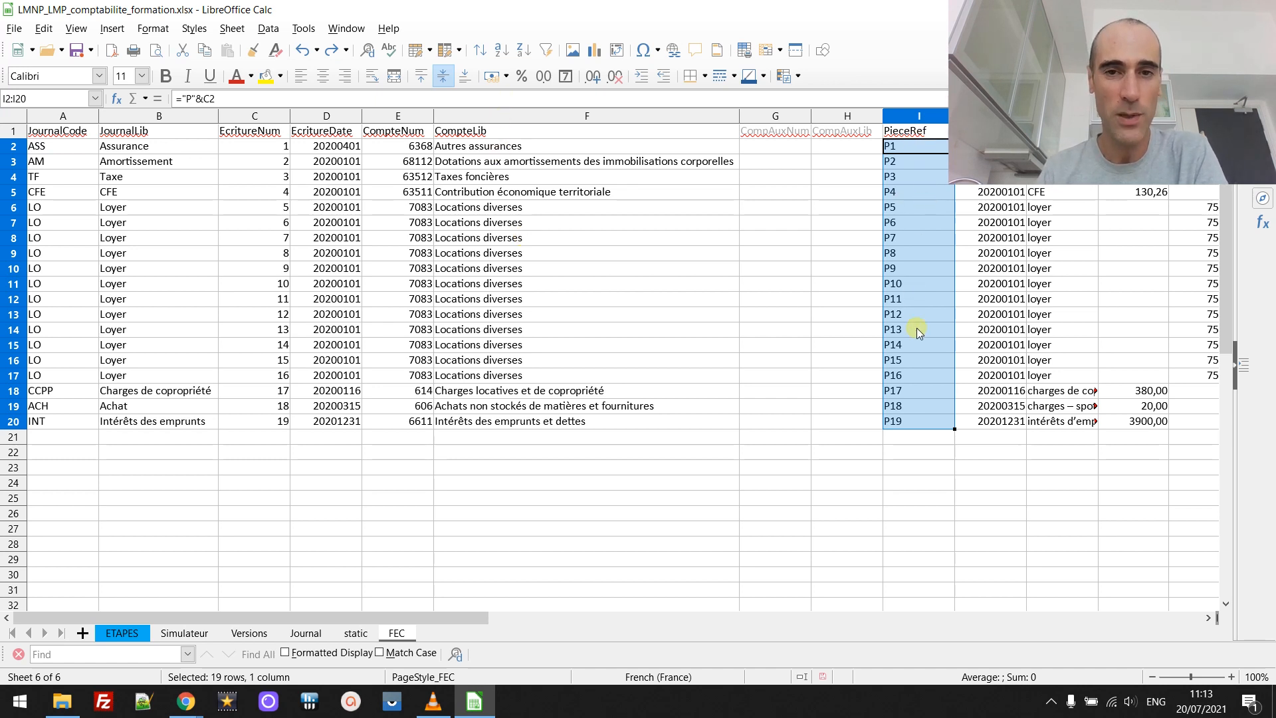
left_click(910, 244)
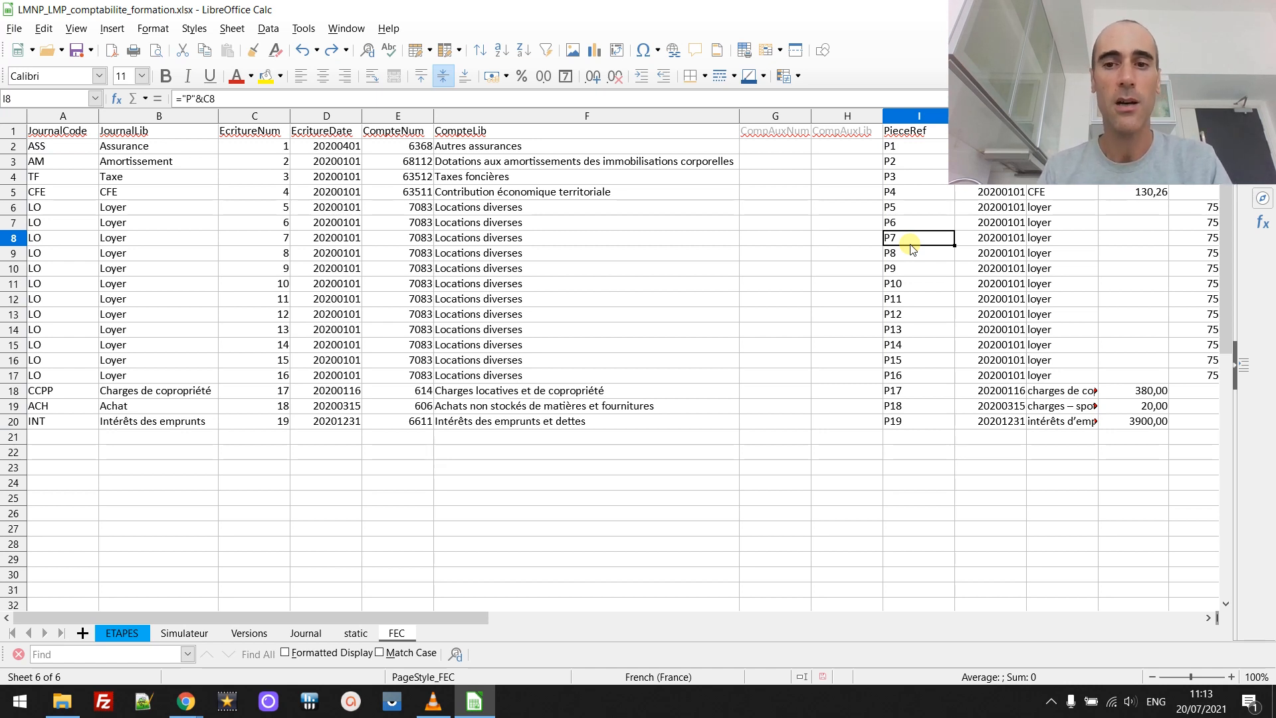
Step: Go back and forth along row 8 between the JournalCode, EcritureNum and PieceRef columns to compare the entry with its piece reference
key("Left")
key("Left")
key("Left")
key("Left")
key("Left")
key("Left")
key("Left")
key("Left")
key("Right")
key("Right")
key("Right")
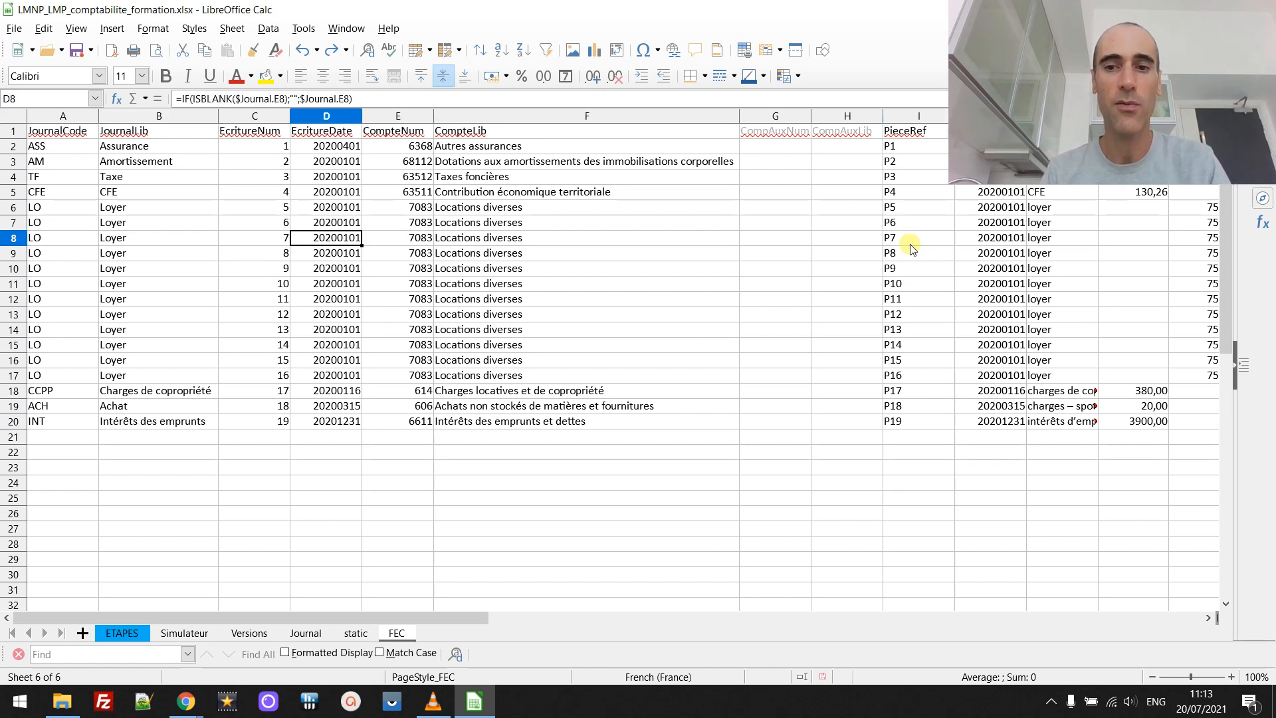
key("Right")
key("Right")
key("Right")
key("Right")
key("Right")
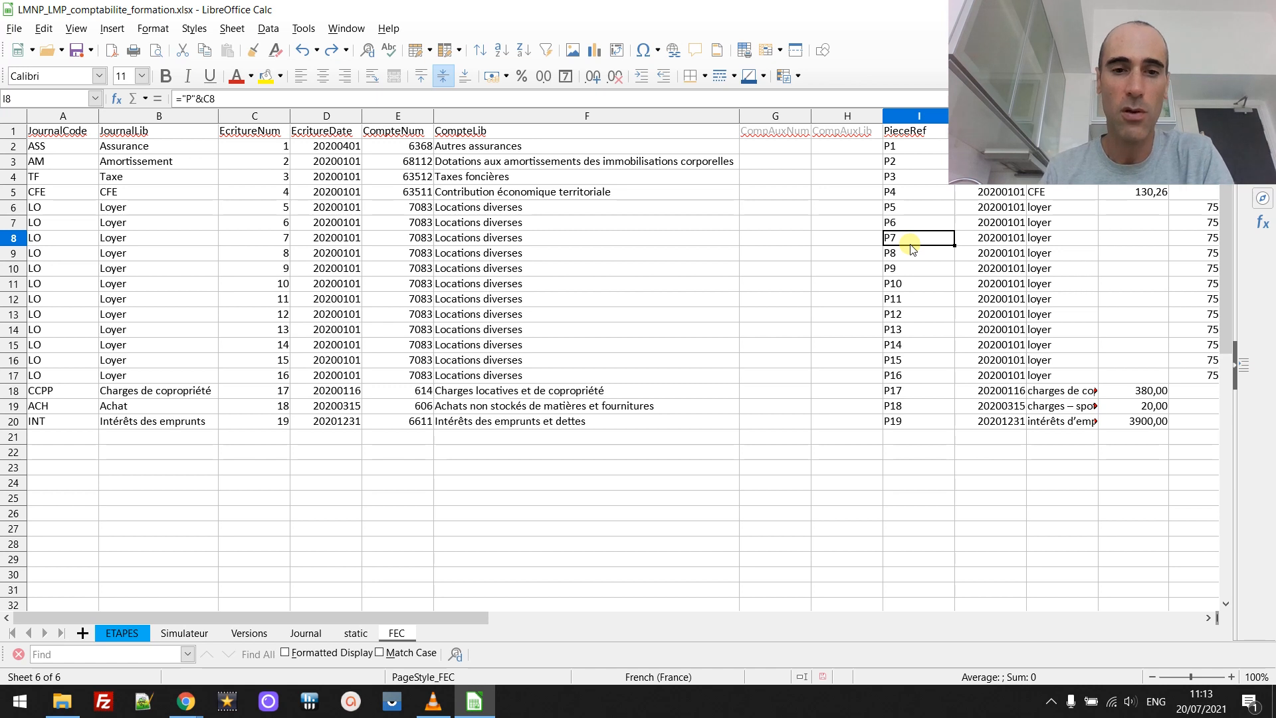
key("Left")
key("Left")
key("Left")
key("Left")
key("Left")
key("Left")
key("Right")
key("Right")
key("Right")
key("Right")
key("Right")
key("Right")
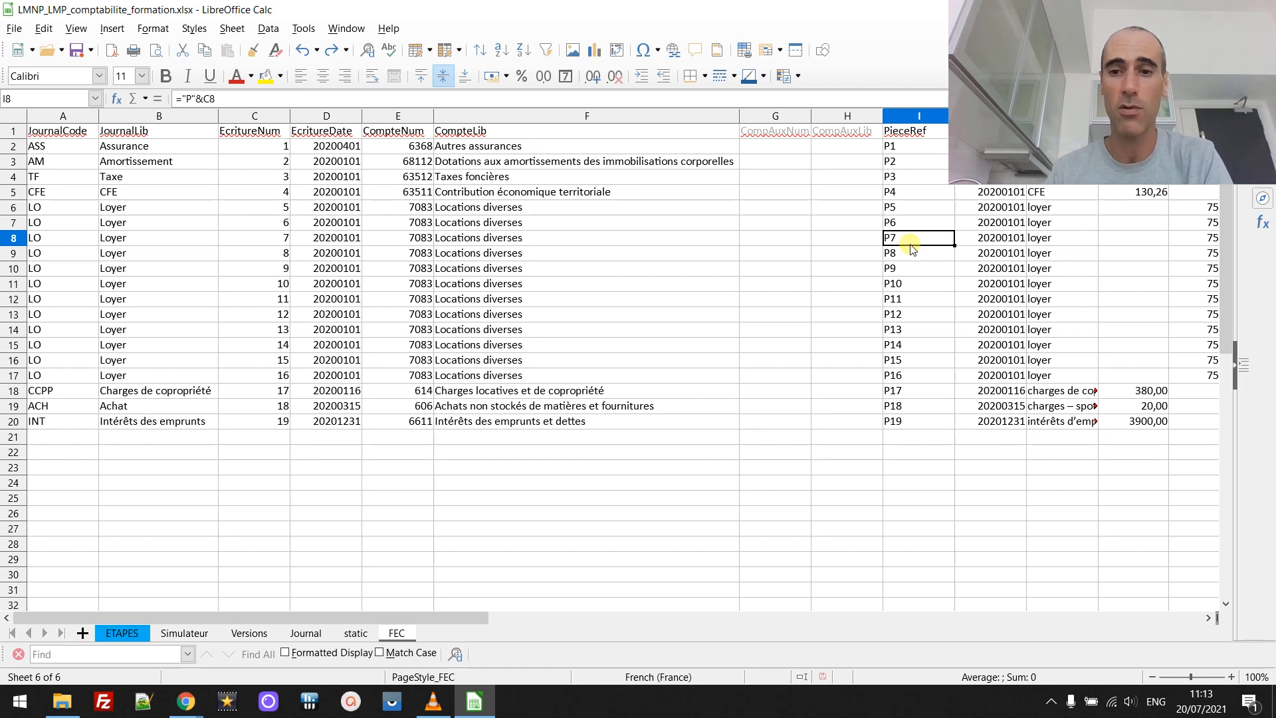
Step: Check the PieceRef formula in I19 against the EcritureNum in C19, and return to the piece reference
key("Down")
key("Down")
key("Down")
key("Down")
key("Down")
key("Down")
key("Down")
key("Down")
key("Down")
key("Down")
key("Down")
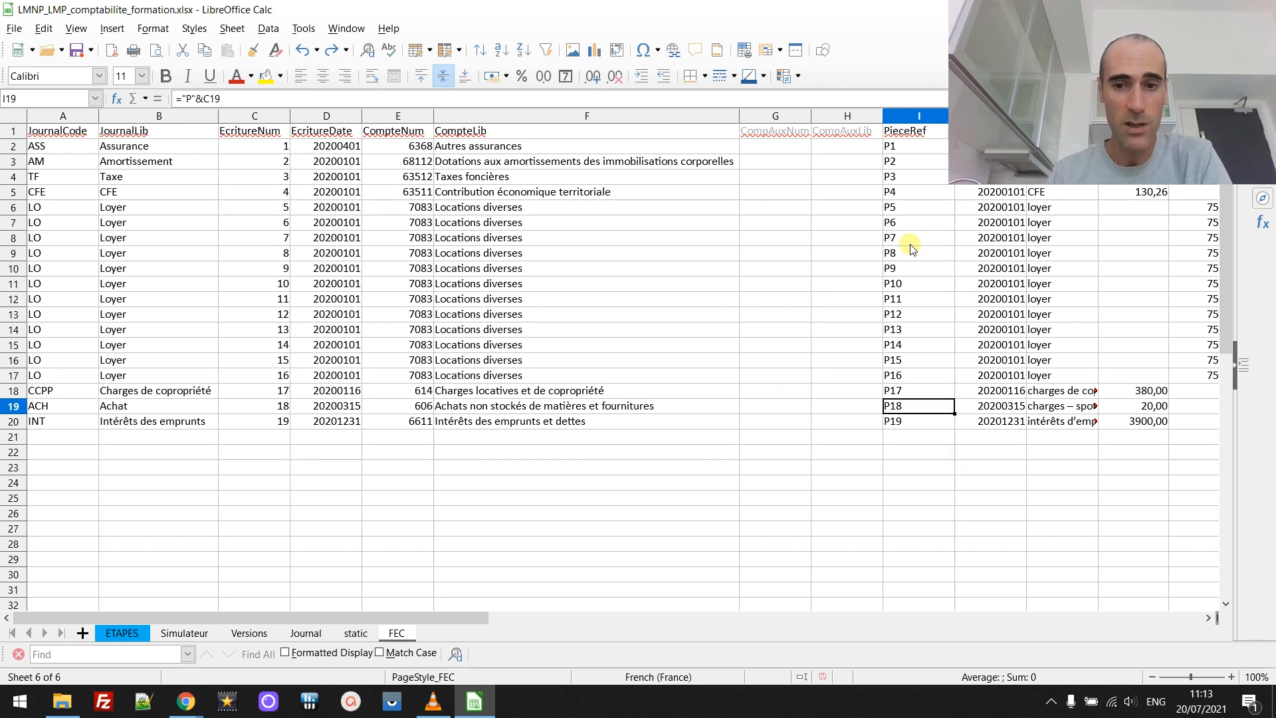
key("Left")
key("Left")
key("Left")
key("Left")
key("Left")
key("Left")
key("Left")
key("Left")
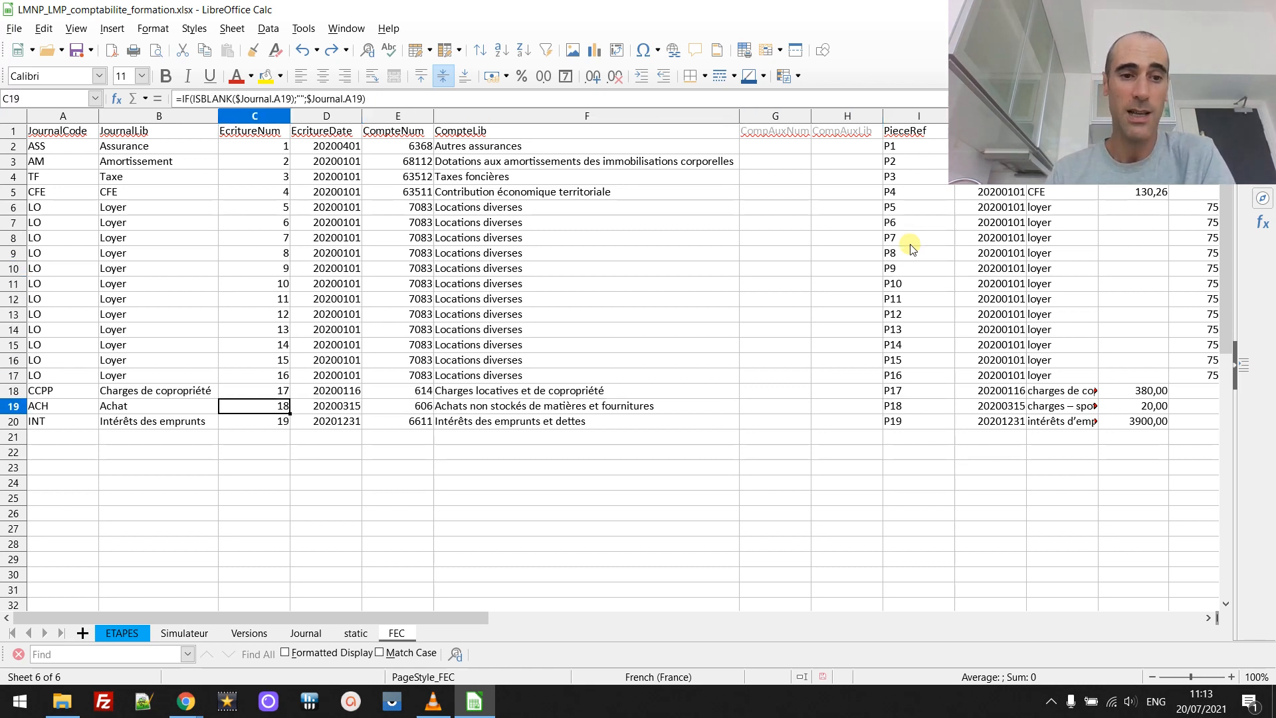
key("Right")
key("Right")
key("Right")
key("Right")
key("Right")
key("Right")
key("Right")
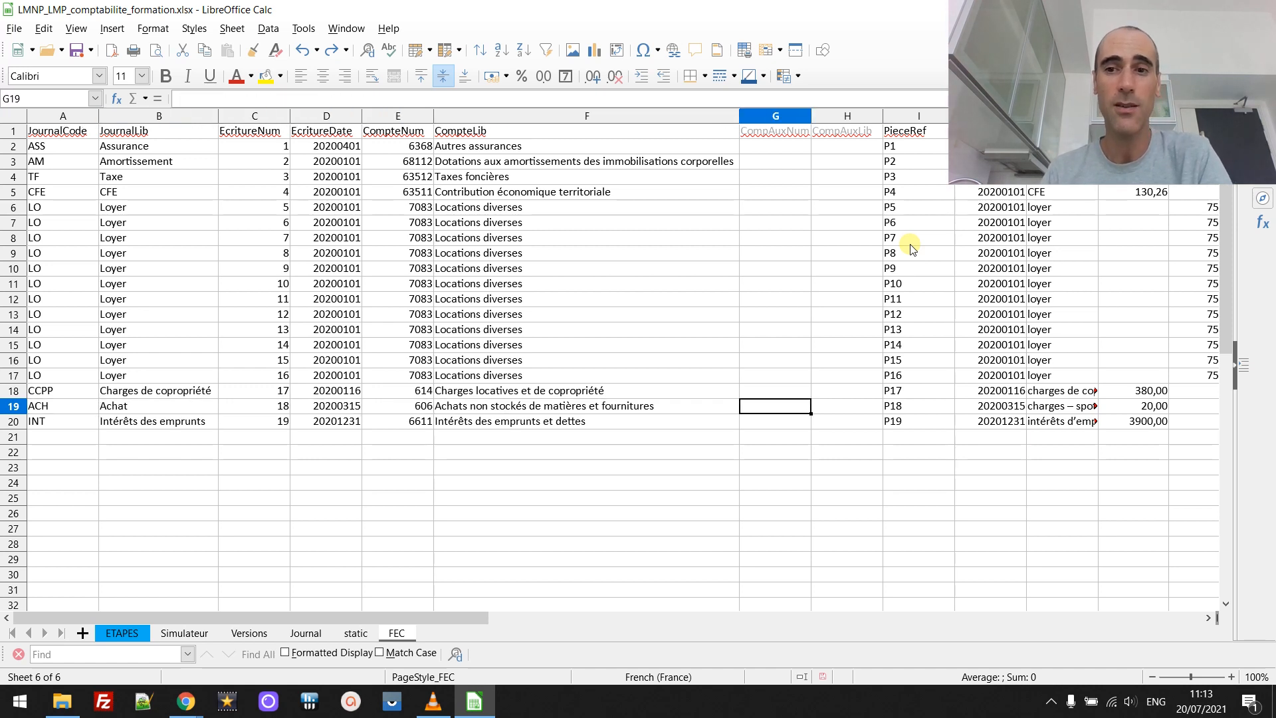
key("Right")
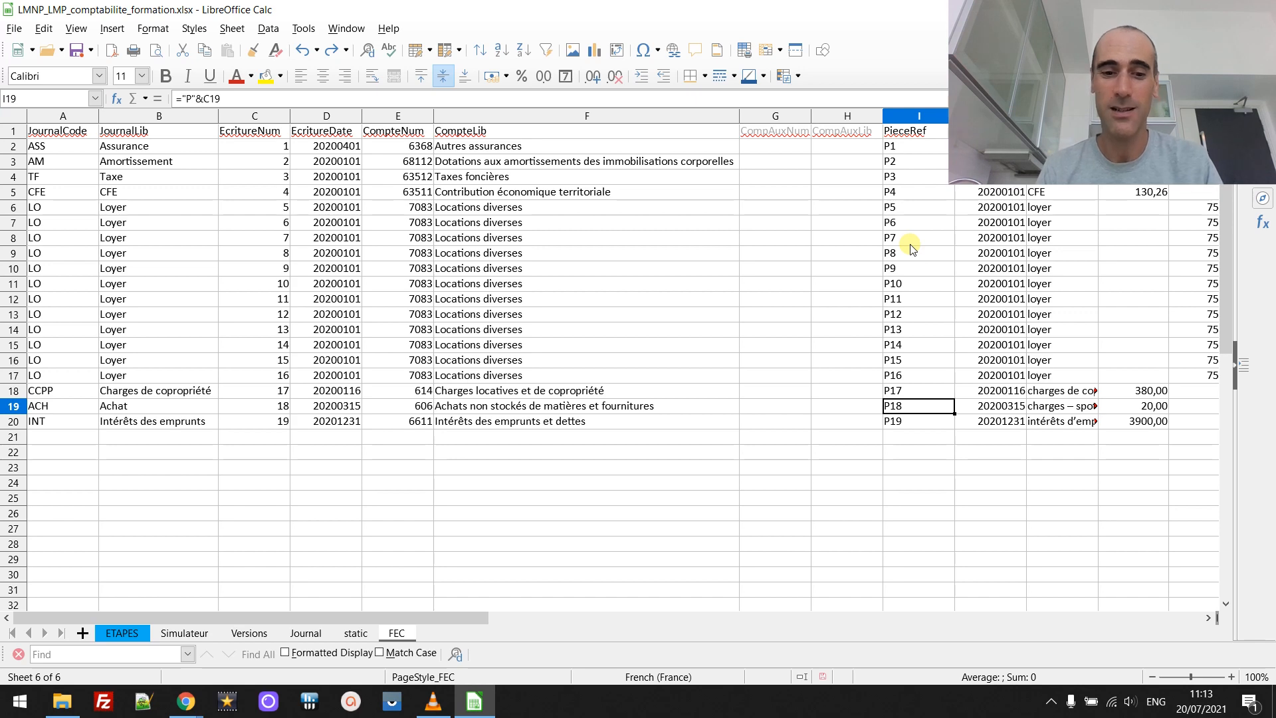
Step: Look across row 19 from PieceRef past the Debit and Credit columns to column N, and return to PieceRef
key("shift+Right")
key("Right")
key("Right")
key("Right")
key("Right")
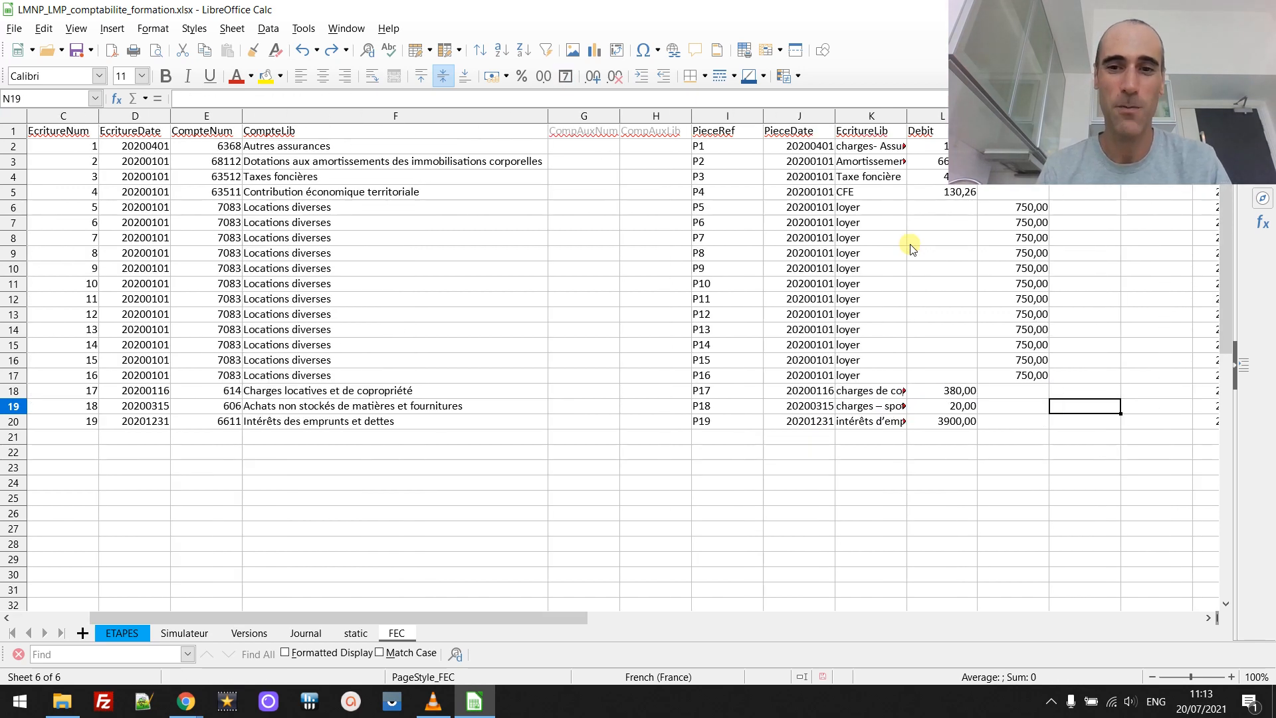
key("Left")
key("Left")
key("Left")
key("Left")
key("Left")
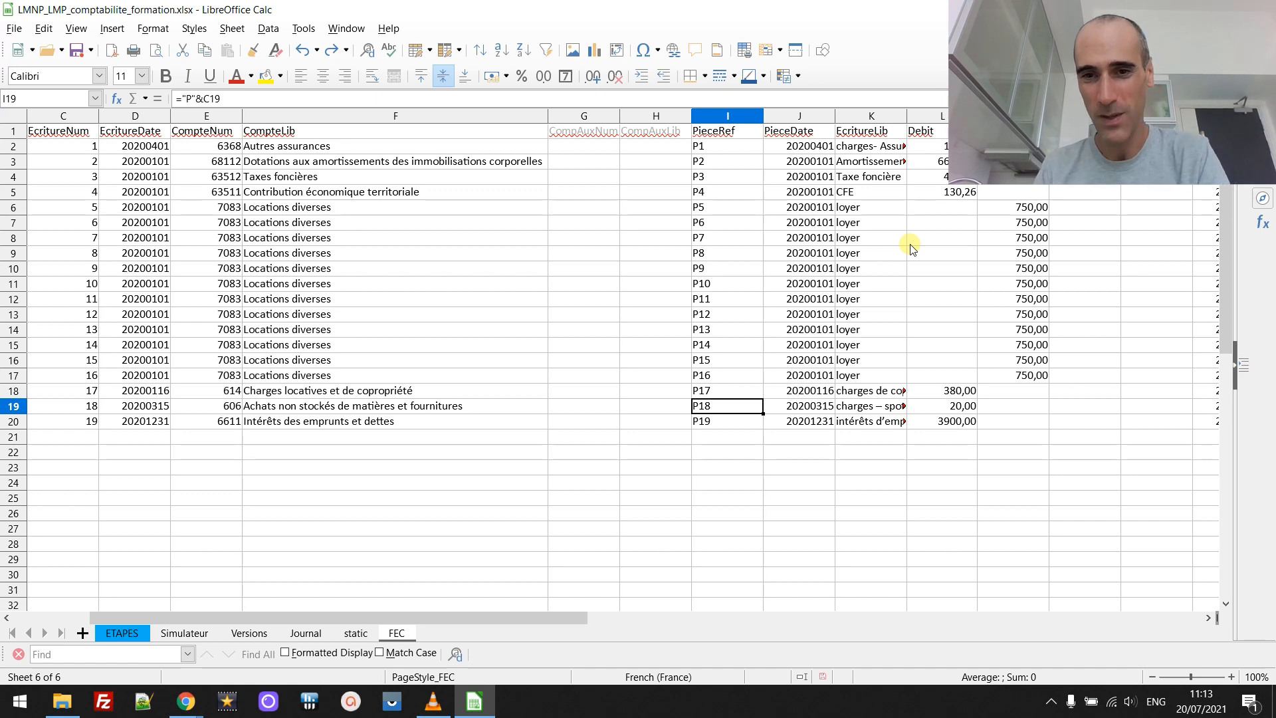
Step: Examine the PieceDate formula in J2 and the EcritureLib references to the Journal in K2 and K20
left_click(821, 148)
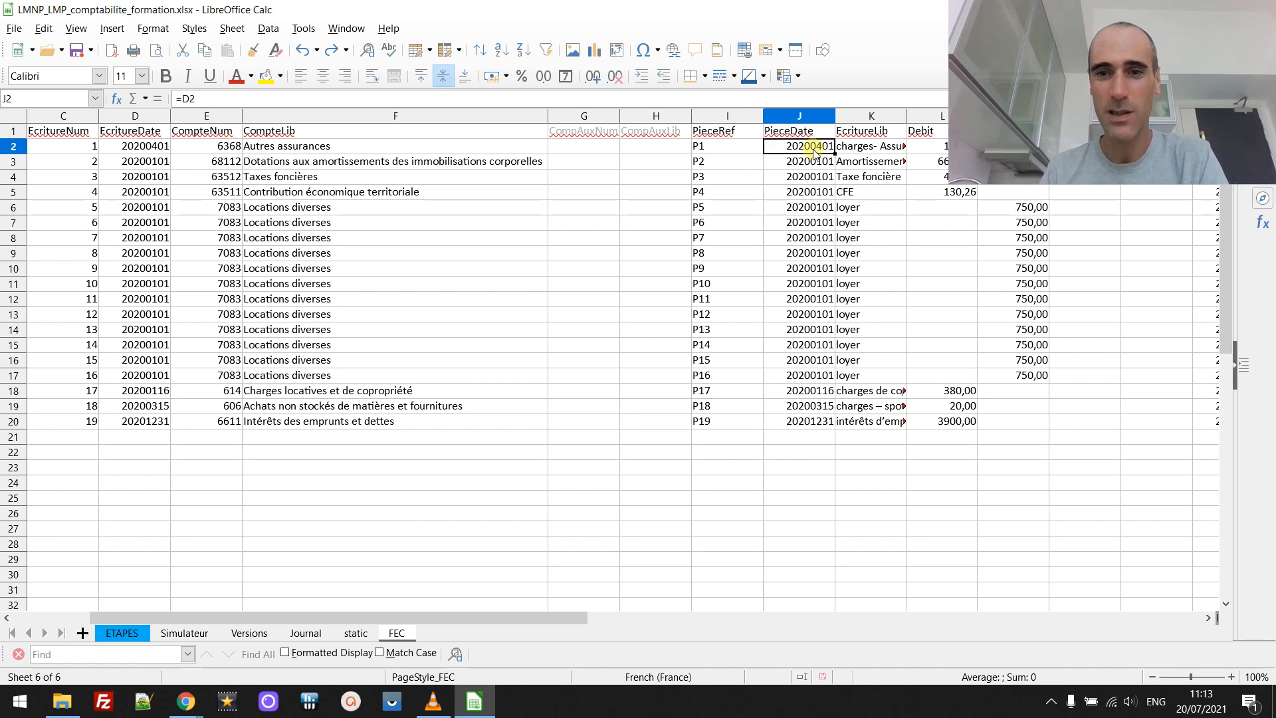
left_click(872, 149)
left_click(873, 422)
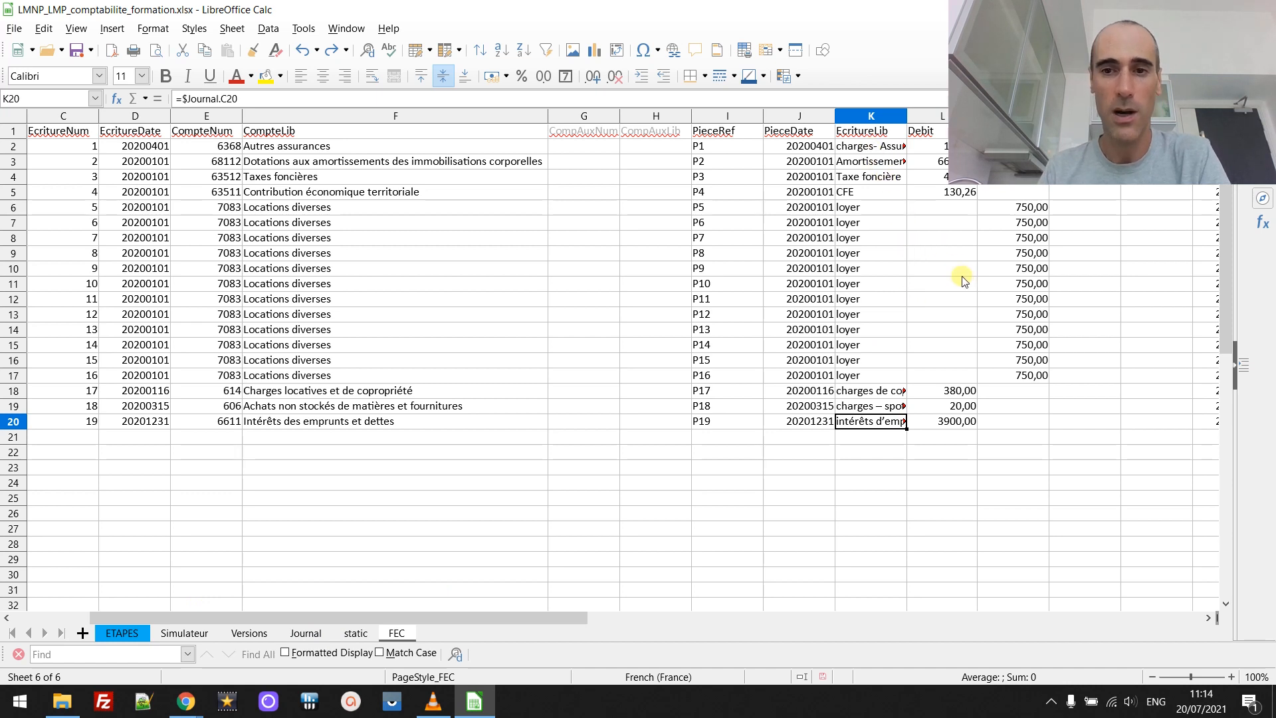
Step: Examine the Debit and Credit headers and go through the Debit formulas in L2:L5 for negative Journal amounts
left_click(944, 146)
key("Up")
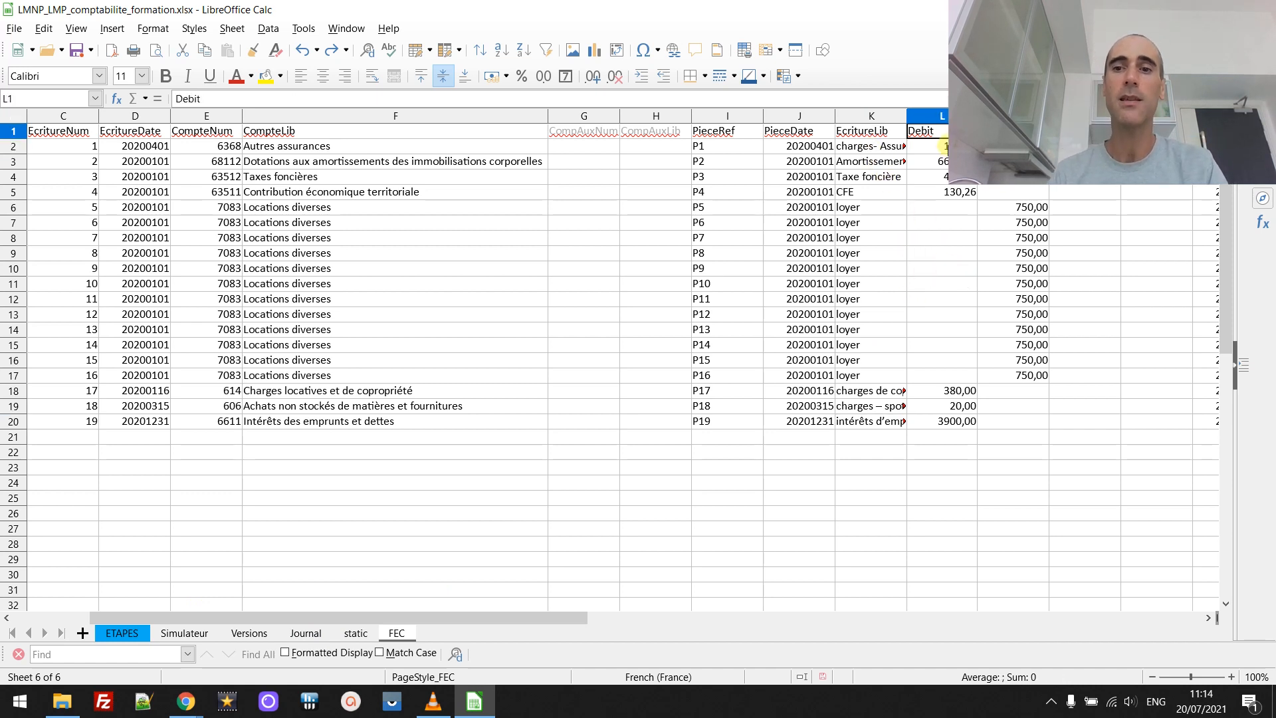
key("Right")
key("Left")
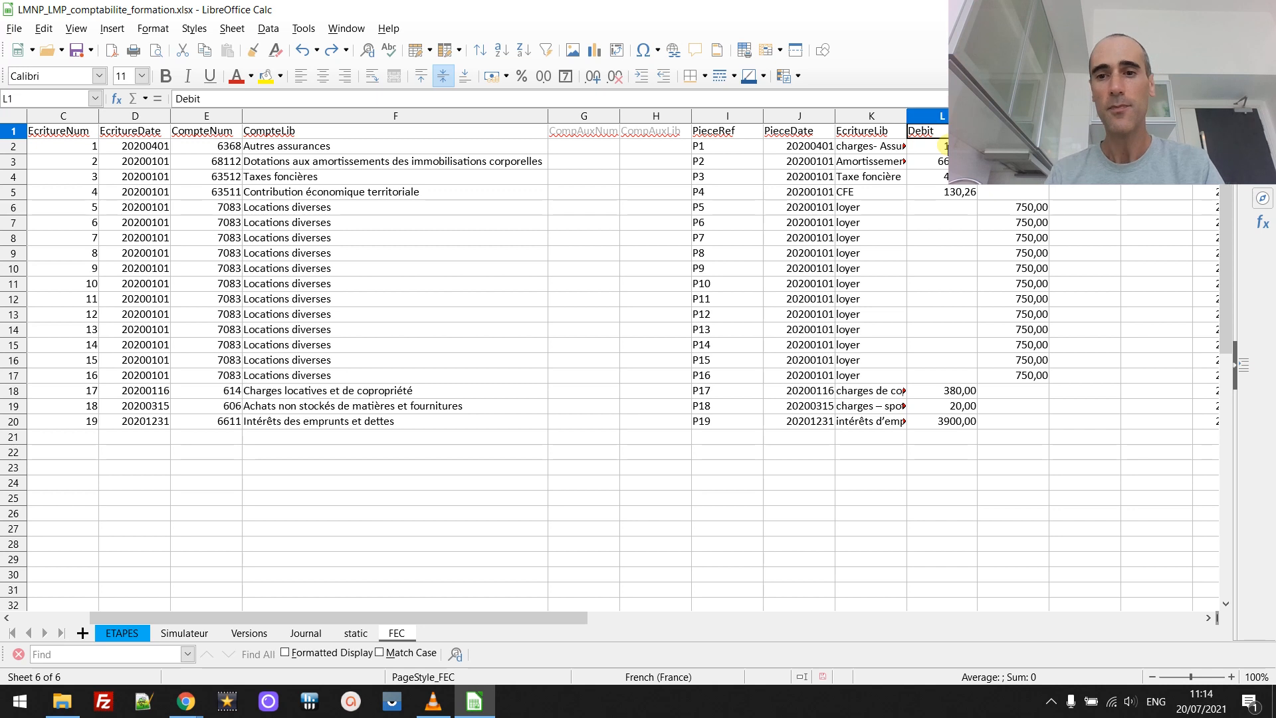
key("Down")
key("Down")
key("Down")
key("Down")
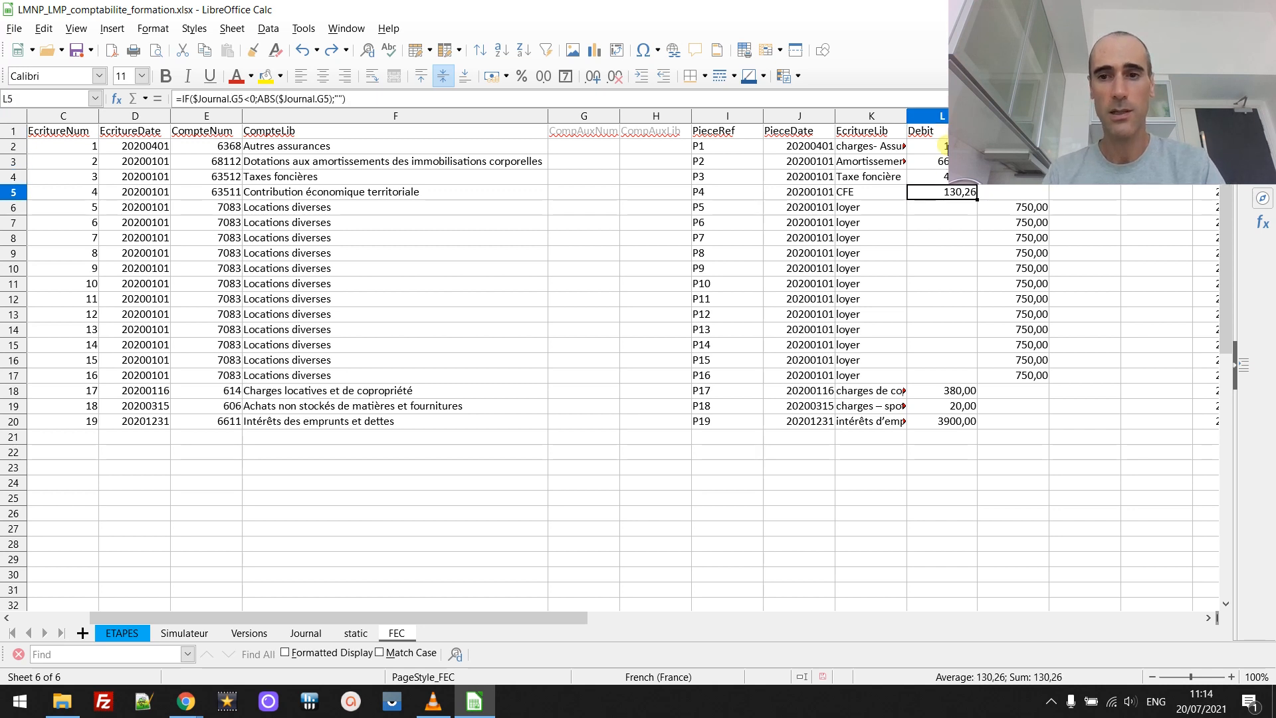
key("Up")
key("Up")
key("Up")
key("Up")
key("Down")
key("Down")
key("Down")
key("Down")
key("Down")
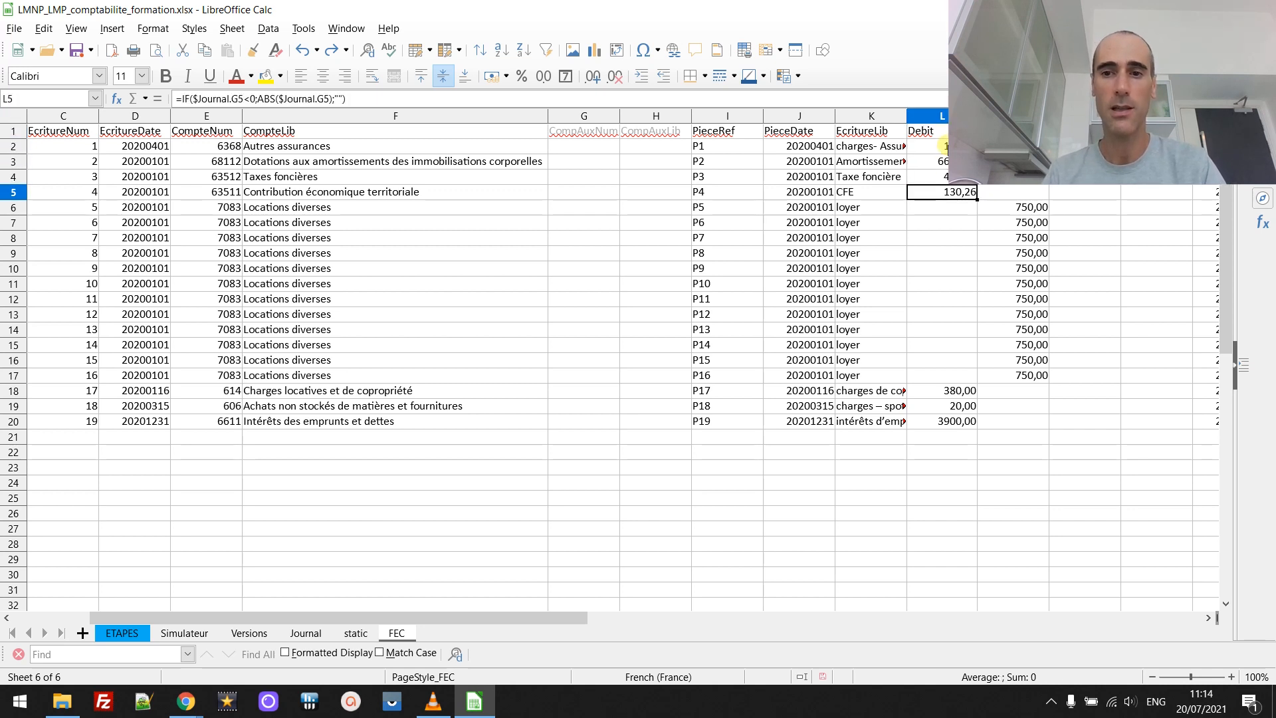
Step: Select M6:M20 in the Credit column to examine the rent amounts and the formula for positive Journal amounts
key("Right")
key("shift+Down")
key("shift+Down")
key("shift+Down")
key("shift+Down")
key("shift+Down")
key("shift+Down")
key("shift+Down")
key("shift+Down")
key("shift+Down")
key("shift+Down")
key("shift+Down")
key("shift+Down")
key("shift+Down")
key("shift+Down")
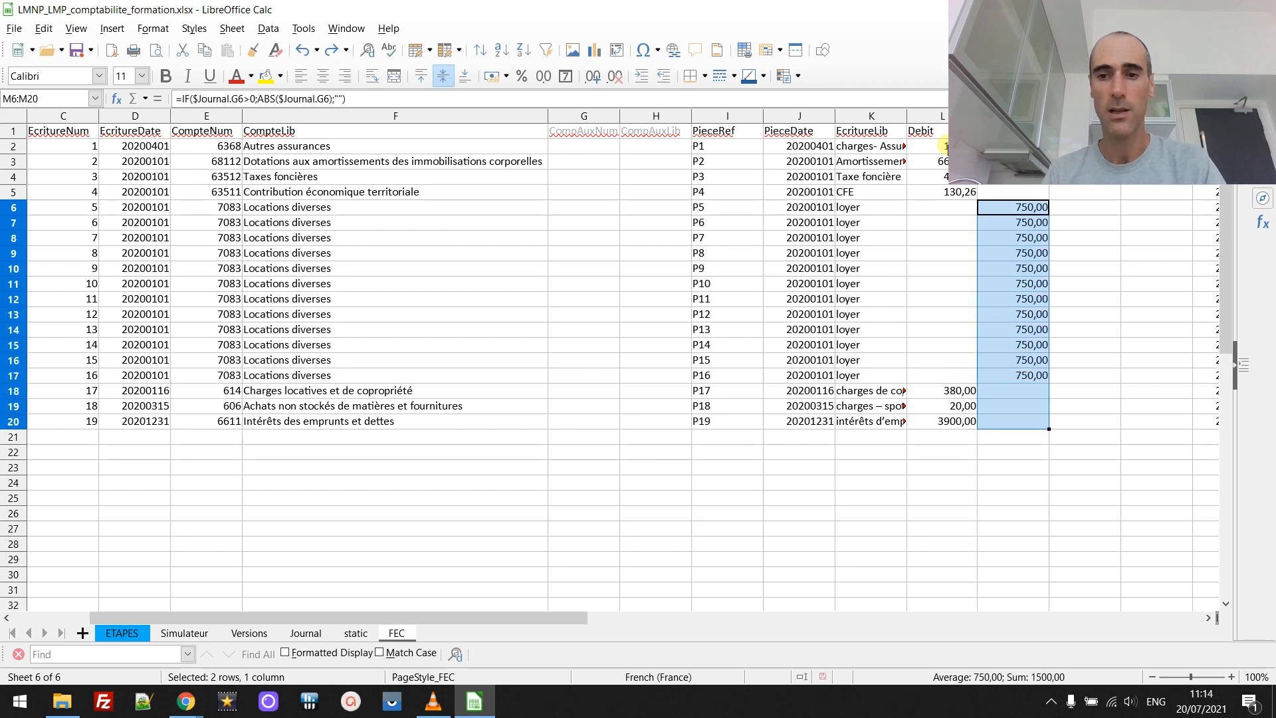
key("Right")
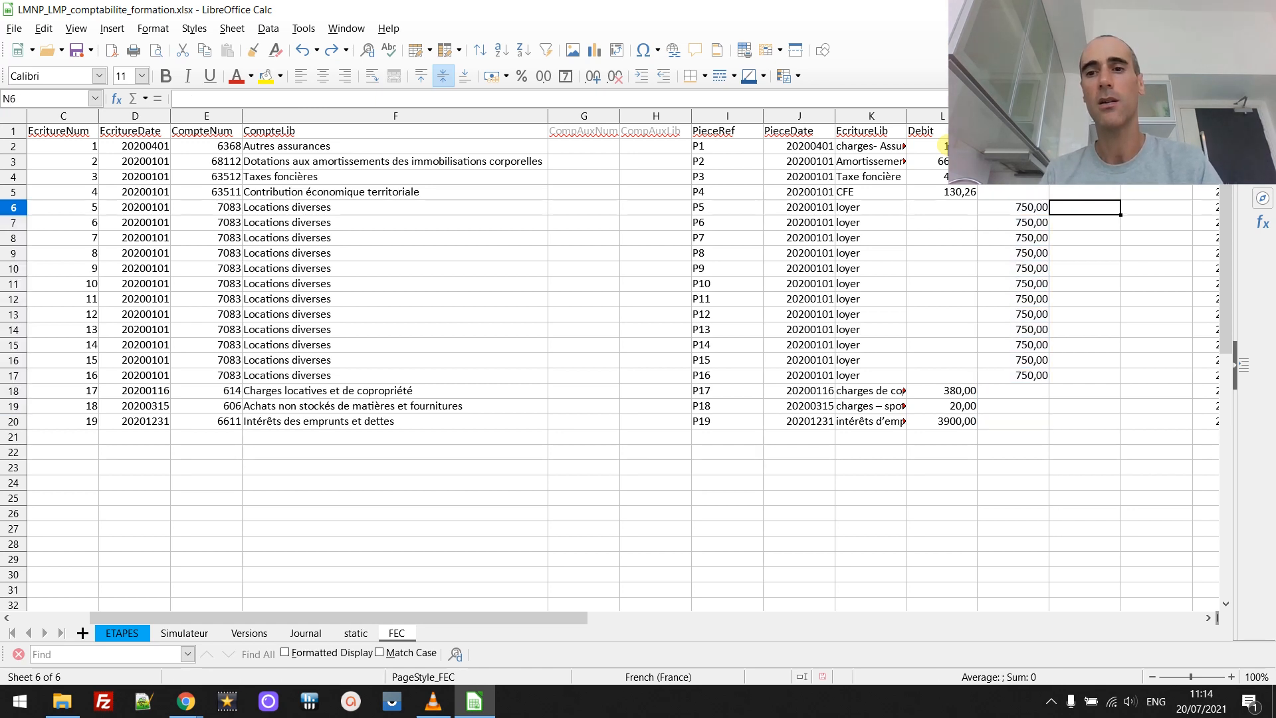
Step: Review the ValidDate column and the empty EcritureLet, DateLet, Montantdevise and Idevise columns, and return to A2
key("Right")
key("Right")
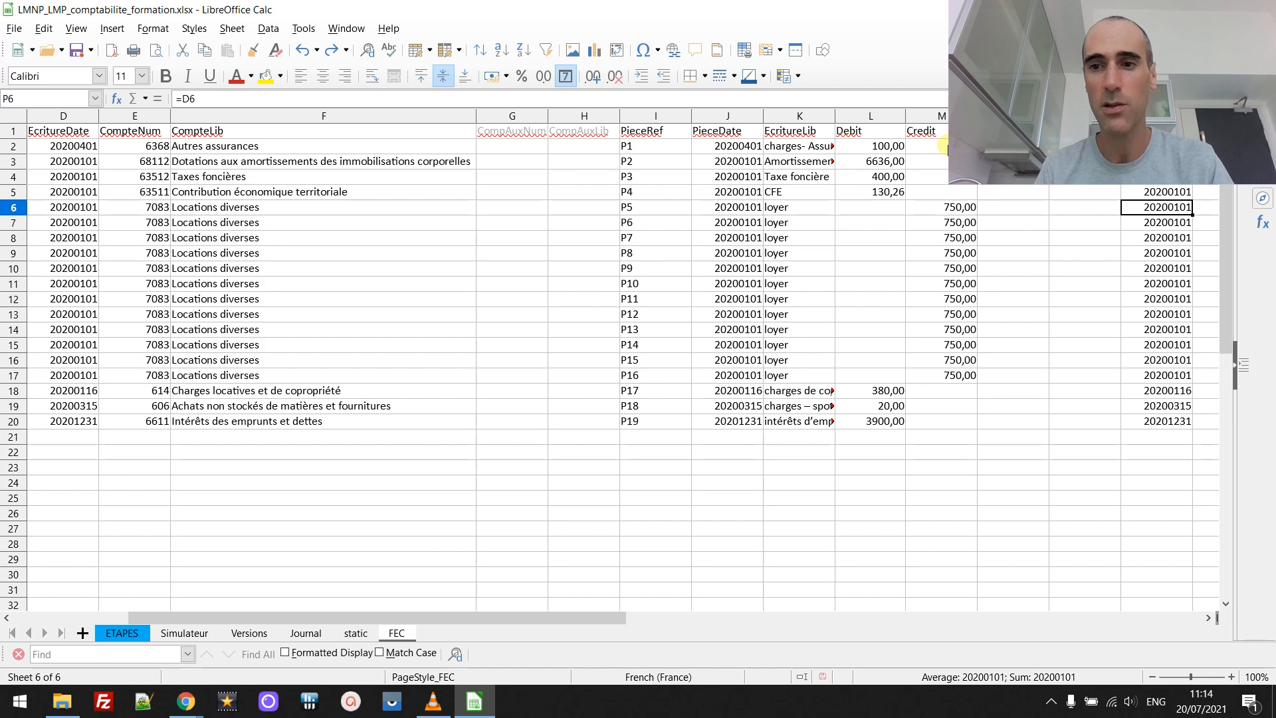
key("Right")
key("Right")
key("Right")
key("Left")
key("Left")
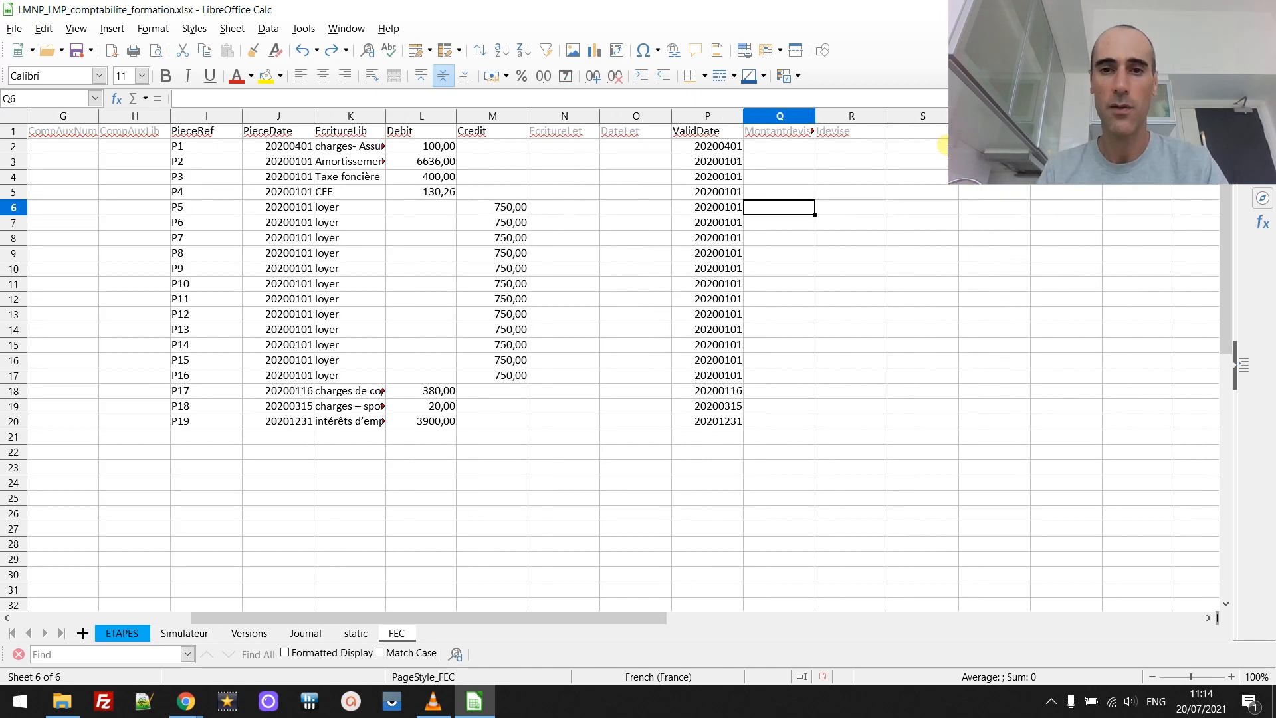
key("Left")
key("Up")
key("Up")
key("Up")
key("Up")
key("Left")
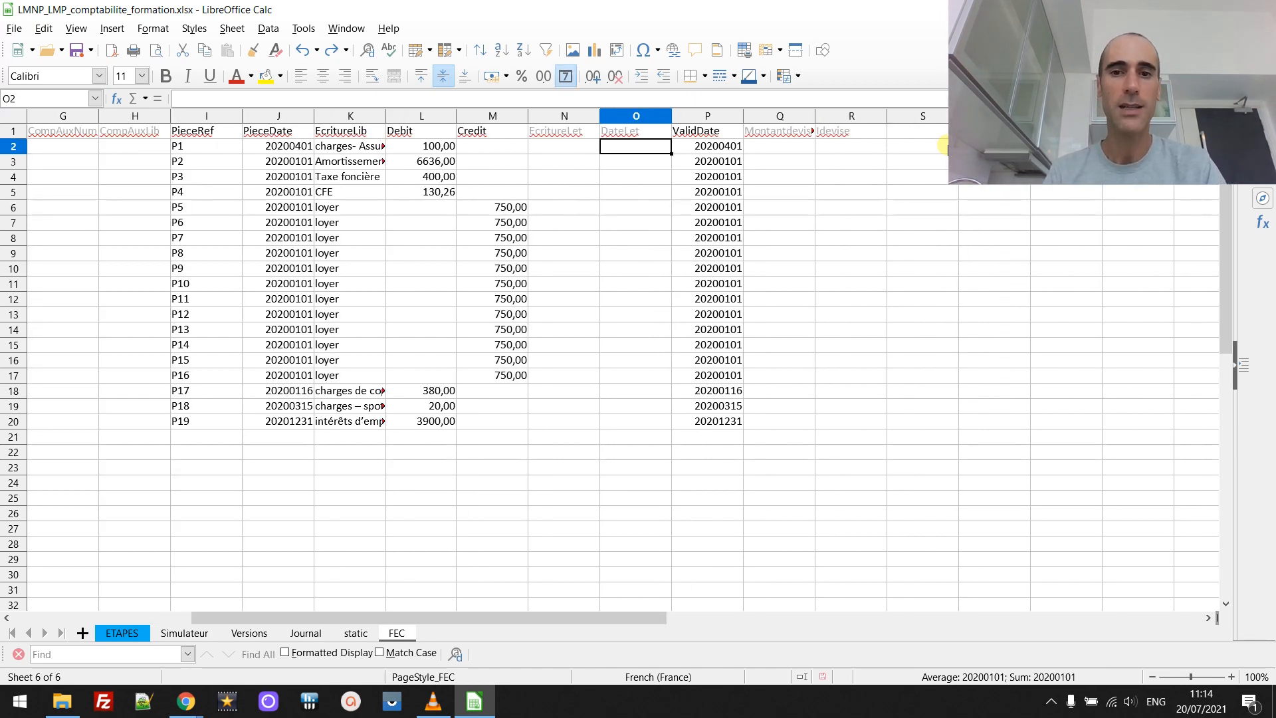
key("Left")
key("Home")
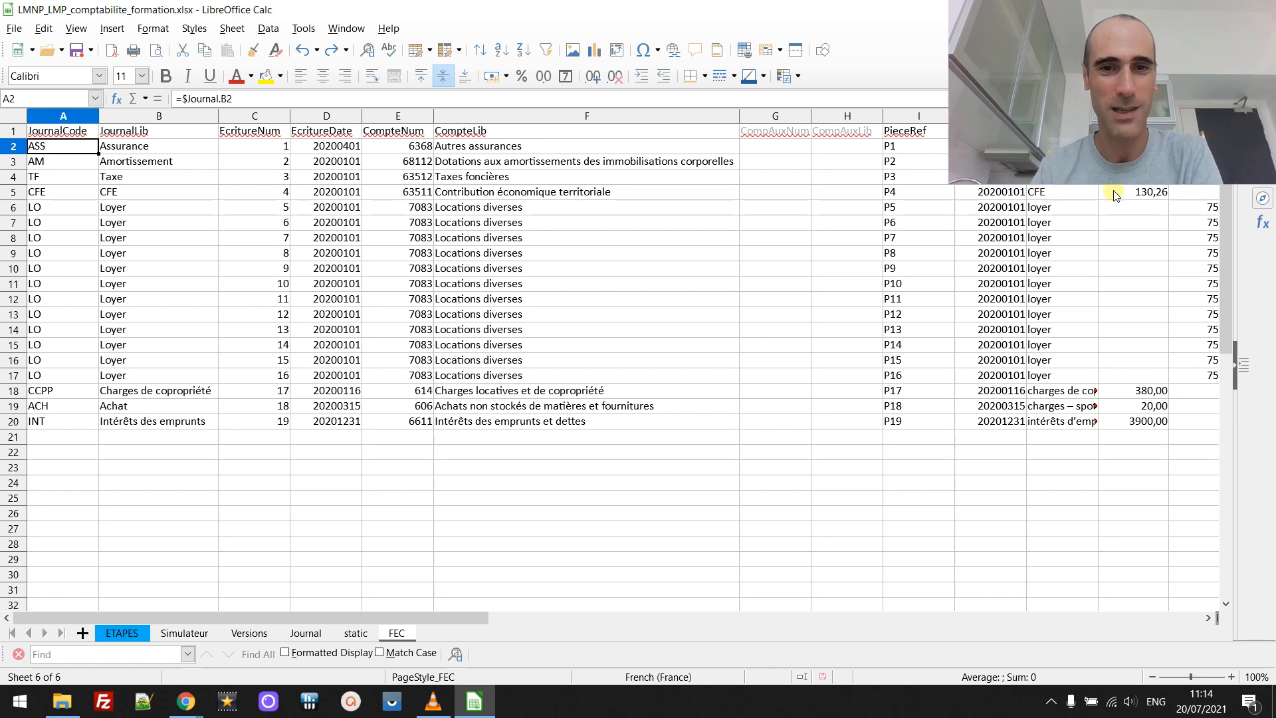
Step: Switch from the FEC sheet to the Journal sheet and inspect the Taxe foncière amount in G4
left_click(701, 268)
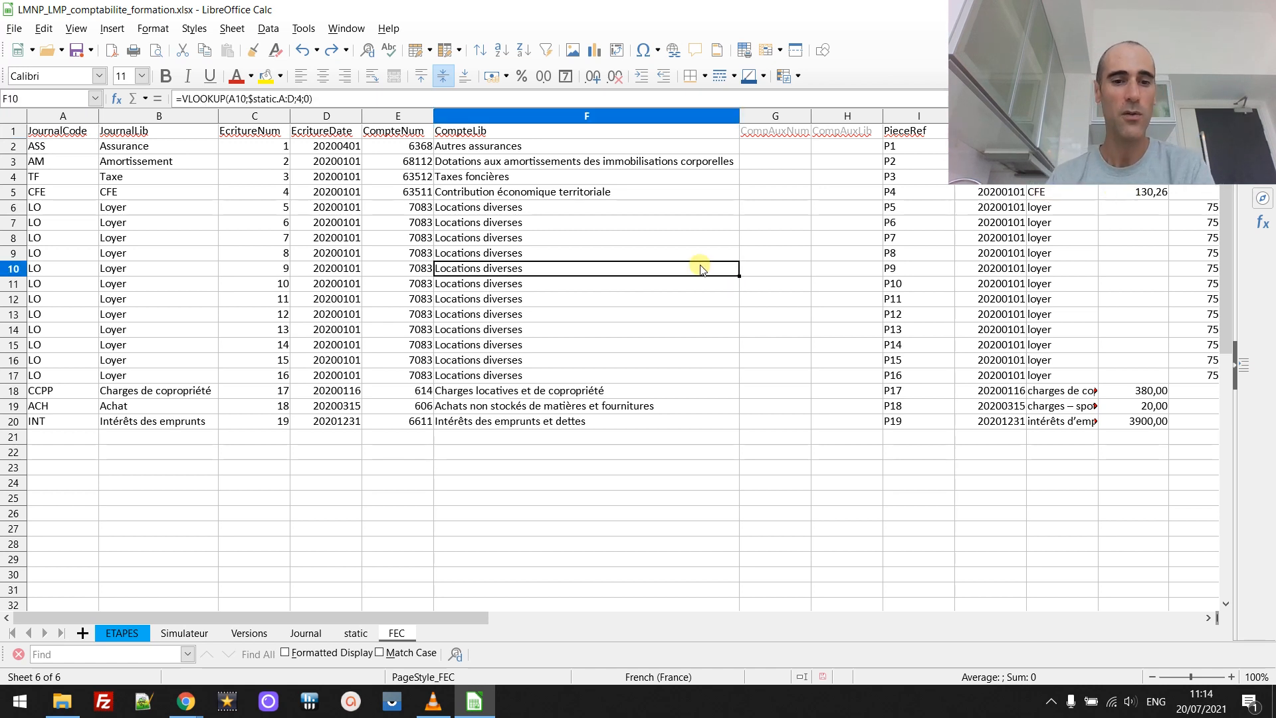
left_click(315, 633)
left_click(394, 633)
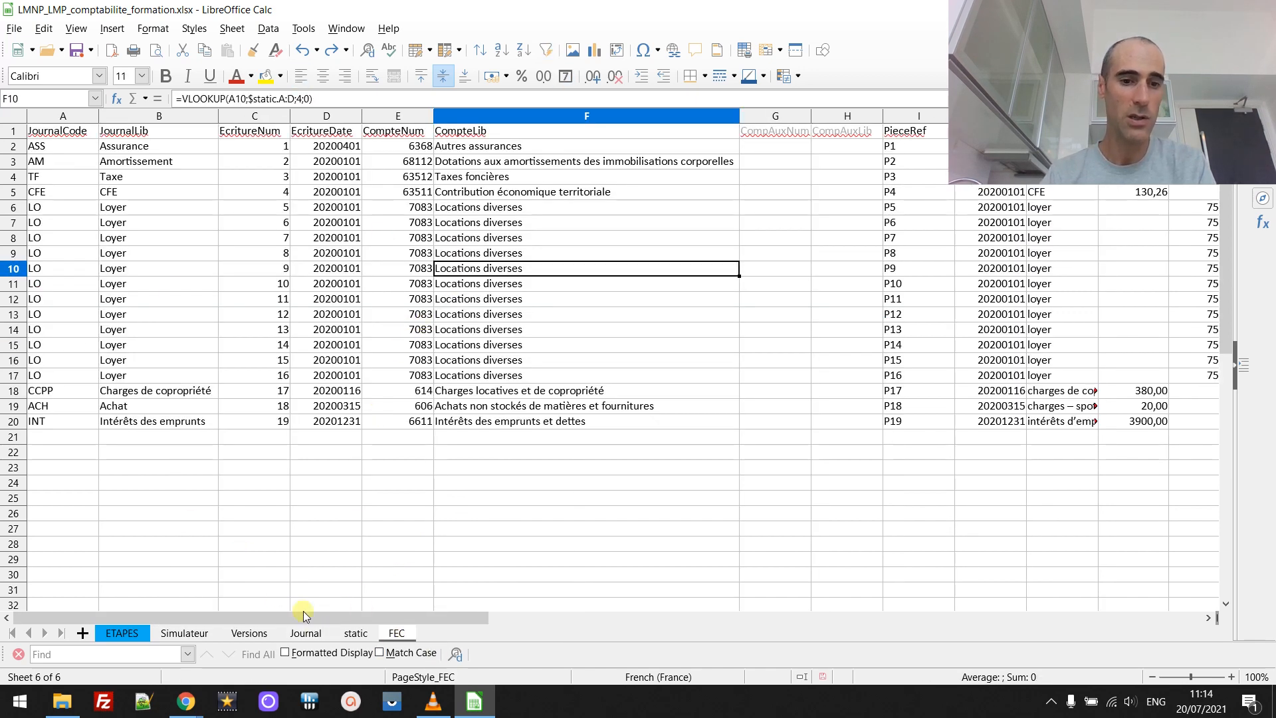
left_click(306, 632)
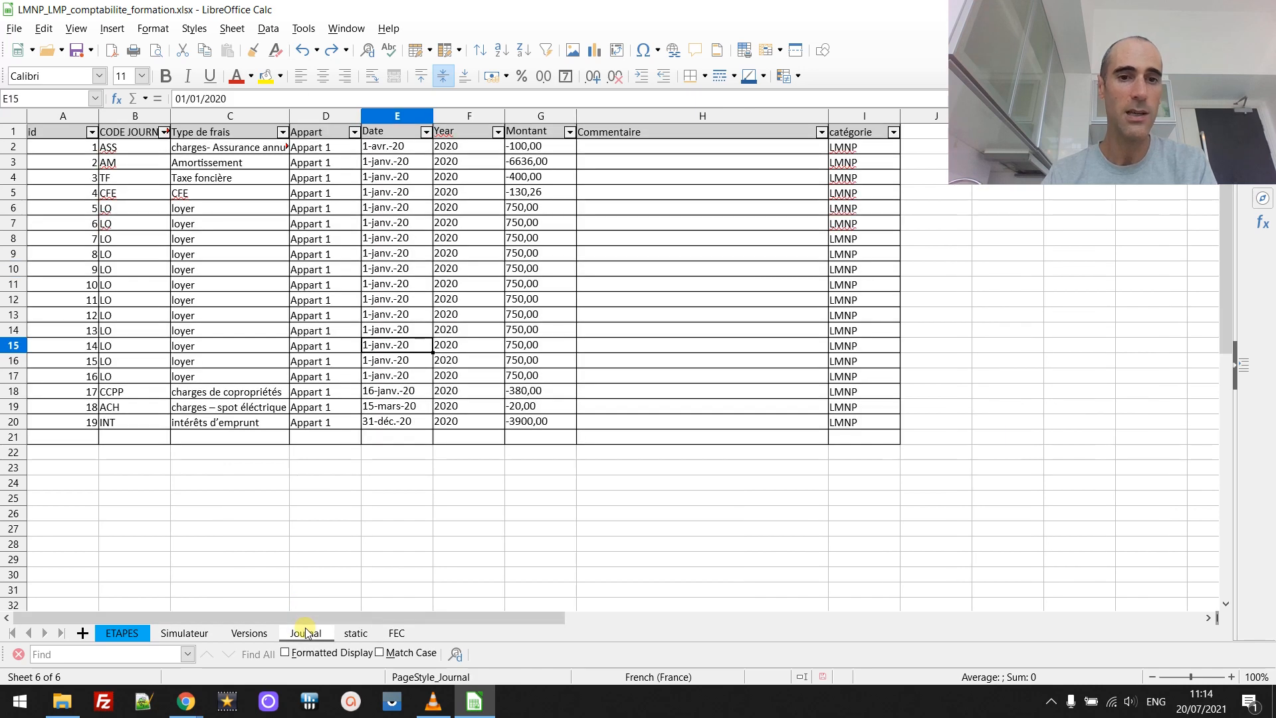
left_click(540, 179)
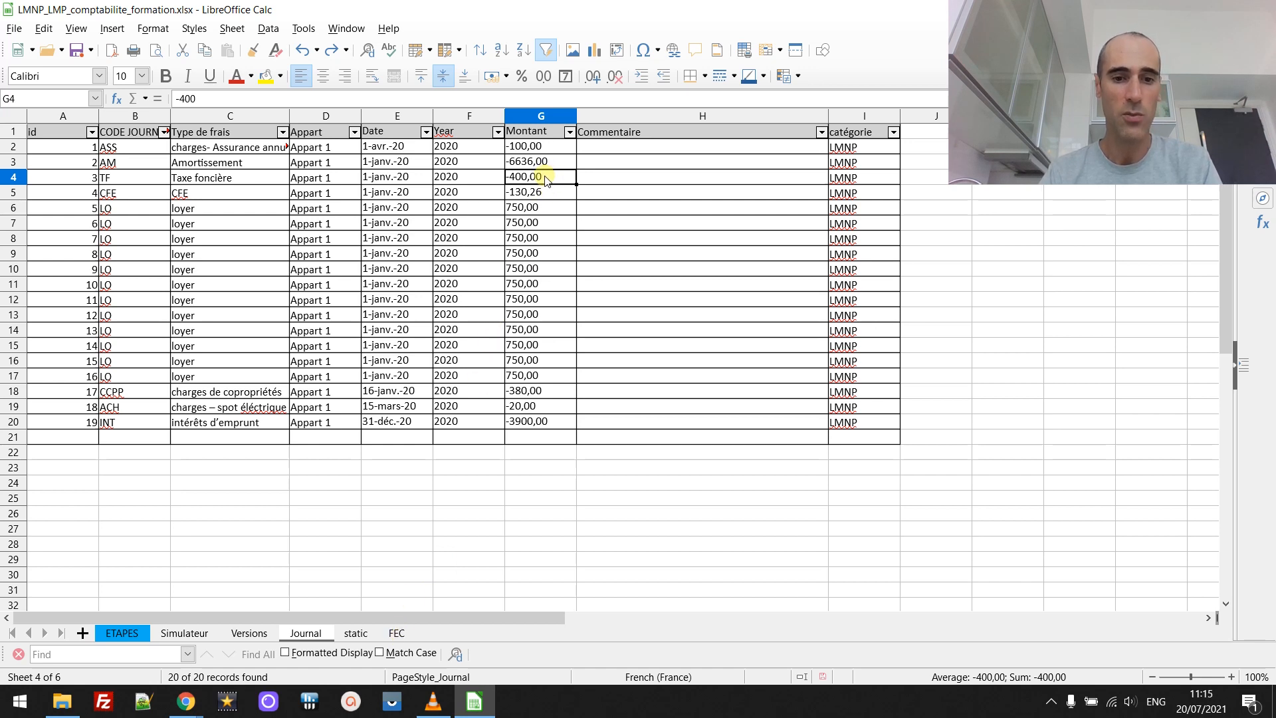
Step: Display the Debit formula in L4 of the FEC sheet to examine its Journal.G4 reference, and leave it unedited
left_click(397, 633)
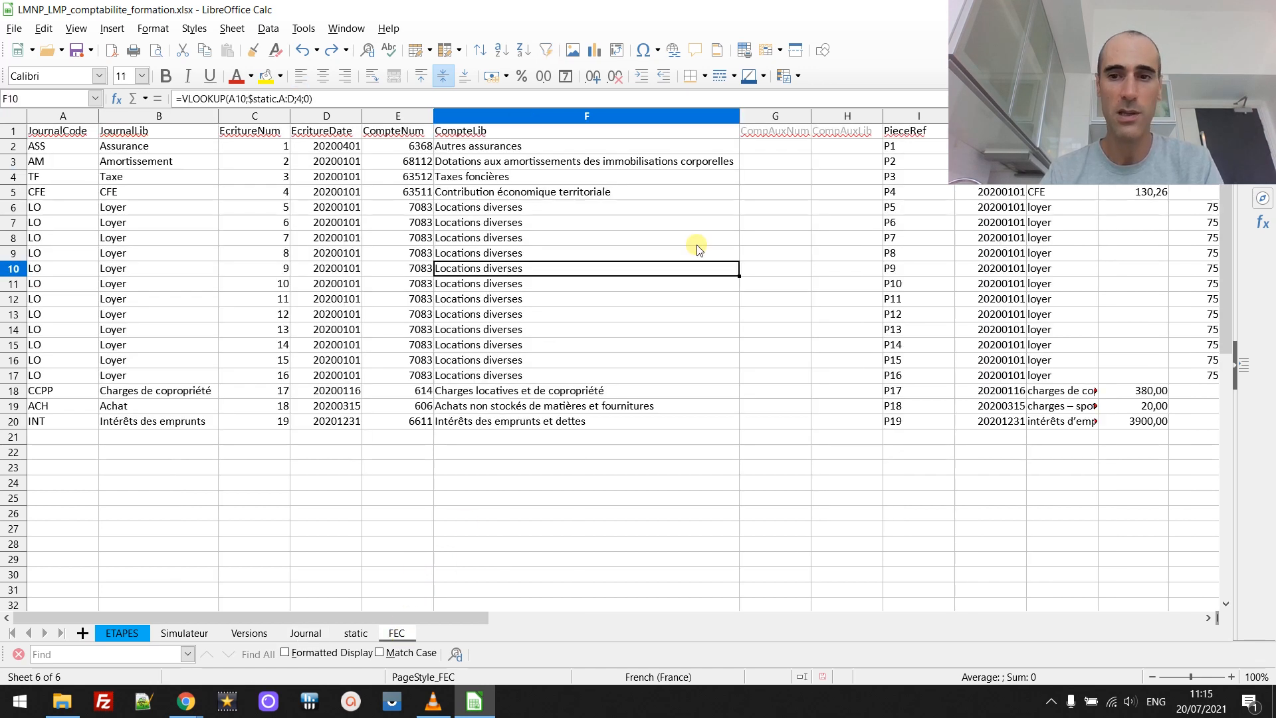
double_click(1134, 177)
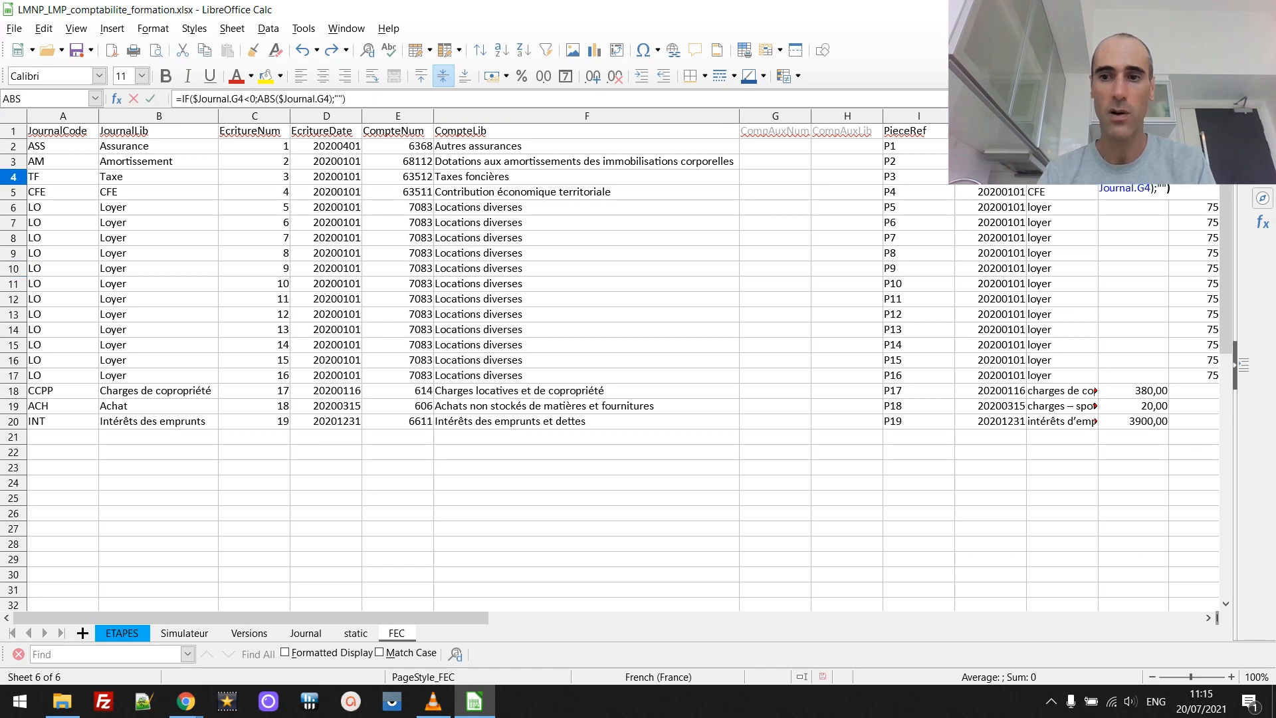
left_click(930, 300)
key("Escape")
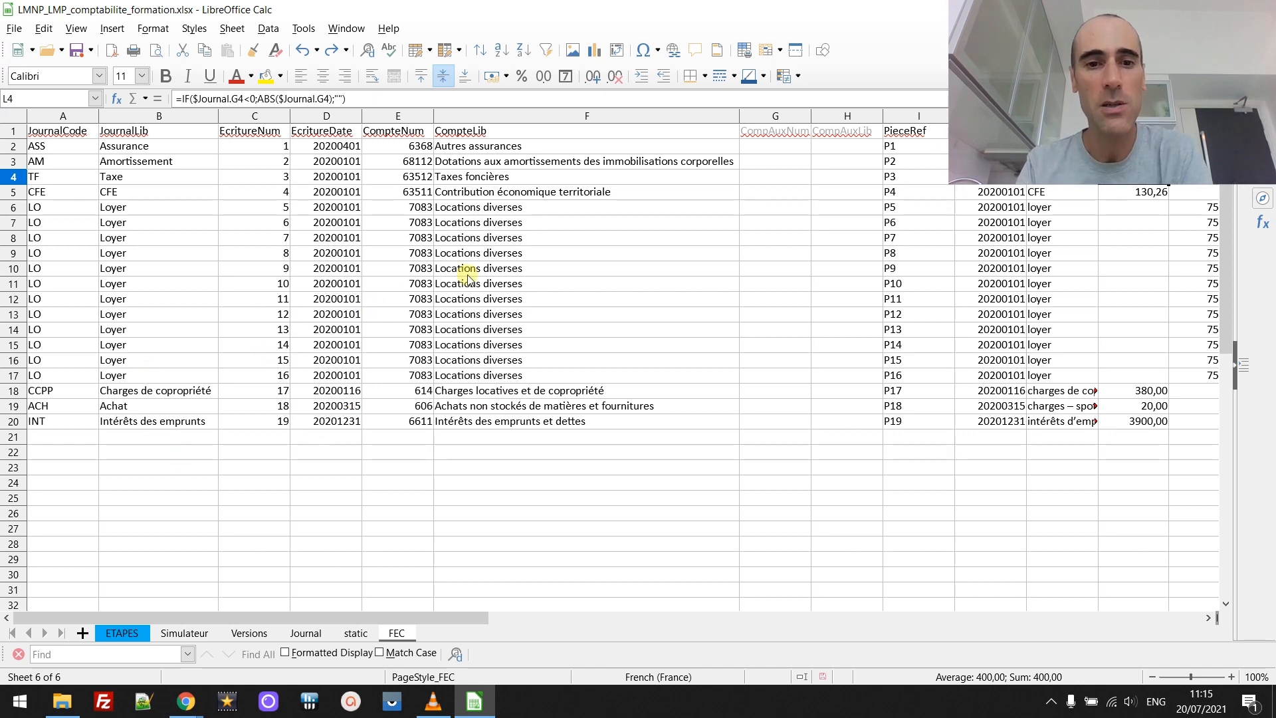
Step: Start saving the FEC sheet under a new file in the testeur folder, with Text CSV (*.csv) as the file type
left_click(500, 268)
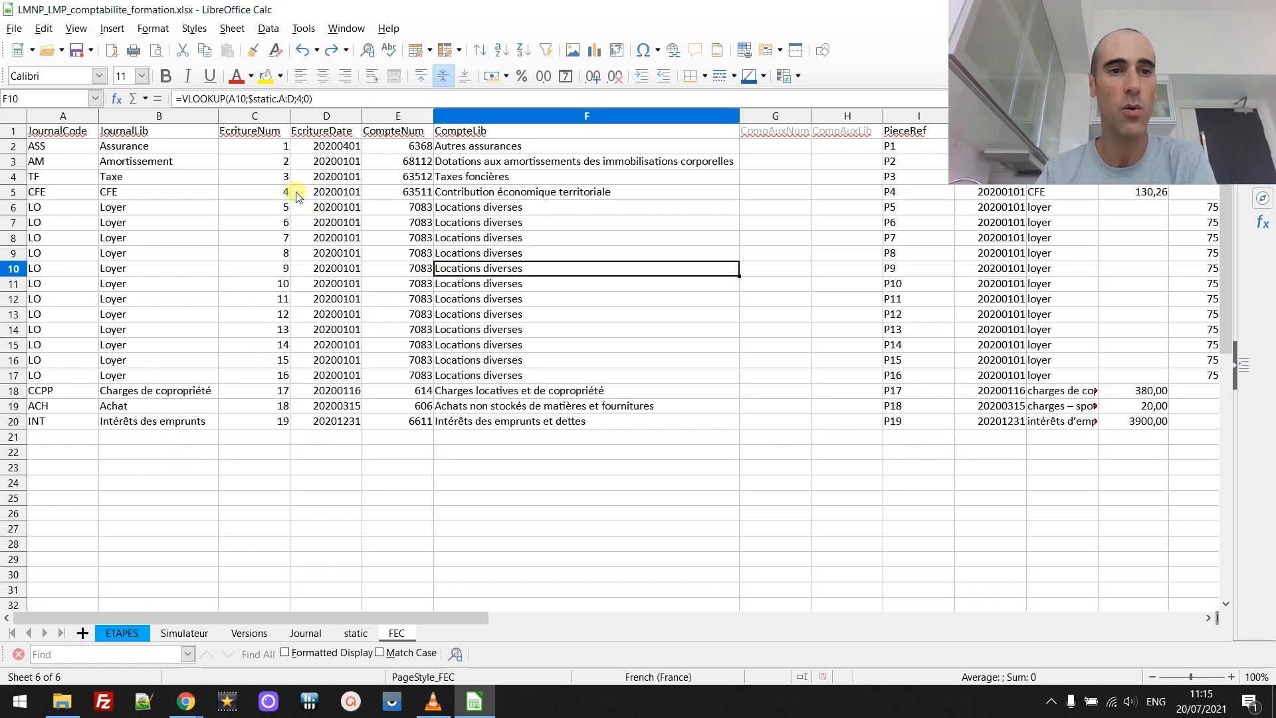
left_click(14, 29)
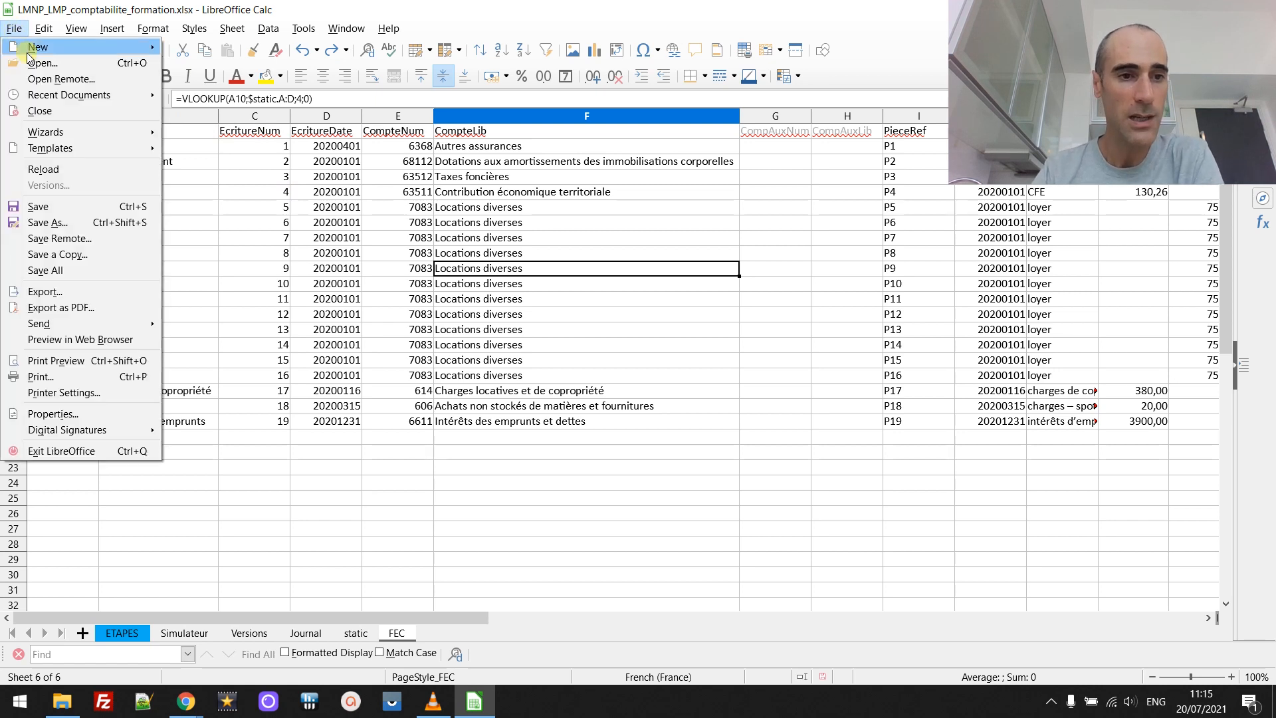
left_click(70, 229)
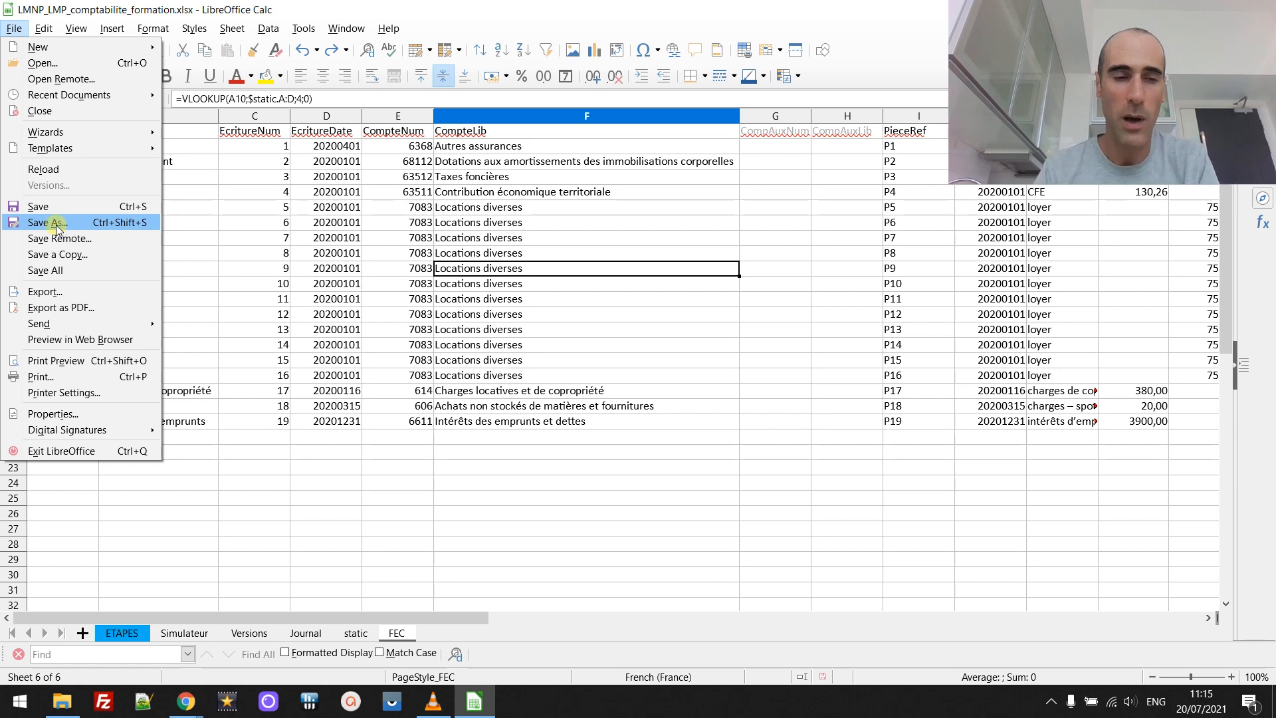
left_click(49, 222)
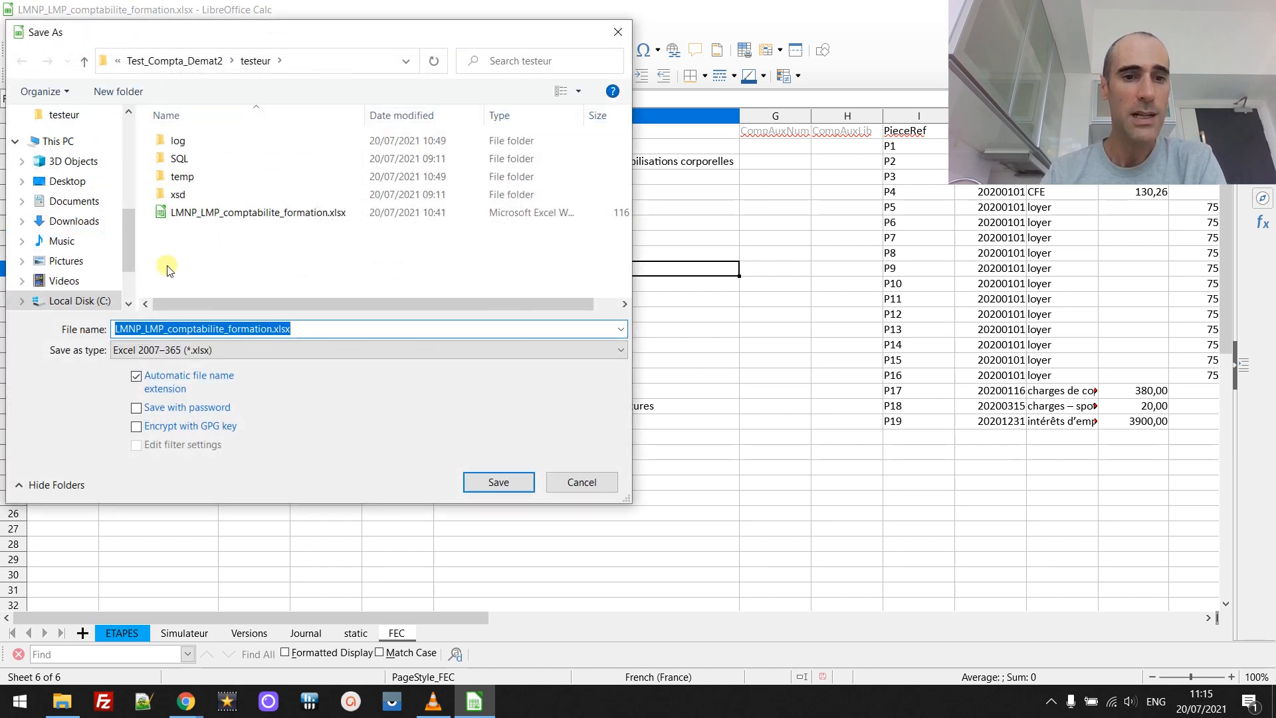
left_click(197, 351)
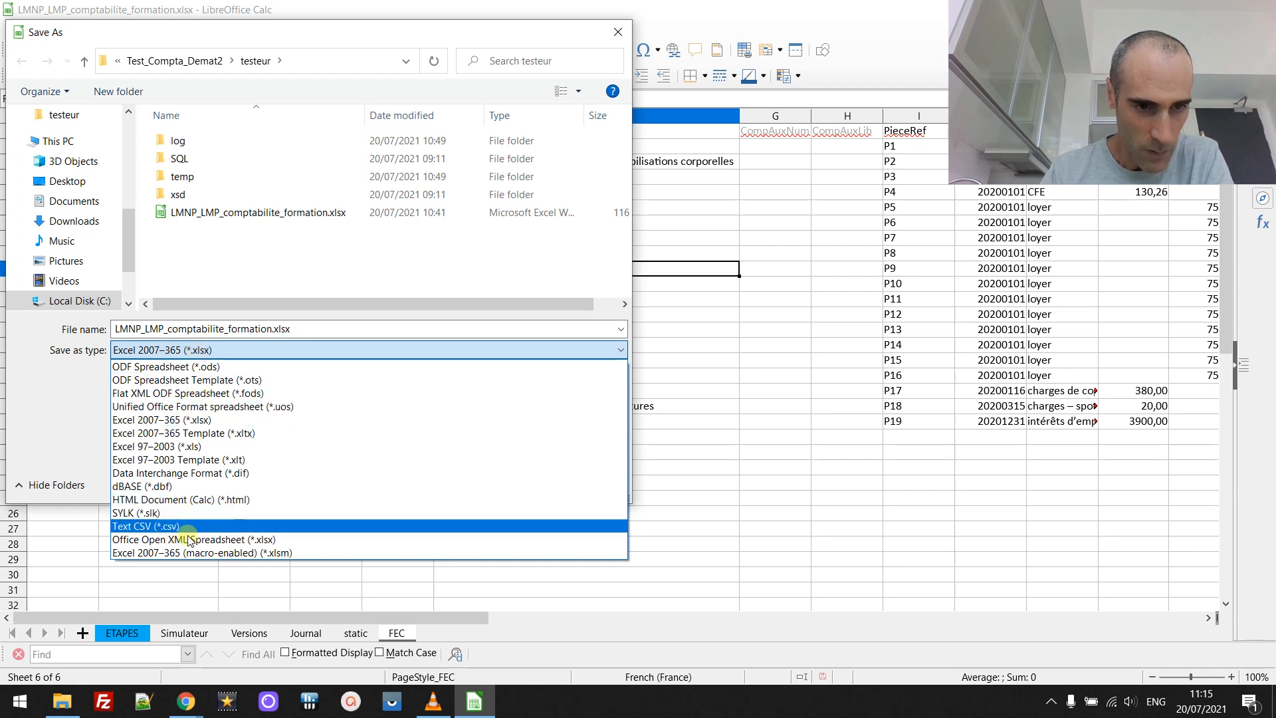
left_click(147, 526)
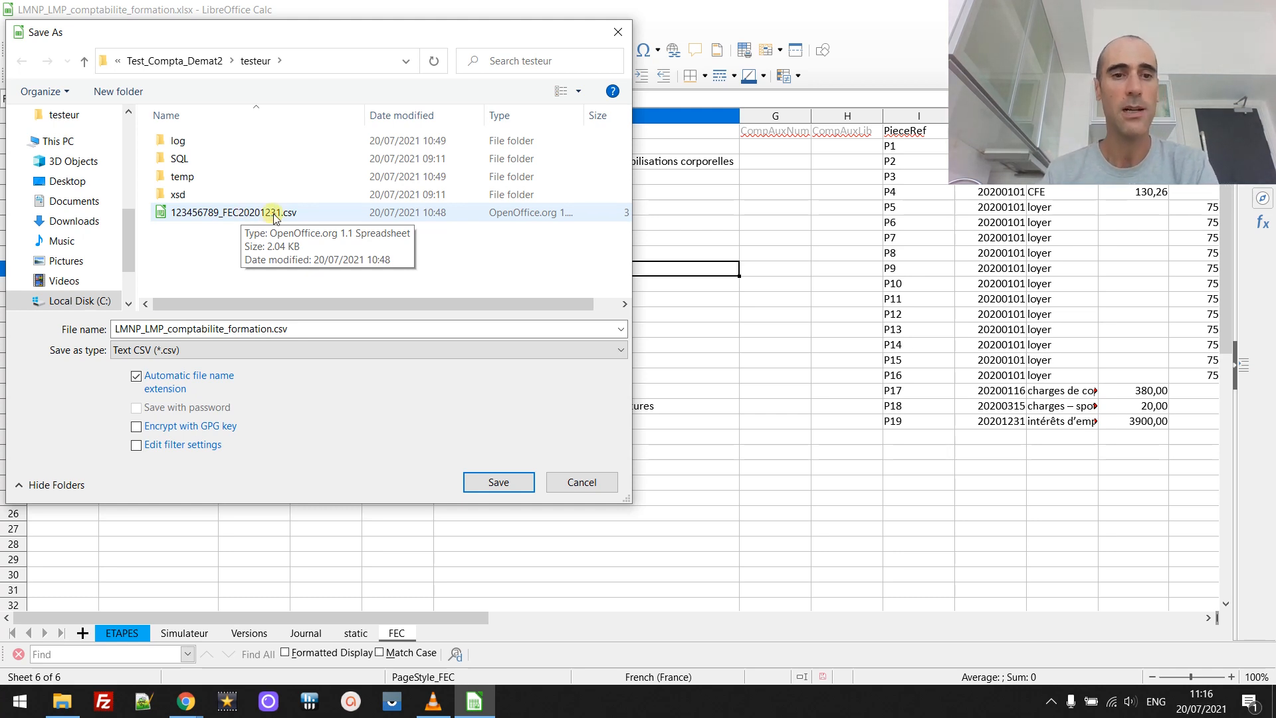
Step: Save over the existing 123456789_FEC20201231.csv, exporting with the Western Europe (Windows-1252/WinLatin 1) character set, Tab field delimiter and cell content as shown
left_click(269, 214)
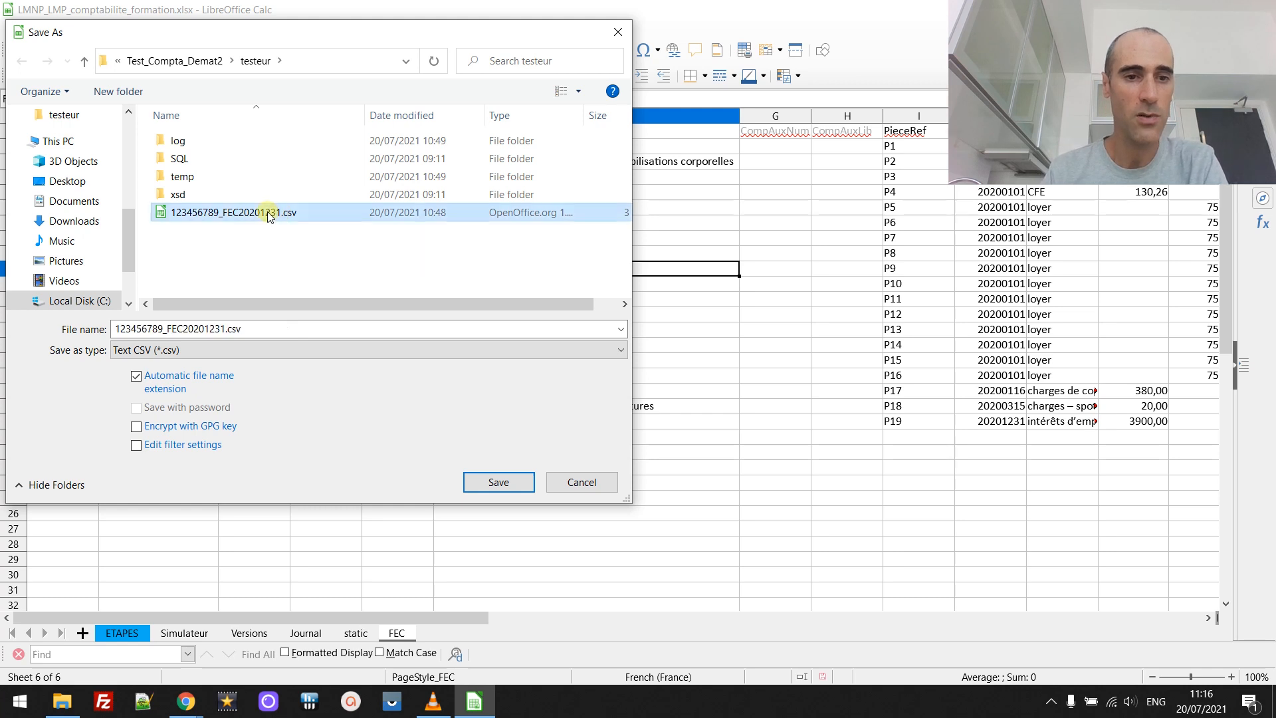
left_click(294, 325)
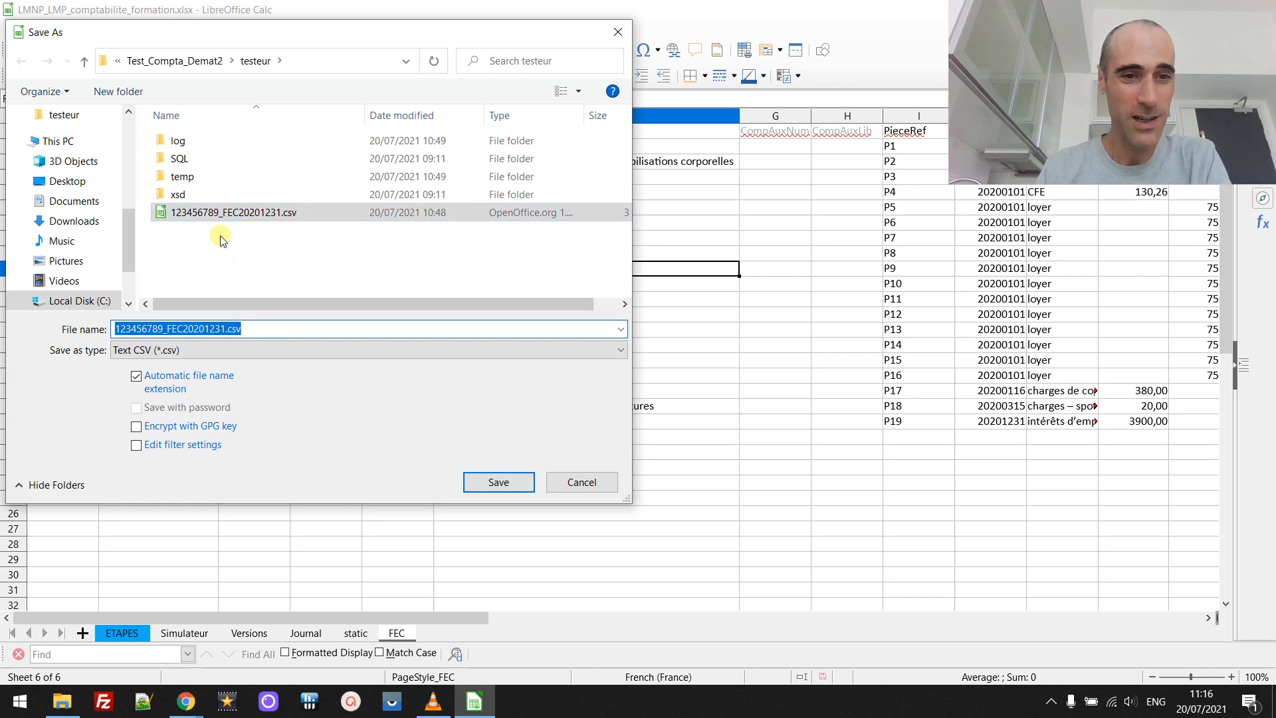
left_click(500, 483)
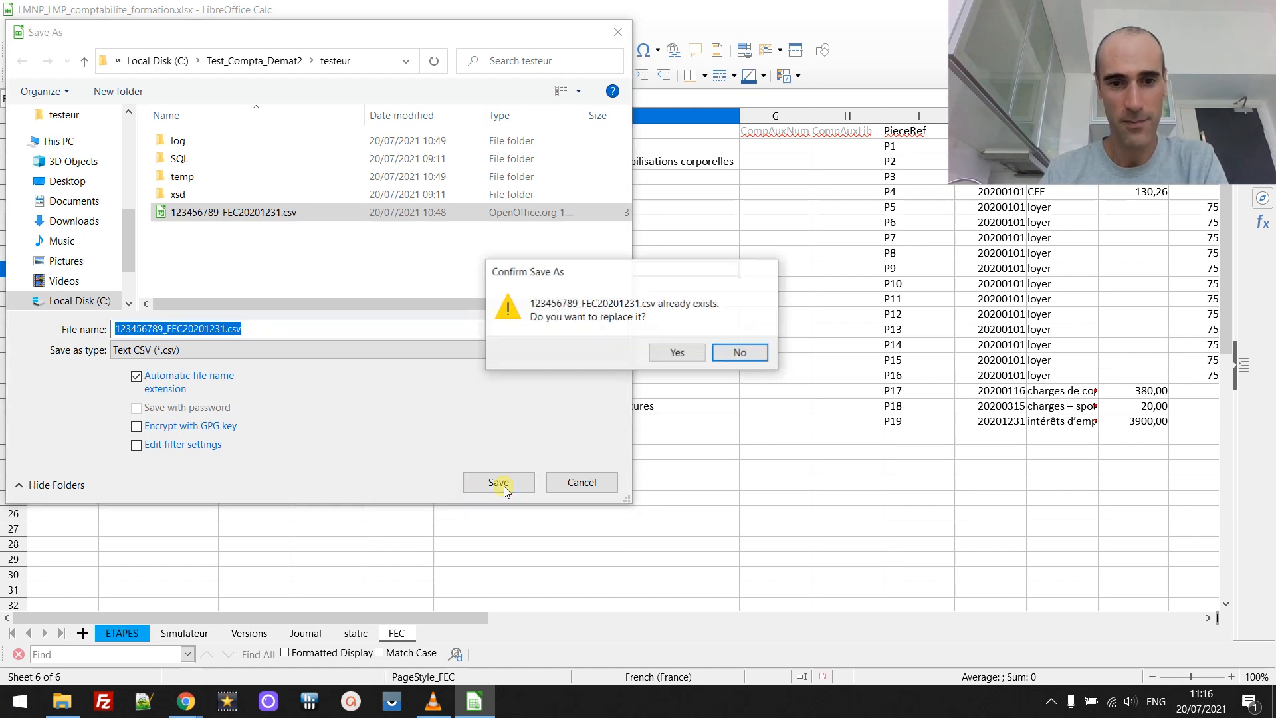
left_click(675, 352)
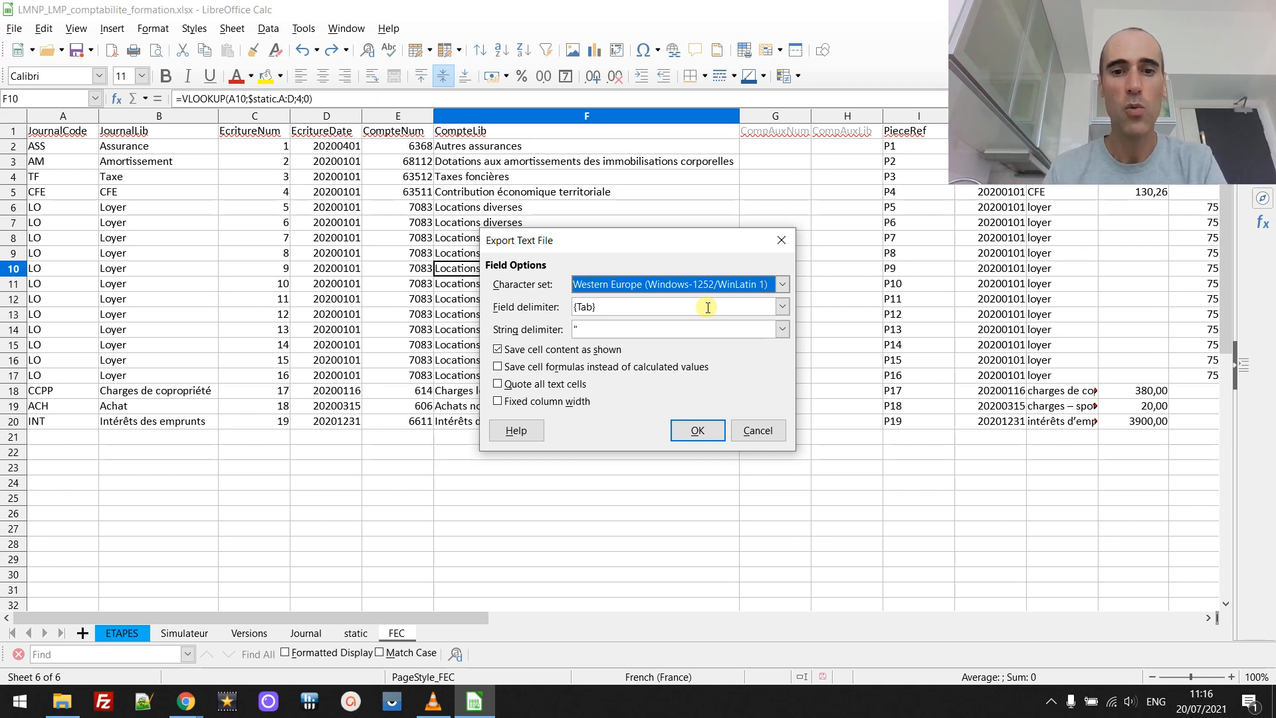
left_click(697, 432)
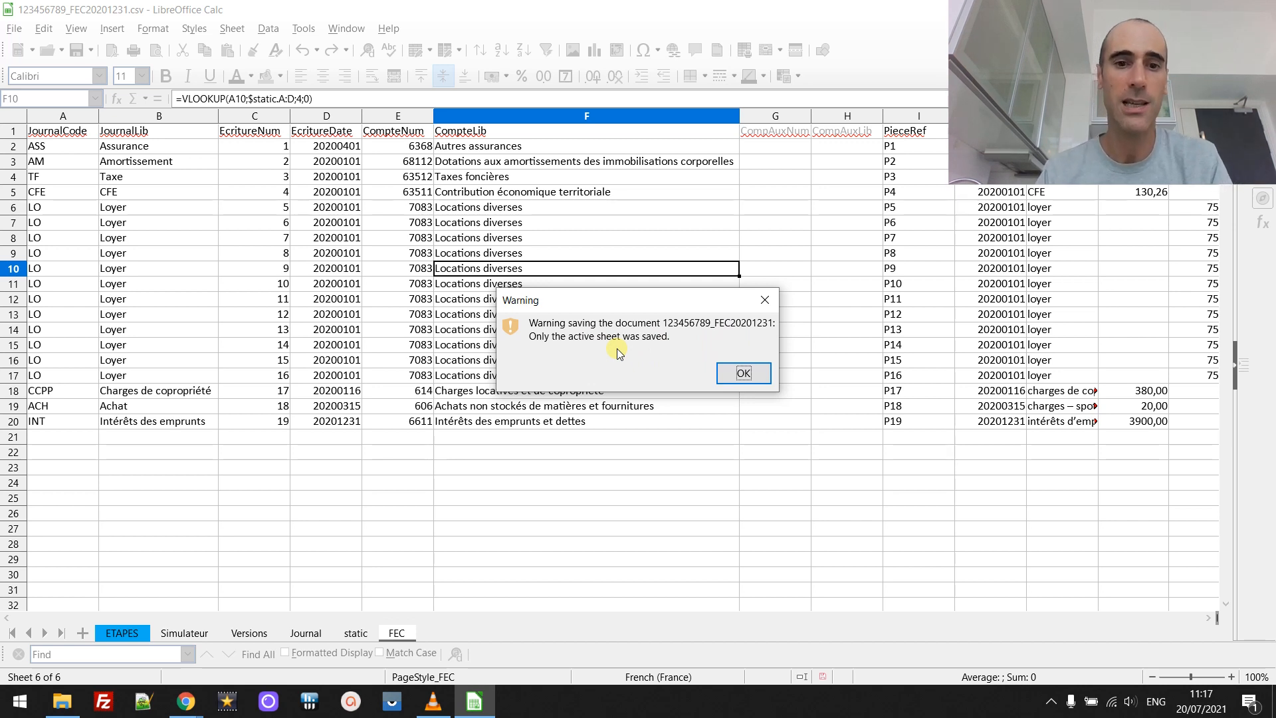
left_click(747, 380)
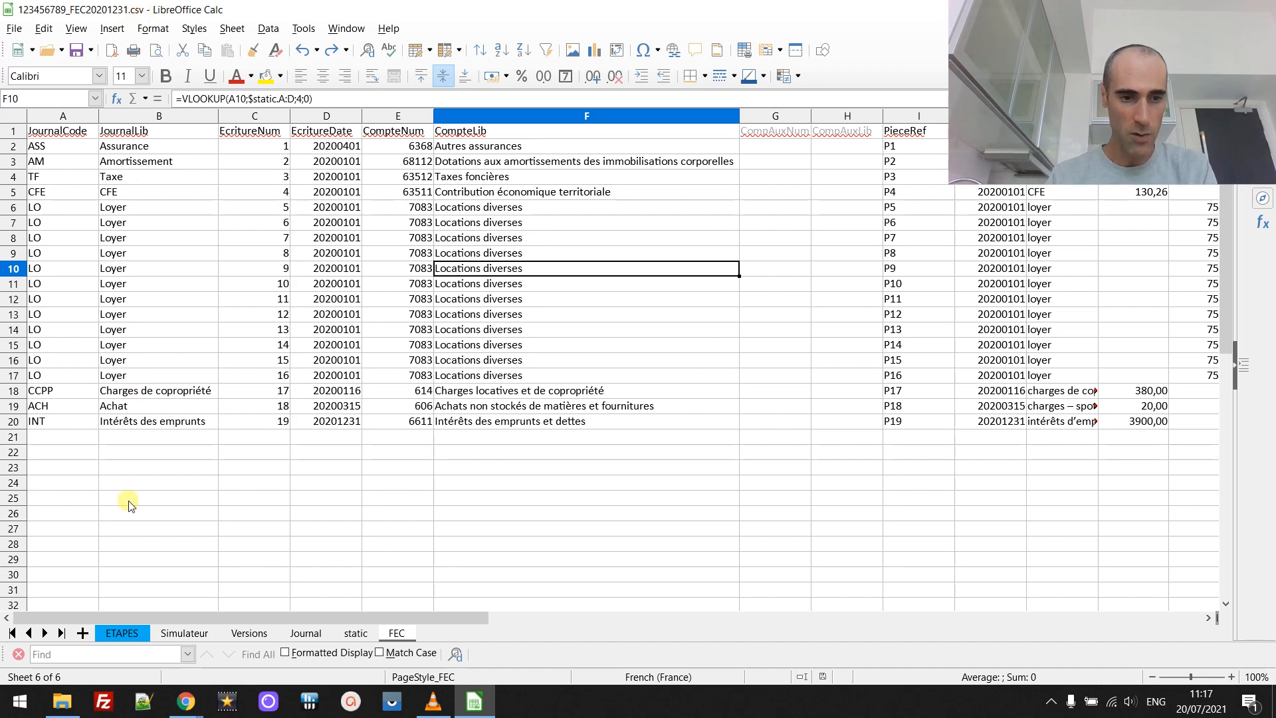
Step: Switch to File Explorer, check the exported CSV in the testeur folder, and run testeur.bat
mouse_move(68, 706)
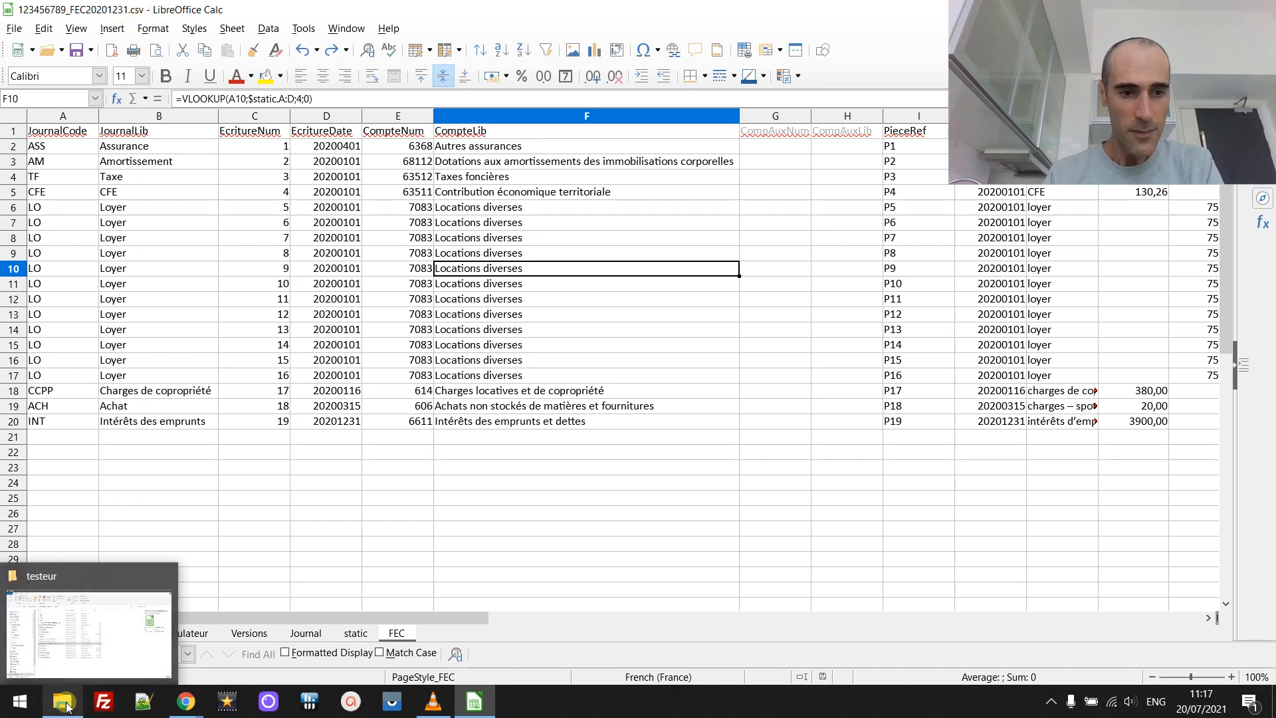
left_click(137, 639)
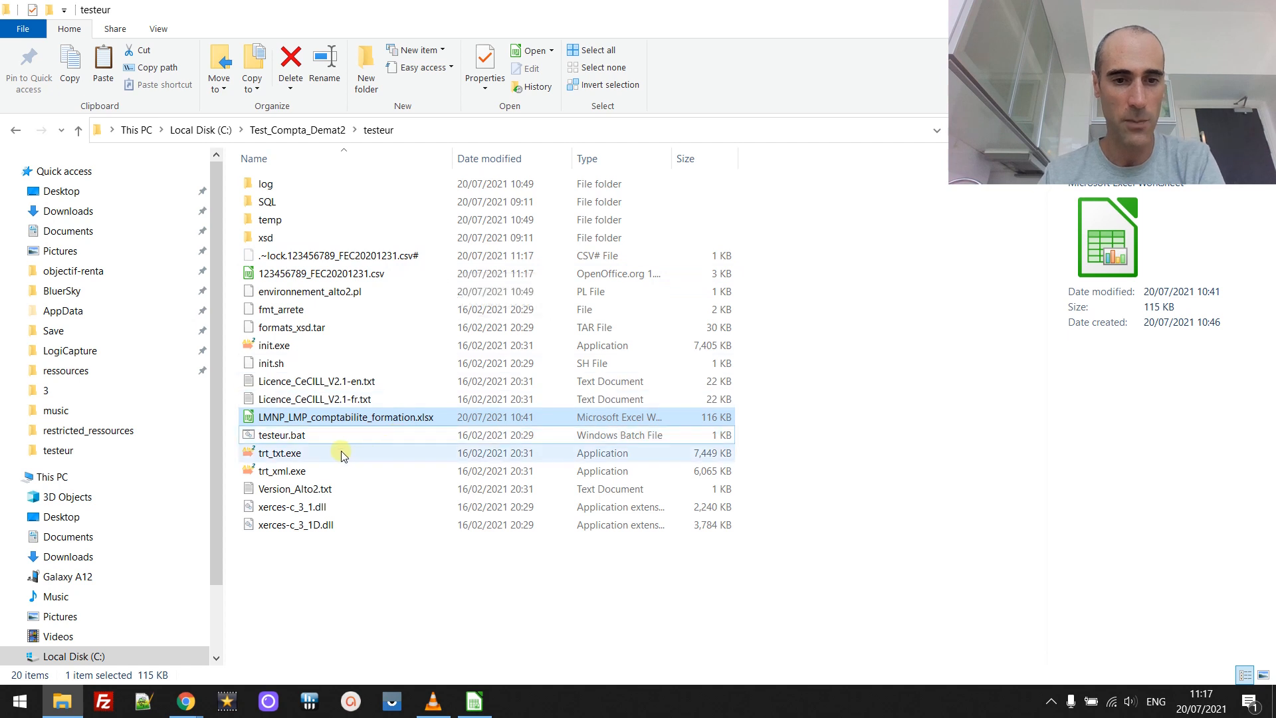
left_click(310, 439)
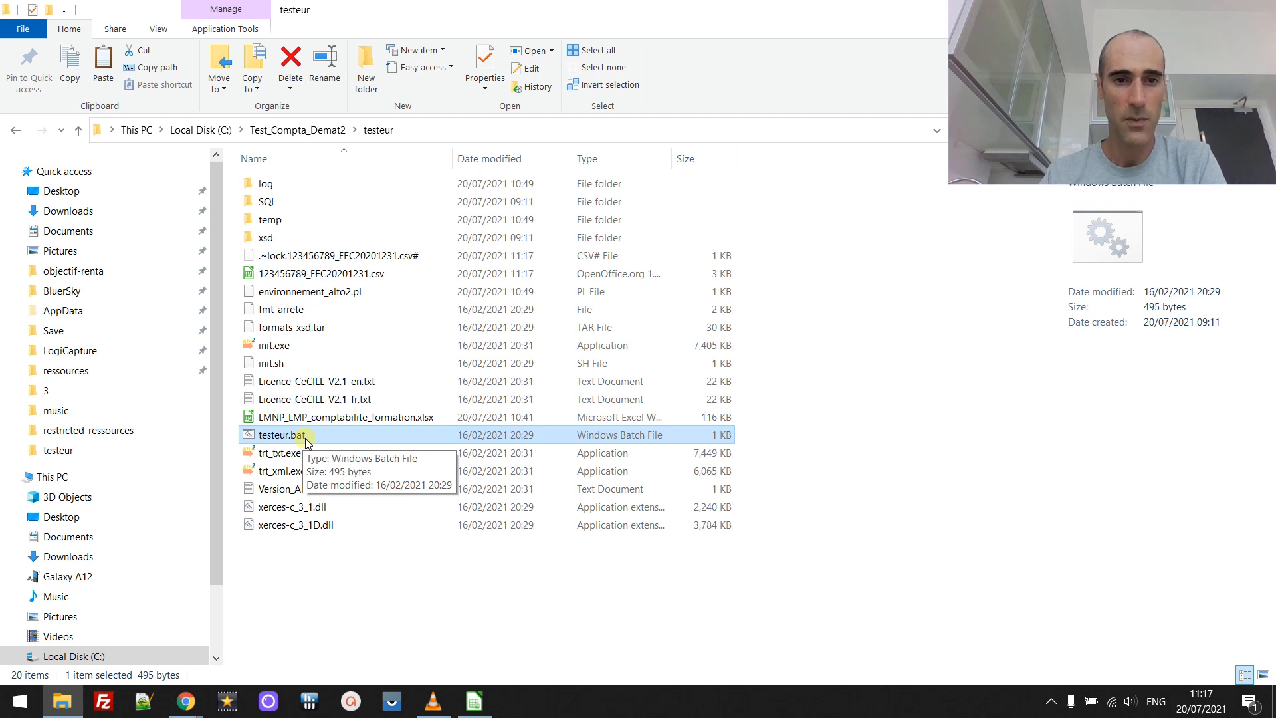
left_click(322, 279)
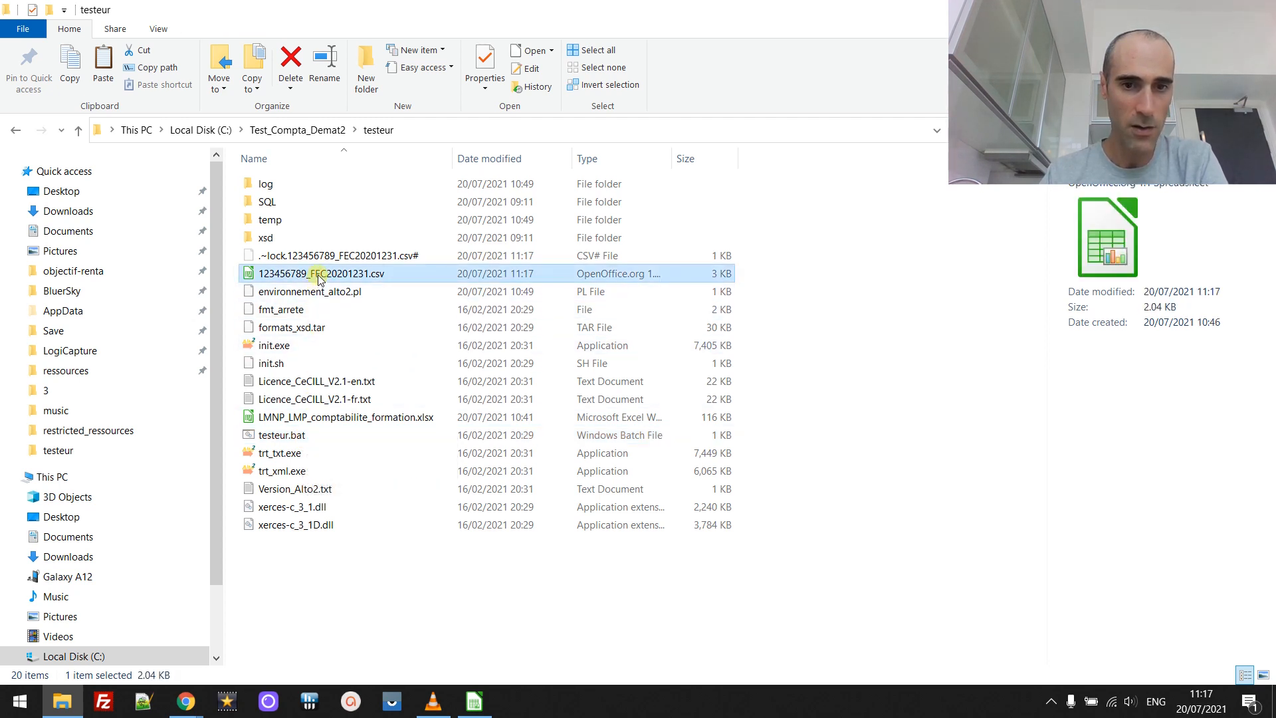
double_click(293, 436)
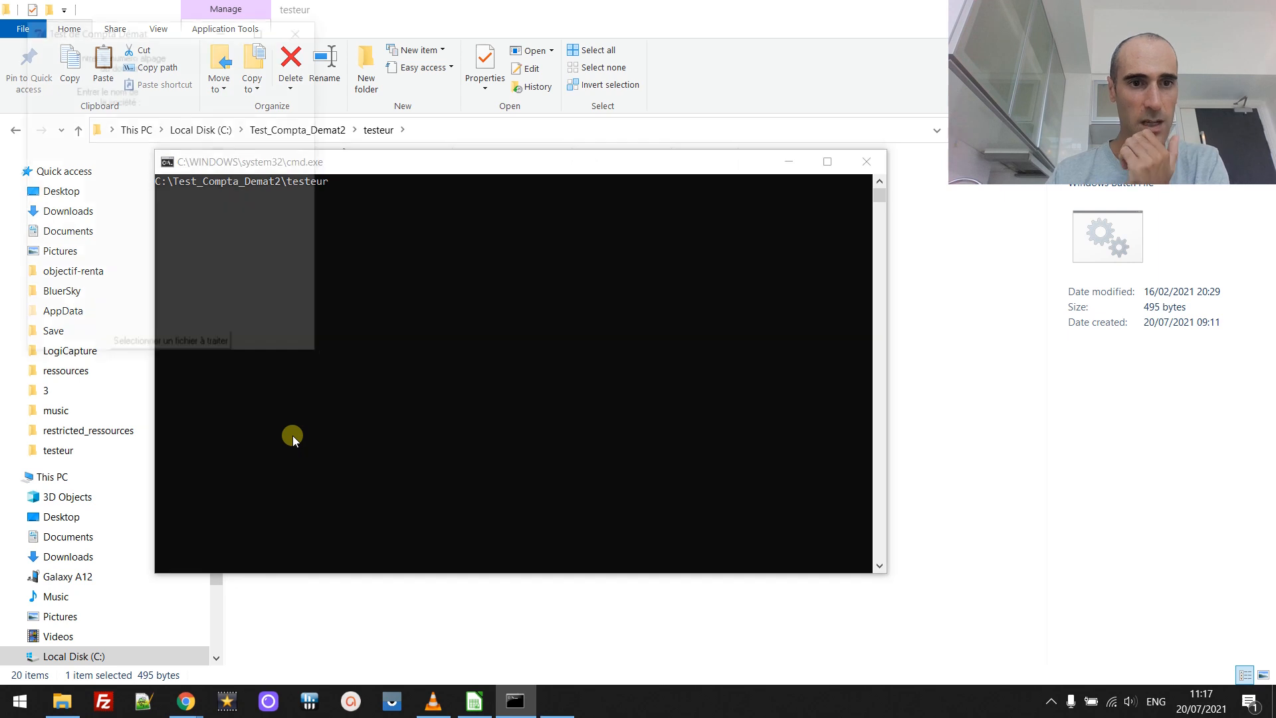
Step: Enter 1 as the alpage number in Test Compta Démat and submit 123456789_FEC20201231.csv for processing, keeping PCGénéral and BIC/IS
left_click(195, 57)
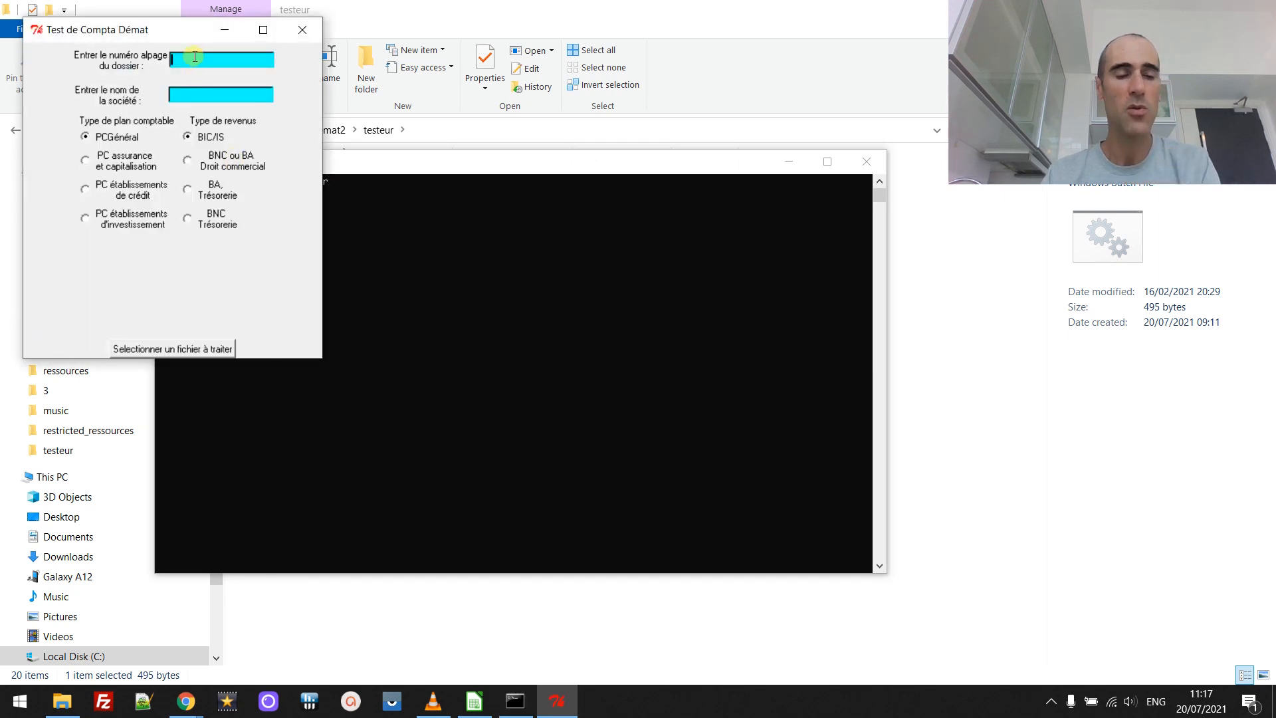
type("1")
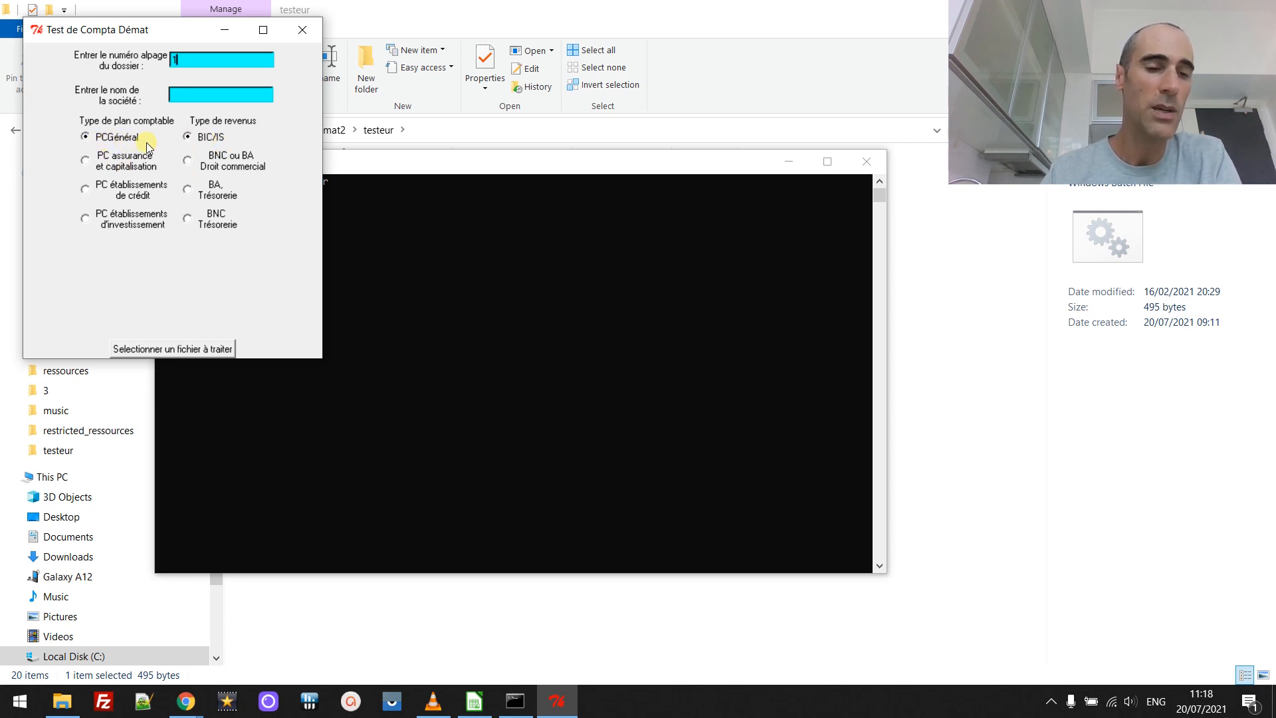
left_click(138, 353)
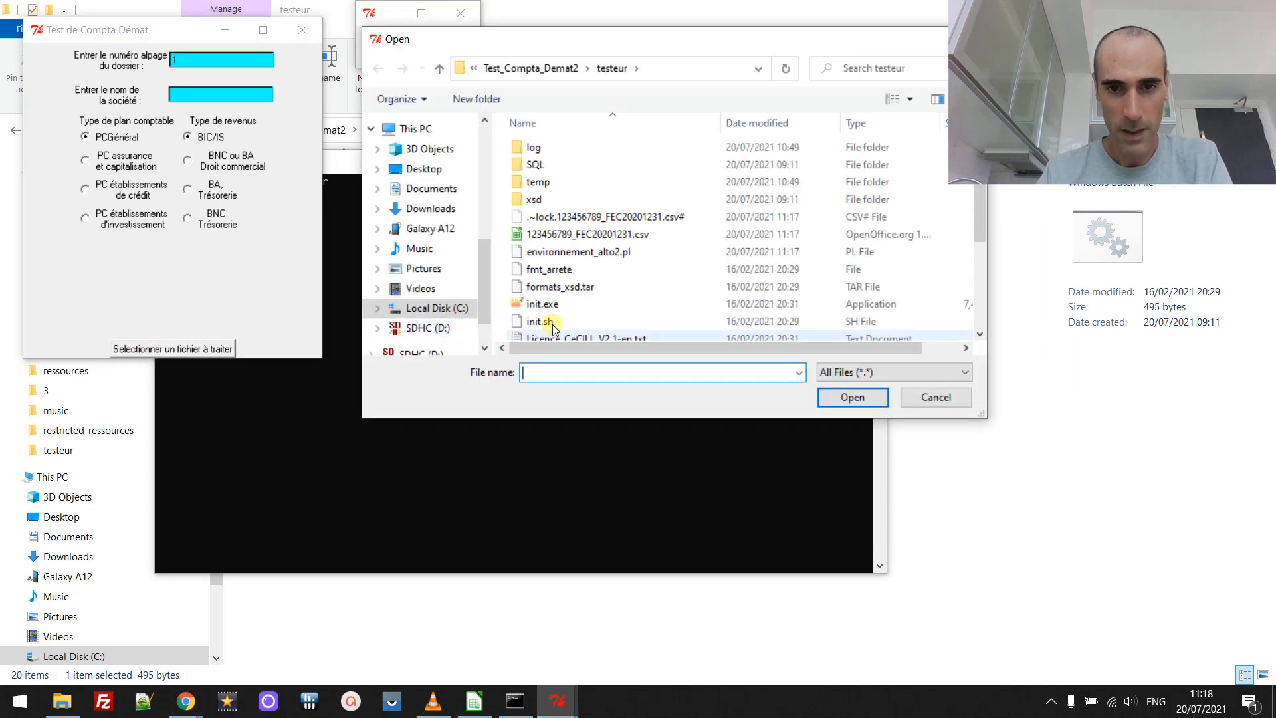
left_click(589, 237)
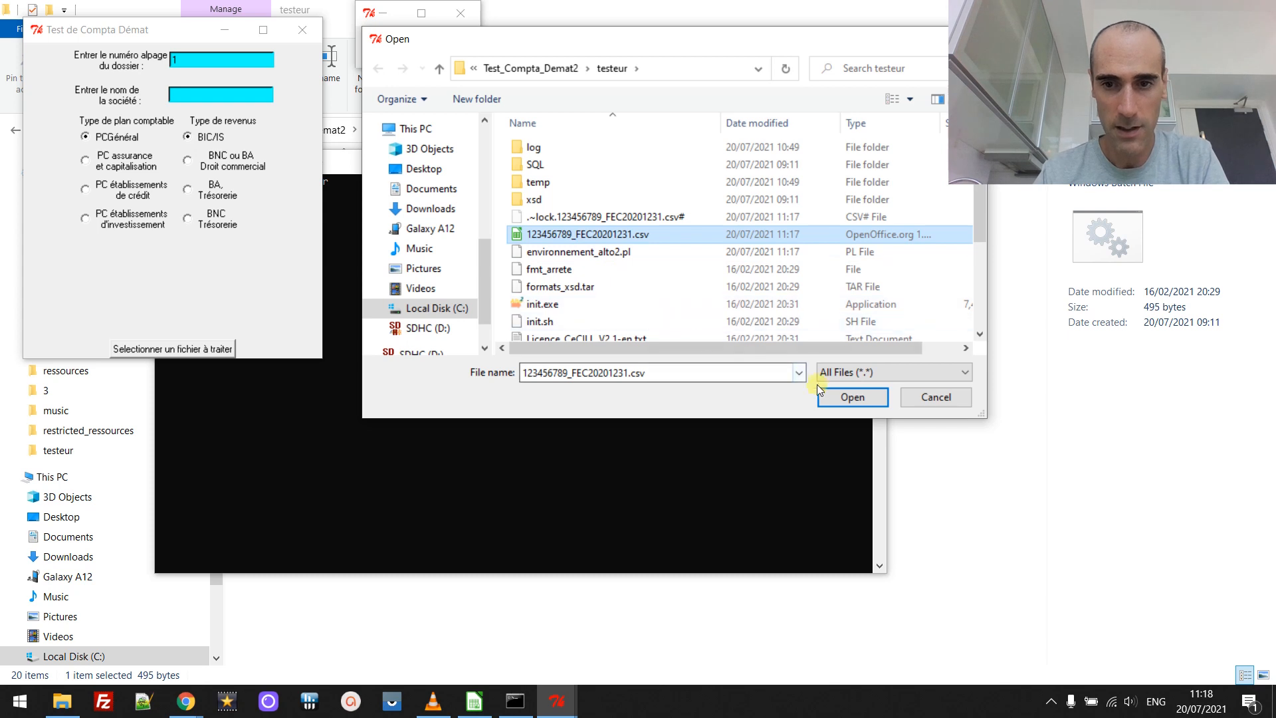
left_click(832, 398)
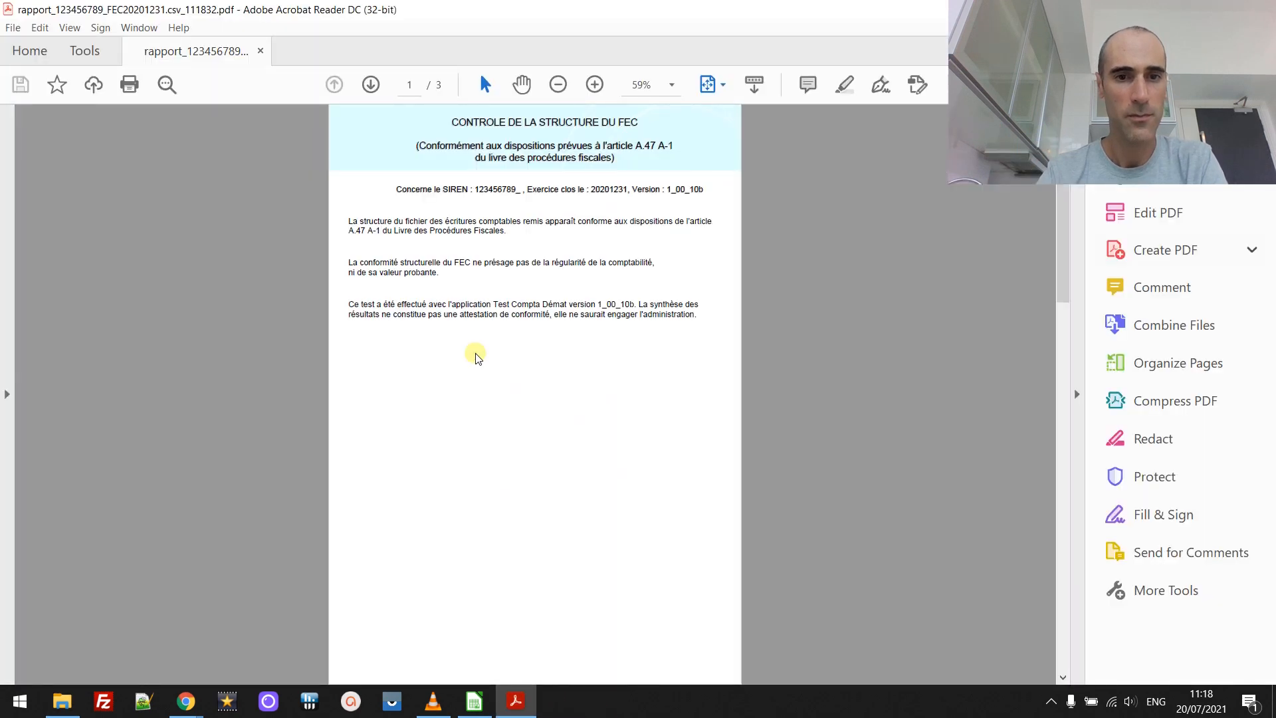
Step: Read the first page of the FEC structure control report for its conformity statement, and switch back to the FEC sheet in LibreOffice Calc
scroll(476, 354, "up", 2, "ctrl")
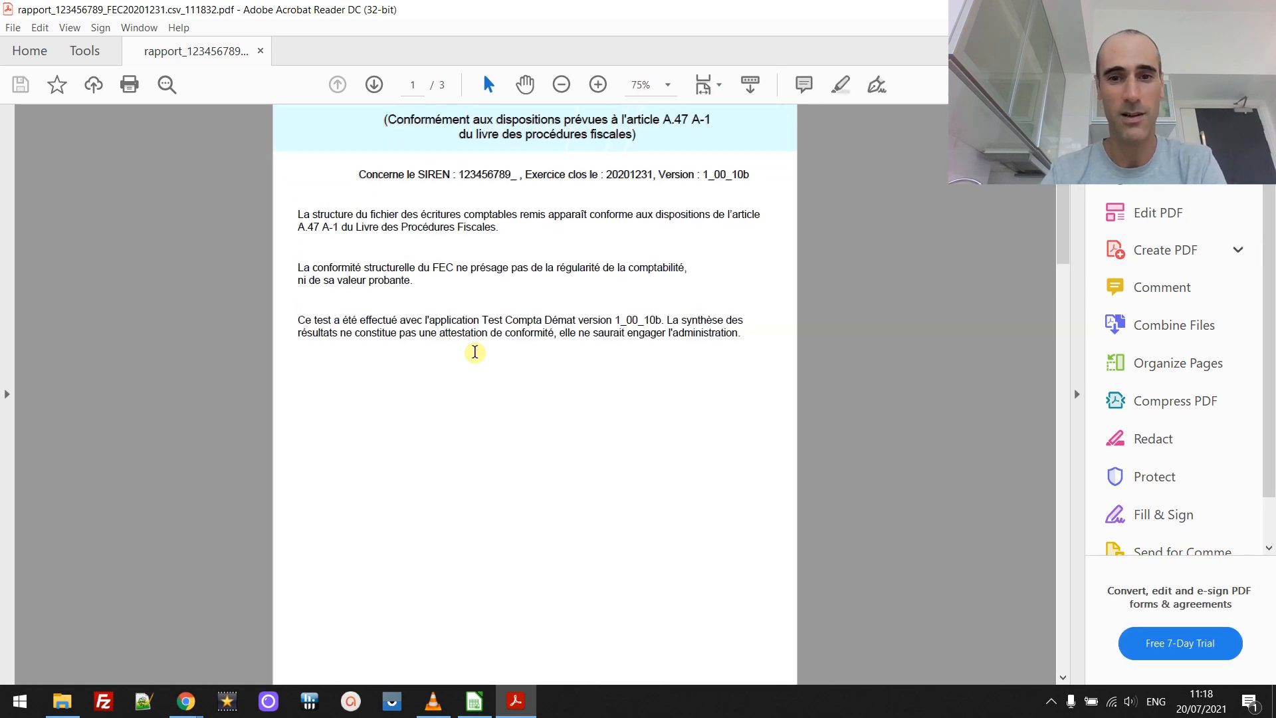
scroll(475, 352, "up", 1)
scroll(475, 355, "up", 1, "ctrl")
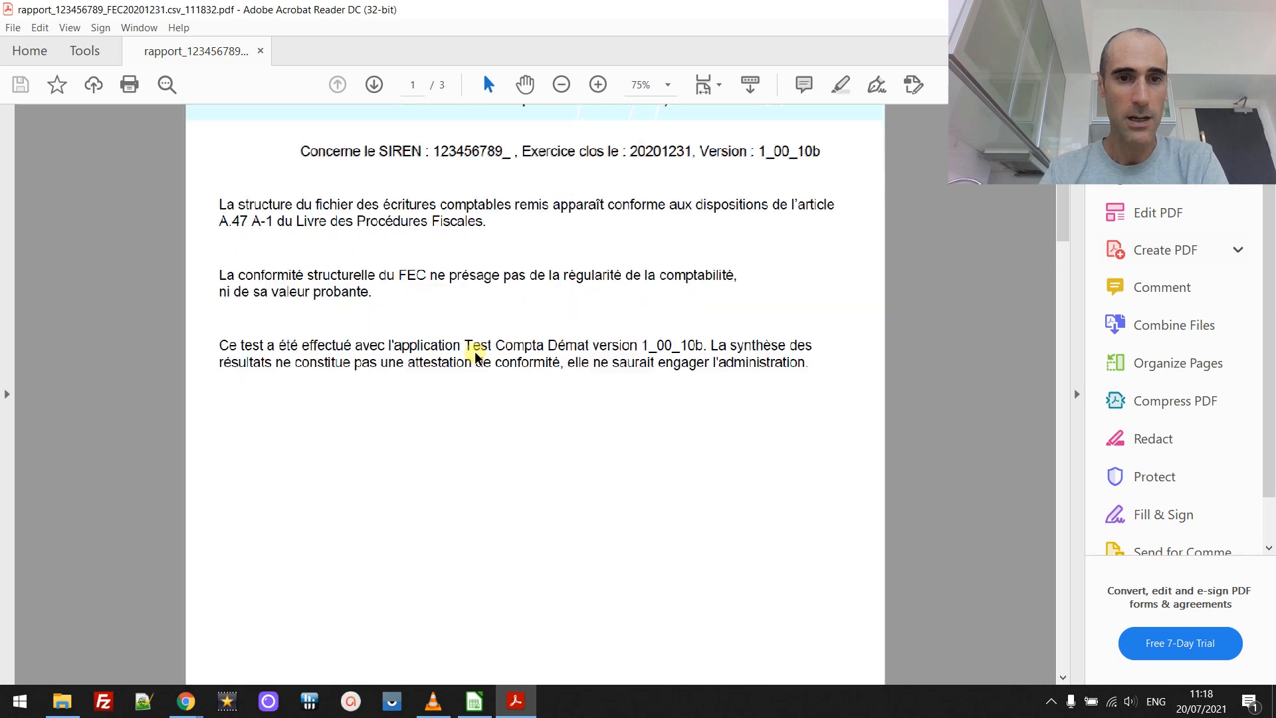
scroll(476, 357, "up", 1)
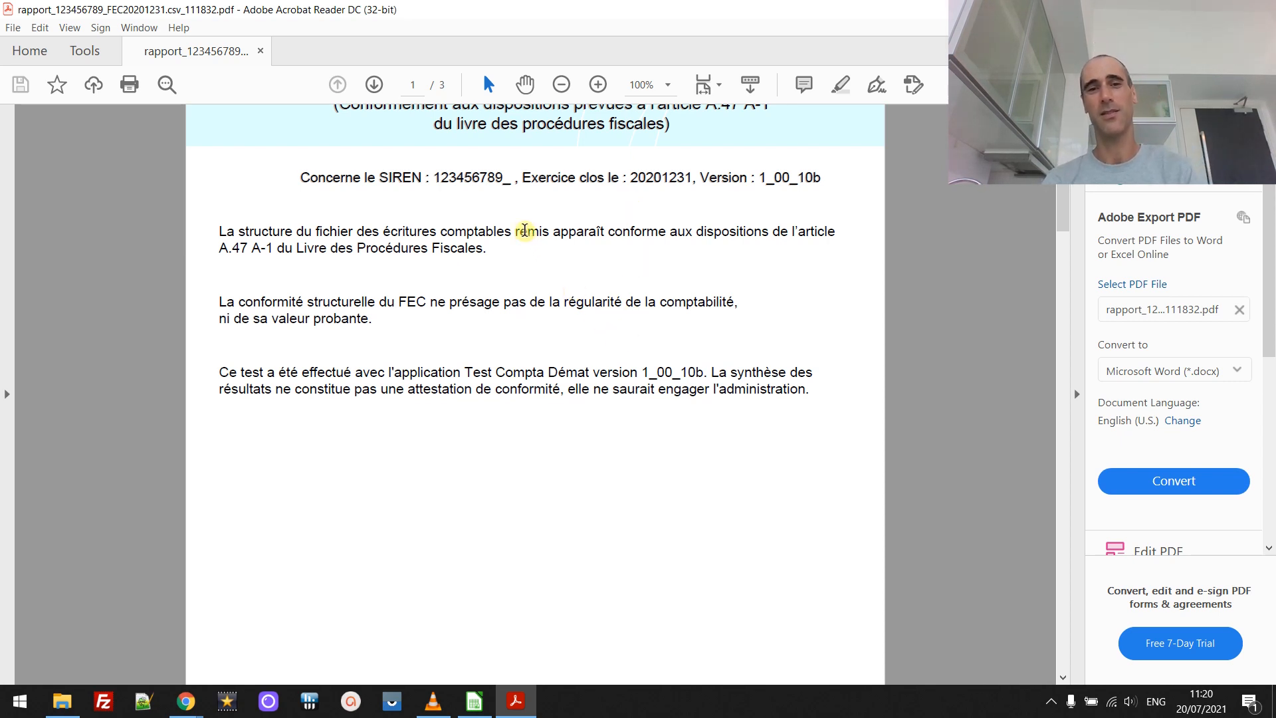
left_click_drag(1064, 205, 1064, 185)
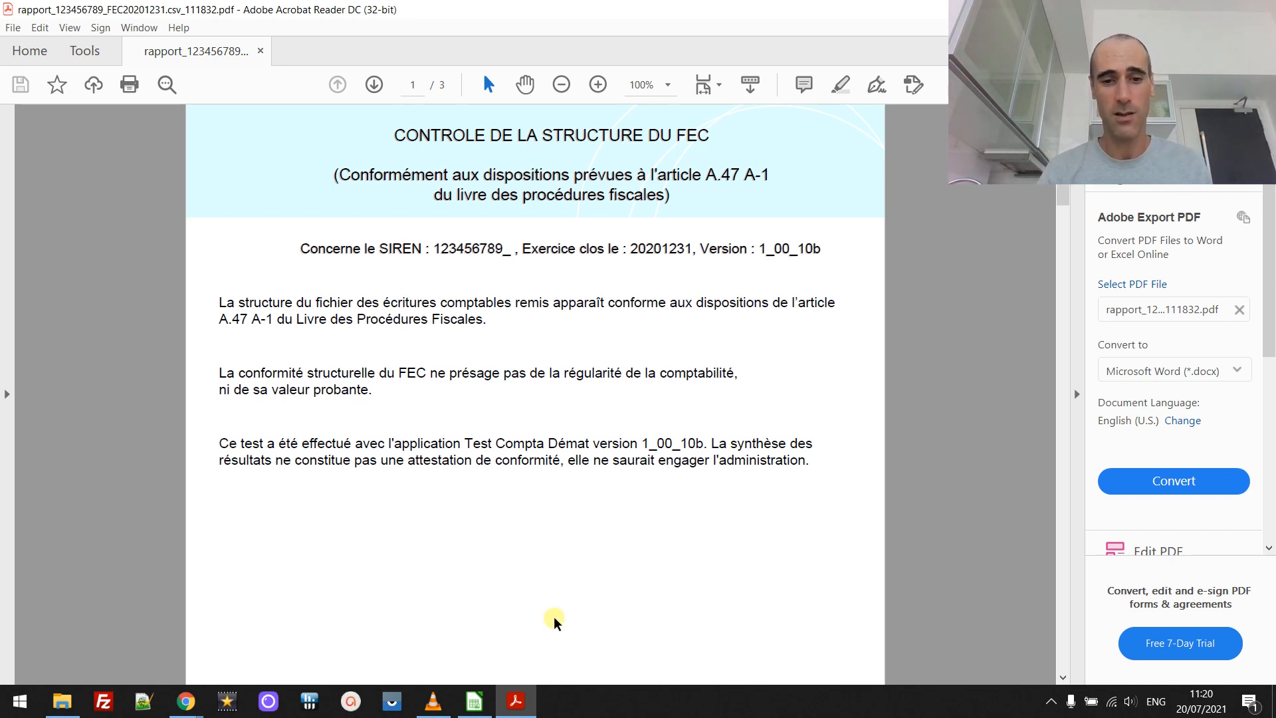
mouse_move(481, 705)
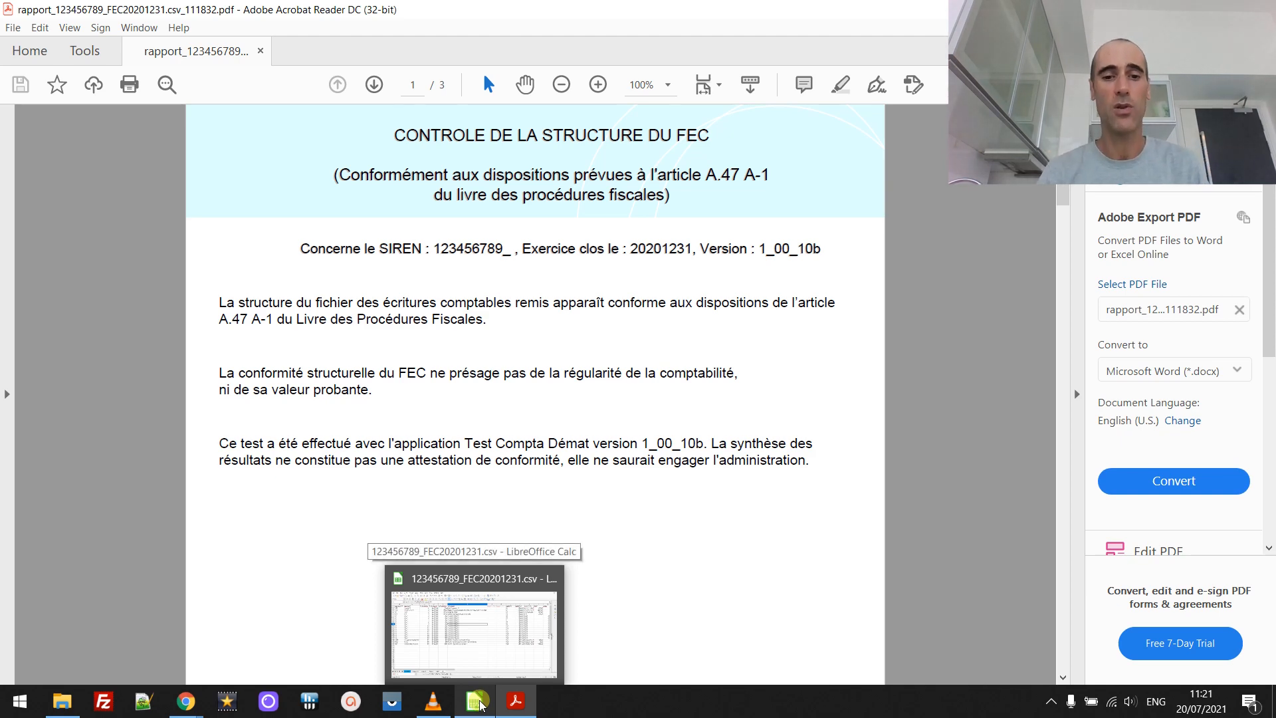
left_click(449, 662)
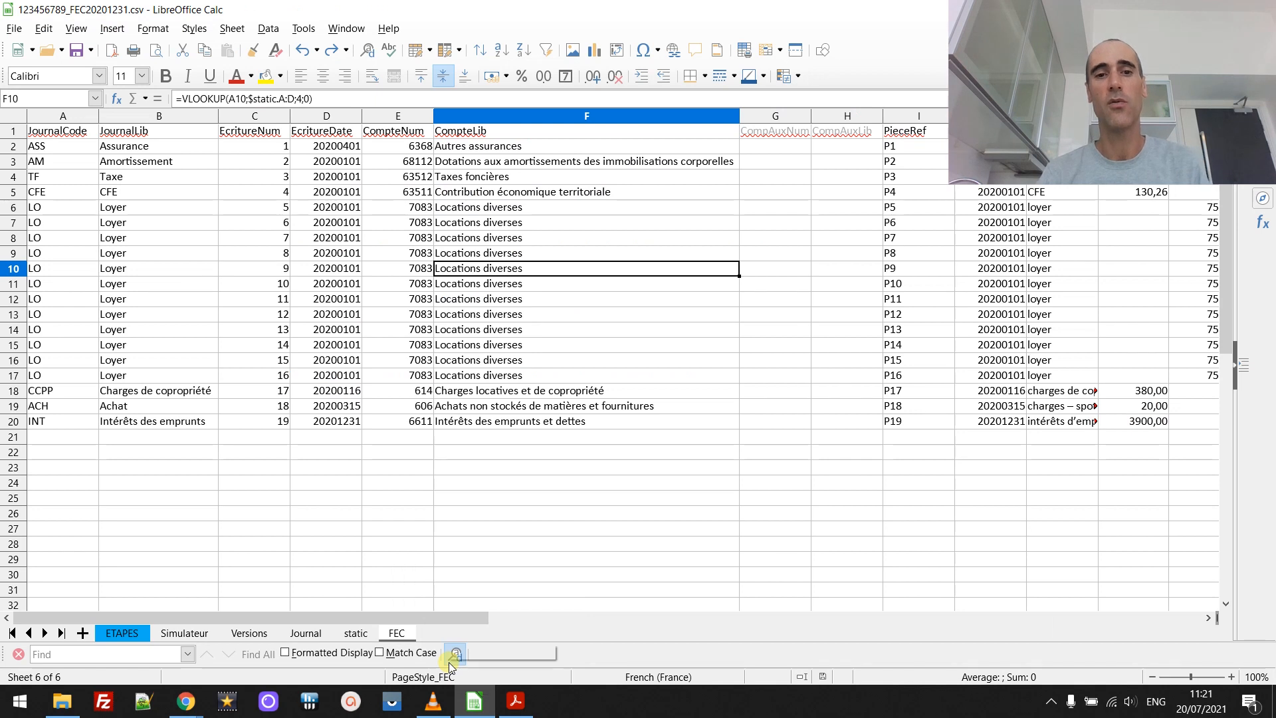